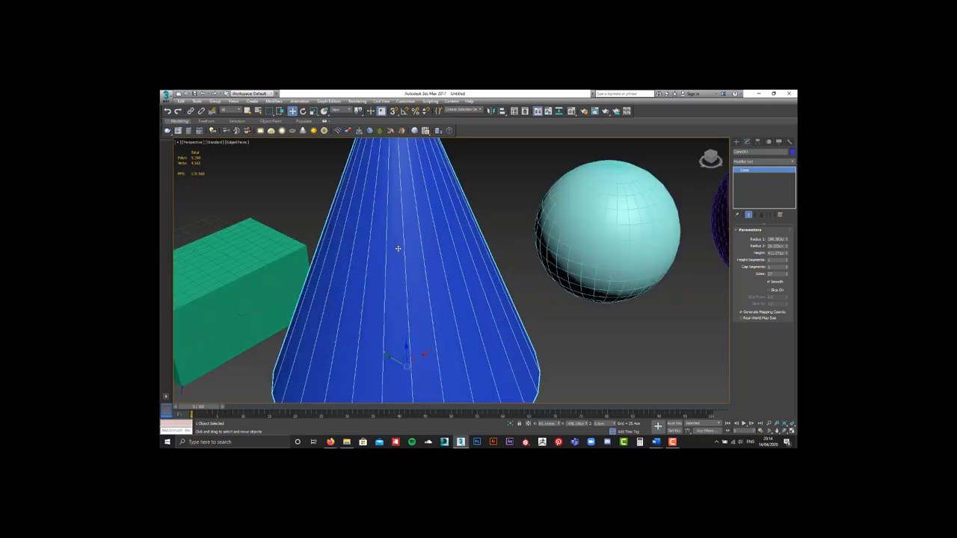
# Drop the blue cone's Sides to the minimum of 3, then set Sides to 50
pyautogui.scroll(-5, 398, 249)
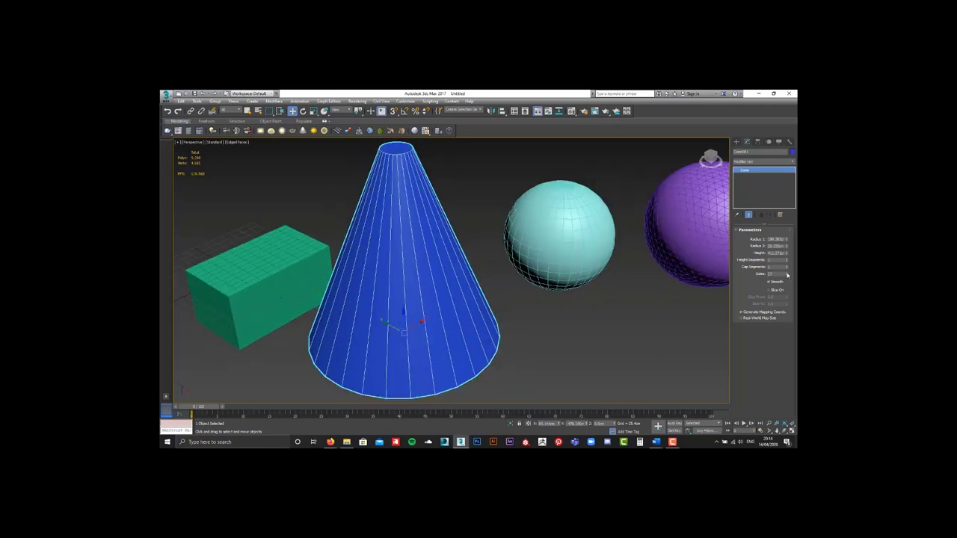
pyautogui.moveTo(787, 278); pyautogui.dragTo(787, 210)
pyautogui.click(591, 317)
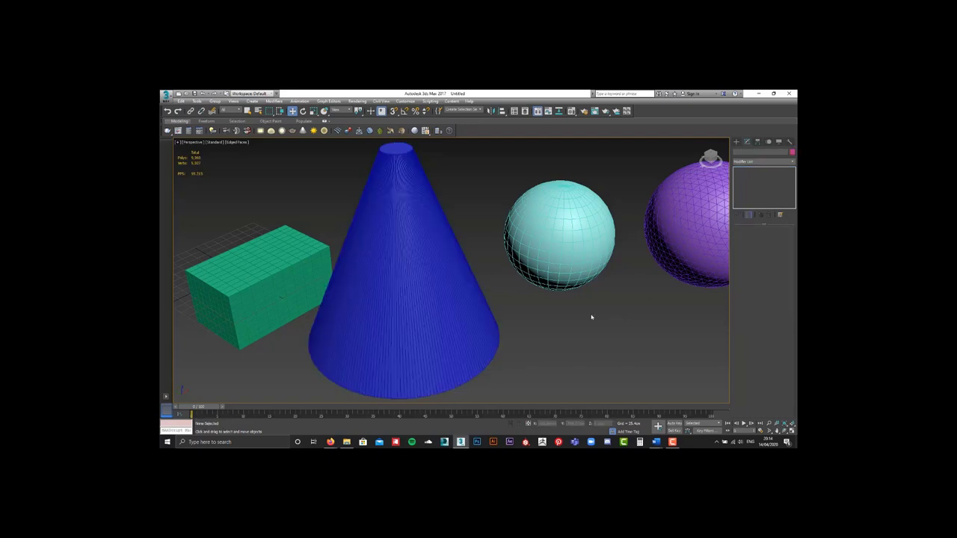
pyautogui.click(486, 309)
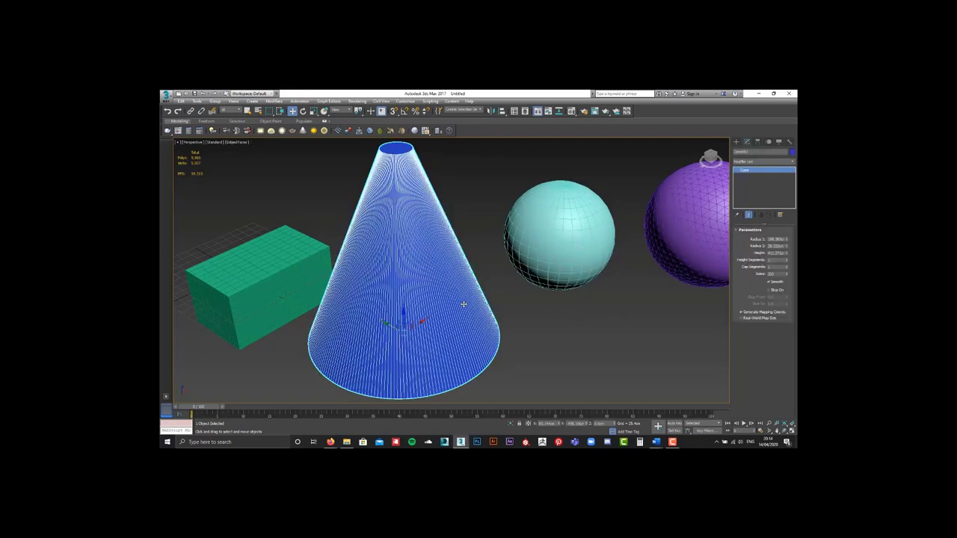
pyautogui.rightClick(789, 276)
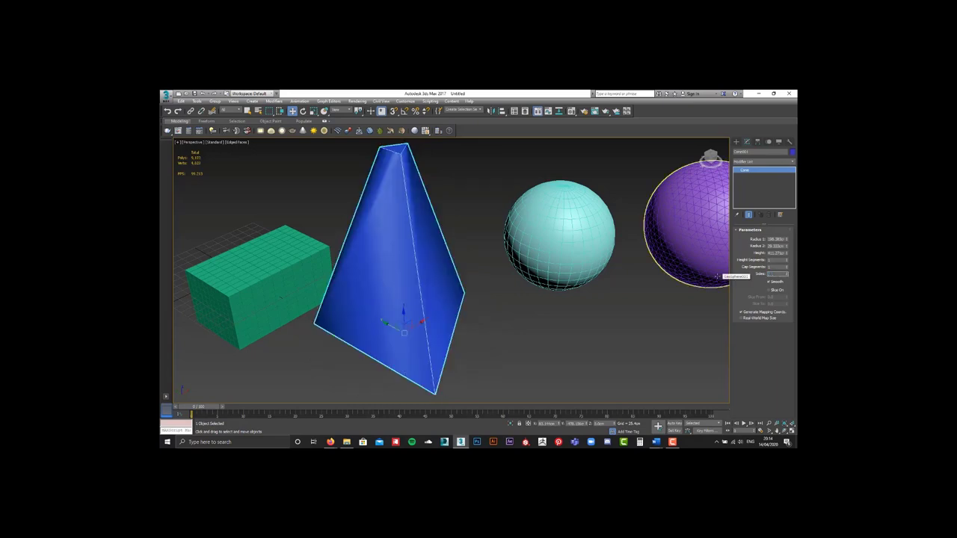
pyautogui.write('50')
pyautogui.press('Return')
# Select the cyan sphere and increase its radius
pyautogui.click(610, 352)
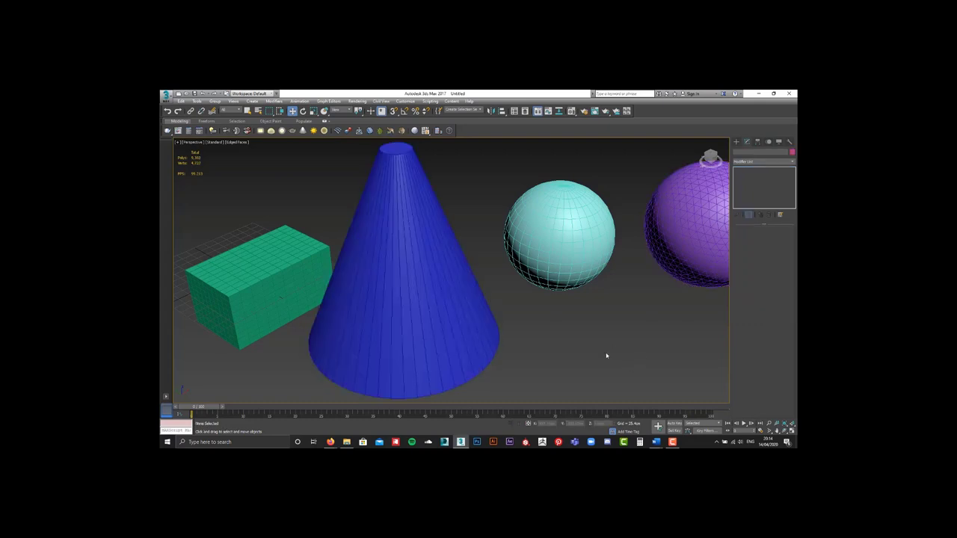
pyautogui.click(580, 284)
pyautogui.moveTo(607, 277); pyautogui.dragTo(534, 299, button='middle')
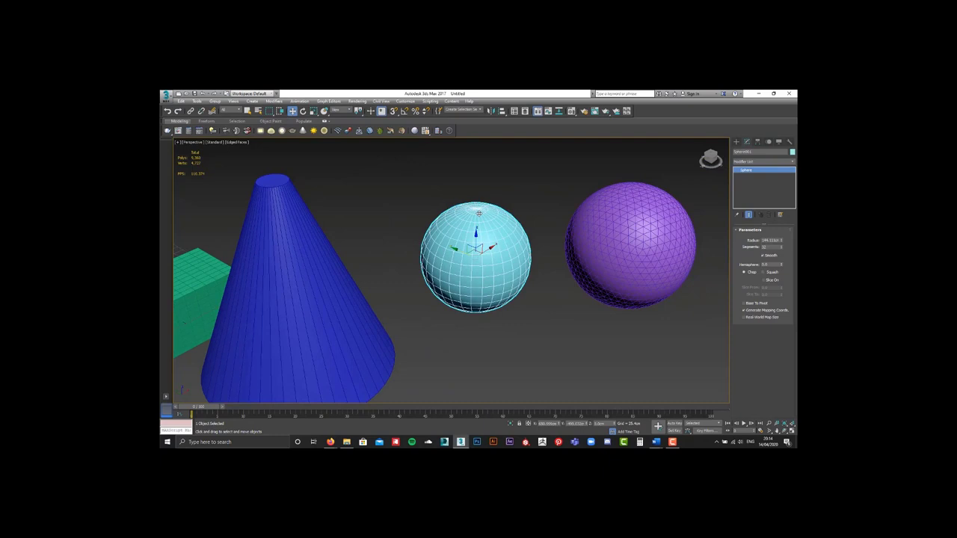
pyautogui.scroll(2, 478, 214)
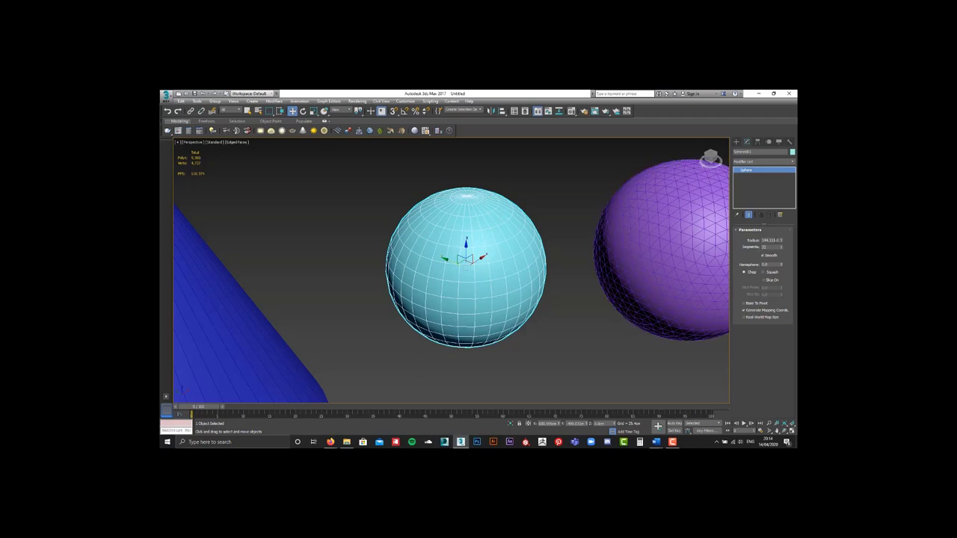
pyautogui.moveTo(781, 241)
pyautogui.mouseDown()
pyautogui.moveTo(789, 237)
pyautogui.moveTo(777, 254)
pyautogui.moveTo(782, 226)
pyautogui.moveTo(782, 250)
pyautogui.mouseUp()
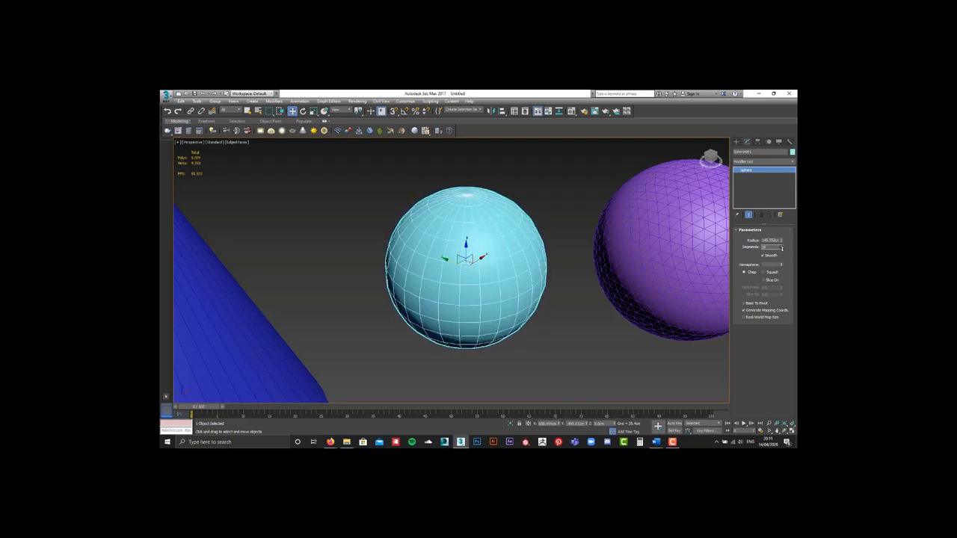
# Lower the sphere's Segments until it becomes a coarse, blocky polyhedron
pyautogui.scroll(5, 406, 214)
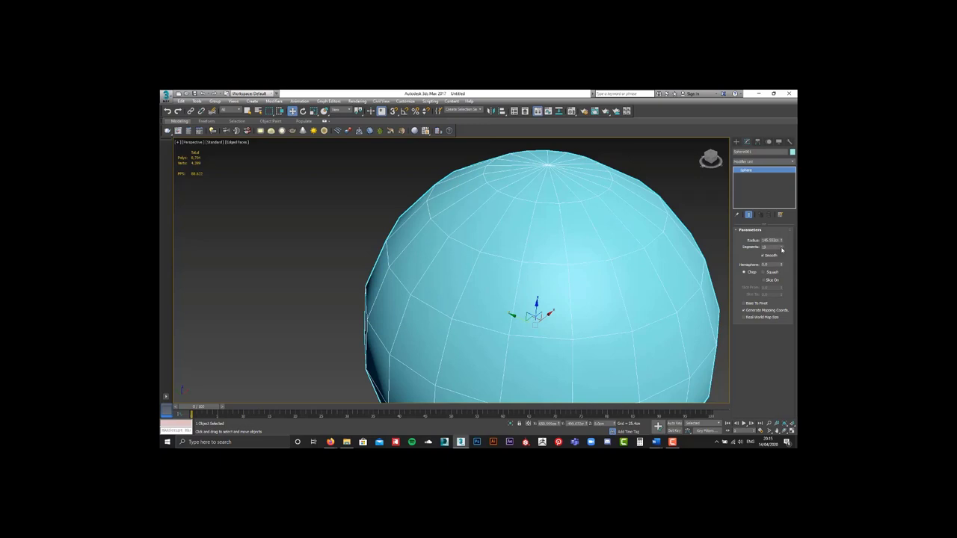
pyautogui.moveTo(783, 250); pyautogui.dragTo(783, 179)
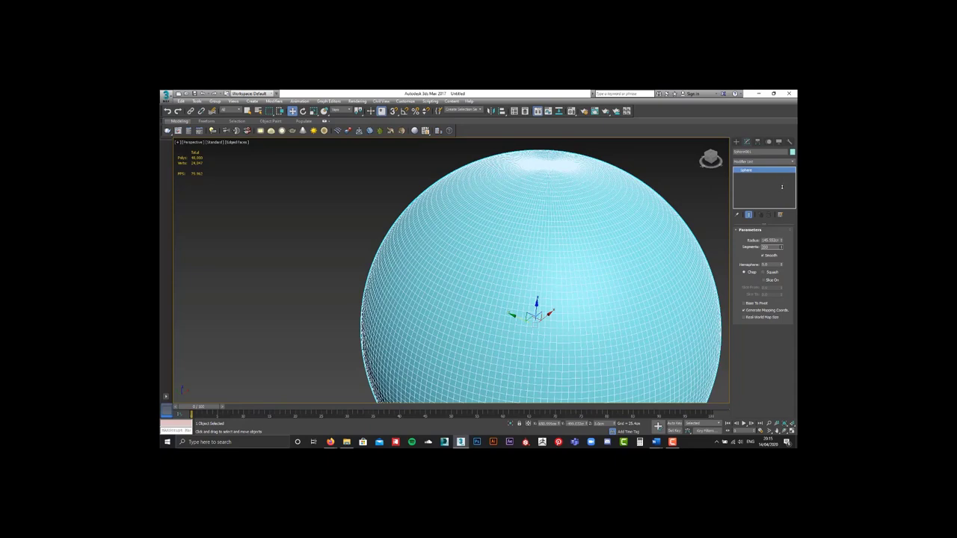
pyautogui.moveTo(783, 187); pyautogui.dragTo(782, 246)
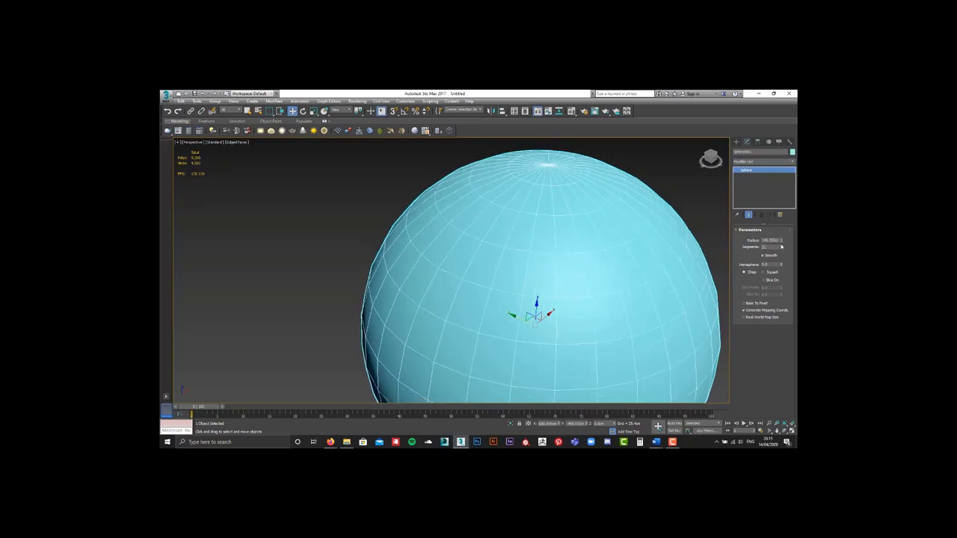
pyautogui.scroll(-4, 554, 195)
pyautogui.scroll(-3, 554, 194)
pyautogui.scroll(-10, 553, 195)
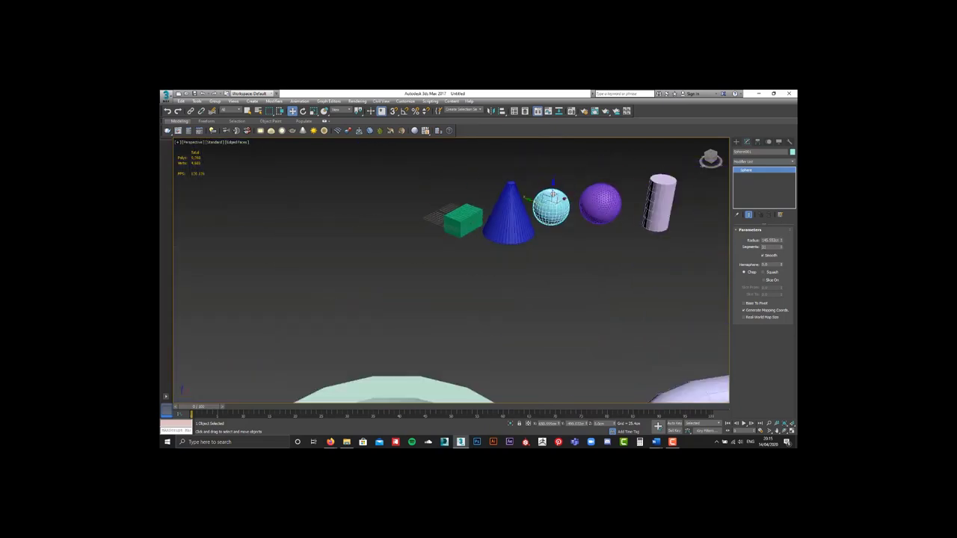
pyautogui.scroll(10, 553, 195)
pyautogui.scroll(3, 553, 201)
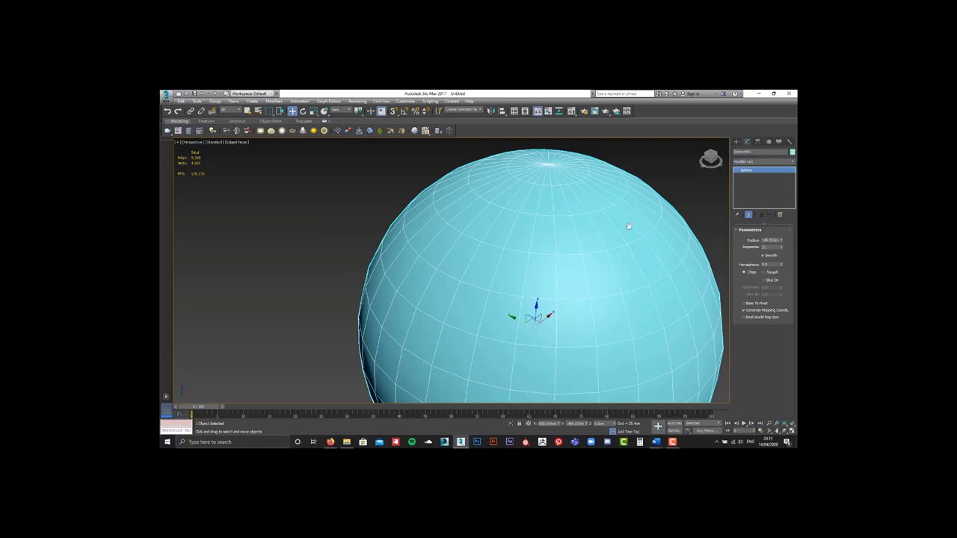
pyautogui.moveTo(629, 226); pyautogui.dragTo(563, 235, button='middle')
pyautogui.moveTo(783, 251); pyautogui.dragTo(782, 255)
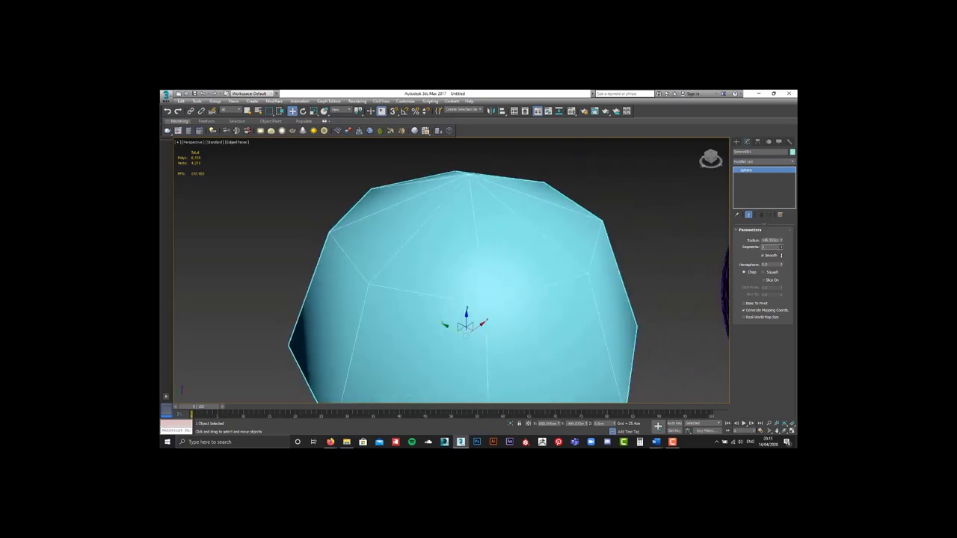
pyautogui.scroll(-3, 560, 217)
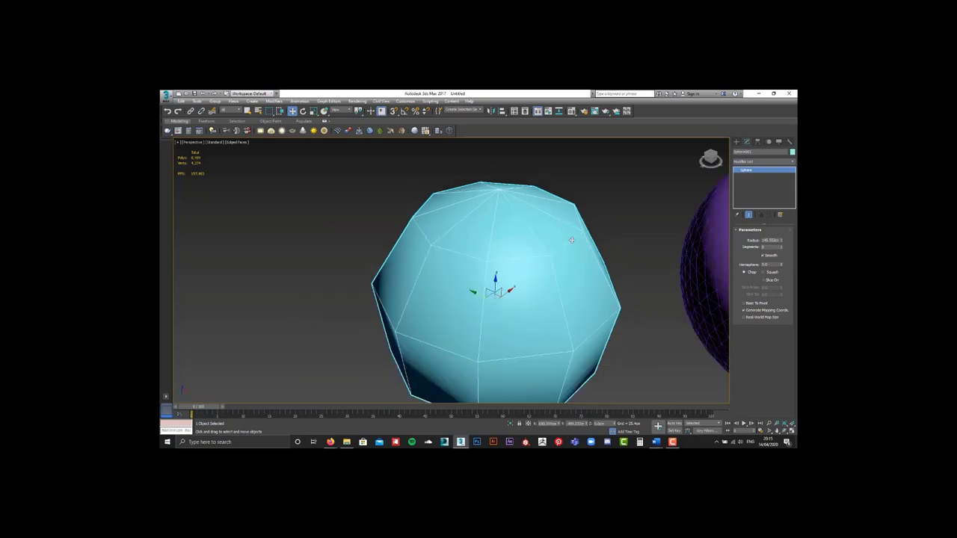
pyautogui.scroll(-2, 559, 253)
pyautogui.keyDown('alt'); pyautogui.moveTo(559, 254); pyautogui.dragTo(550, 233, button='middle'); pyautogui.keyUp('alt')
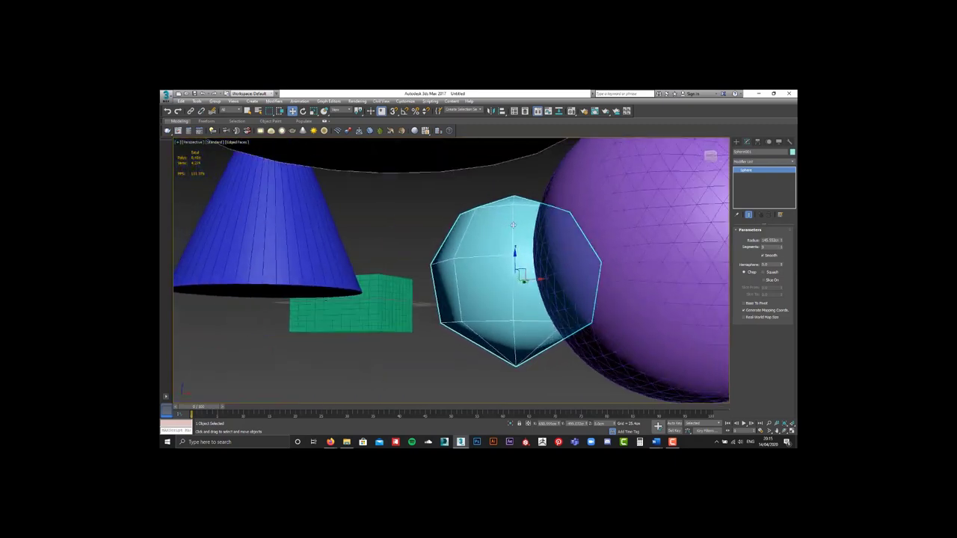
pyautogui.scroll(-1, 551, 233)
pyautogui.scroll(-4, 554, 240)
pyautogui.scroll(-3, 561, 246)
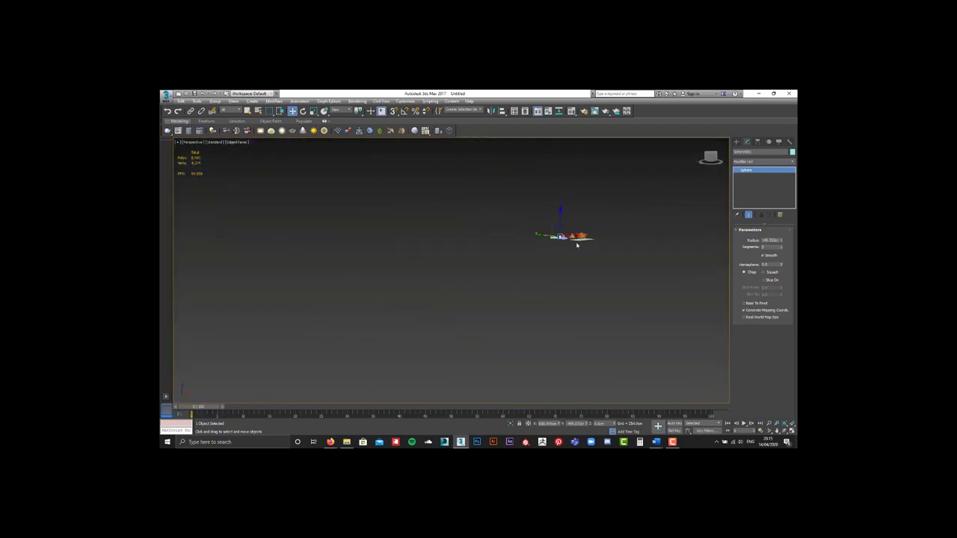
pyautogui.click(613, 229)
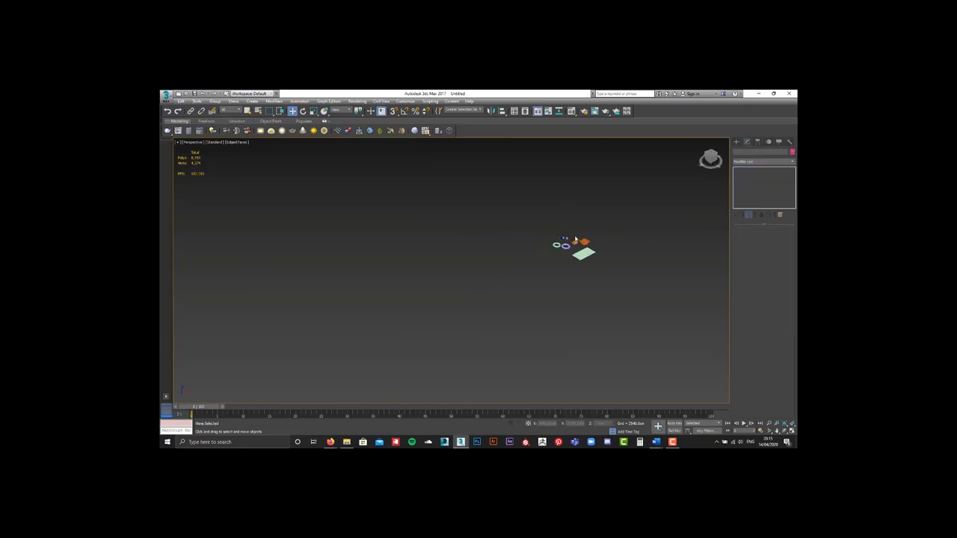
pyautogui.scroll(3, 574, 240)
pyautogui.click(549, 240)
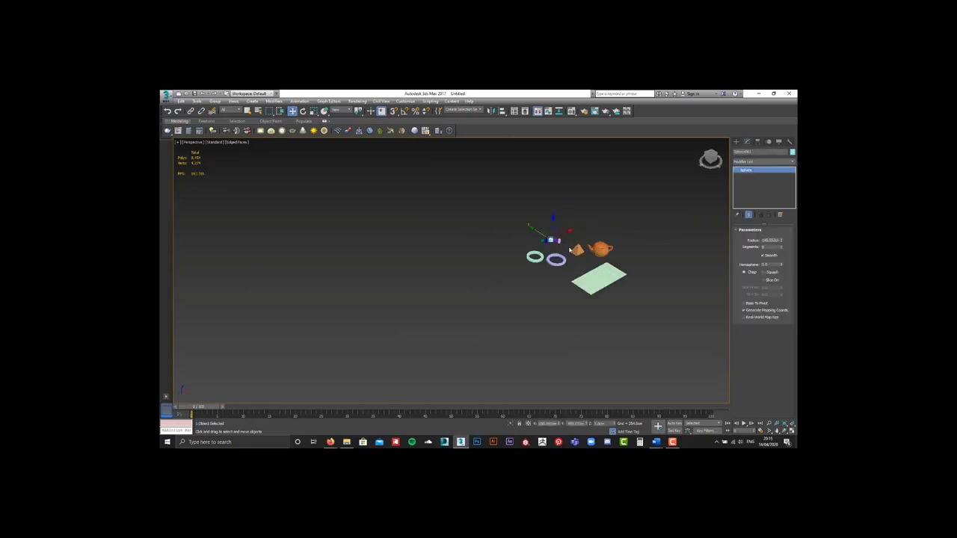
pyautogui.click(617, 231)
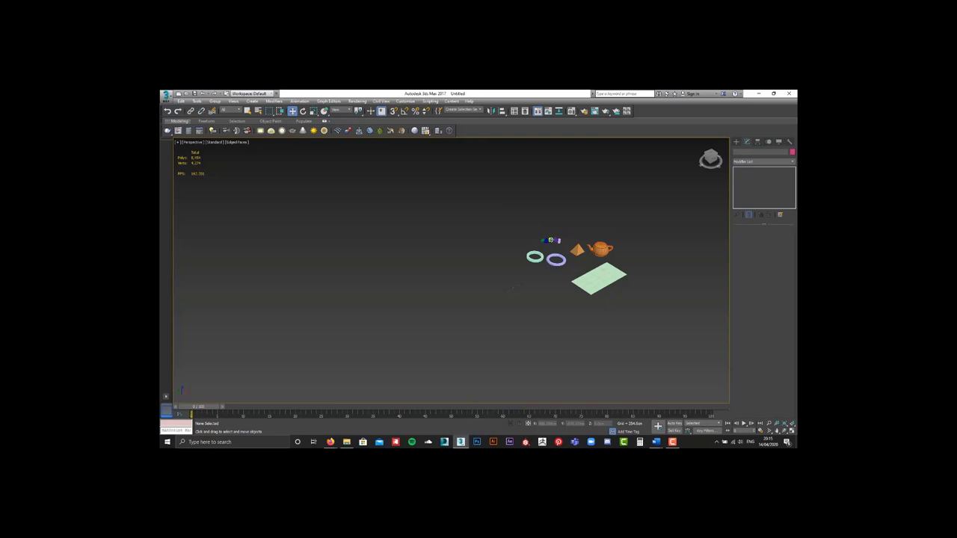
pyautogui.scroll(2, 550, 240)
pyautogui.scroll(3, 552, 240)
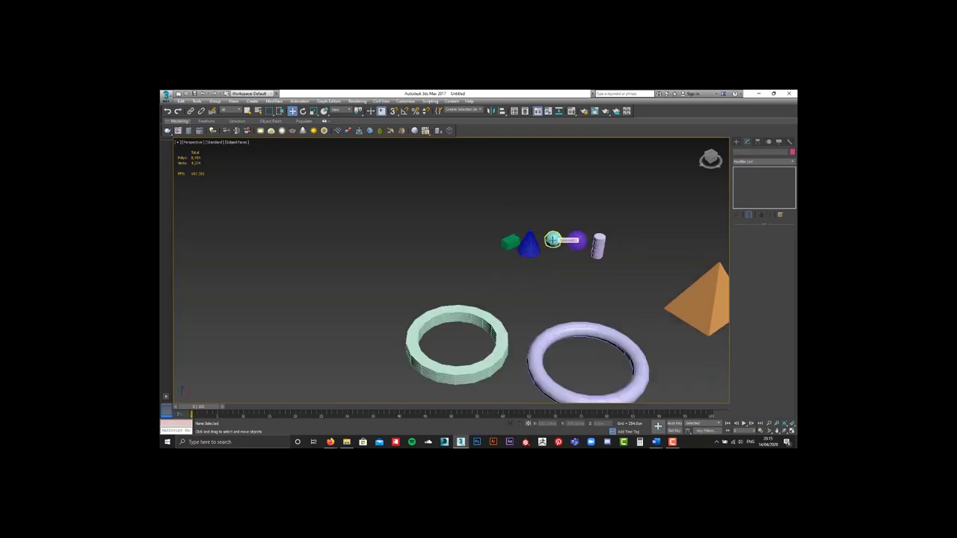
pyautogui.scroll(3, 553, 239)
pyautogui.click(553, 239)
pyautogui.scroll(3, 554, 240)
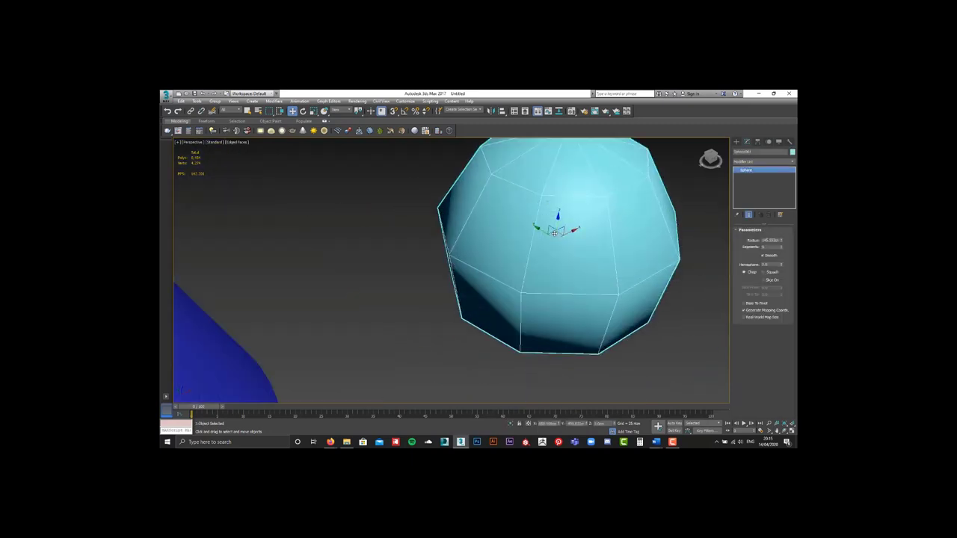
pyautogui.scroll(-5, 554, 233)
pyautogui.scroll(6, 554, 233)
pyautogui.scroll(-2, 557, 238)
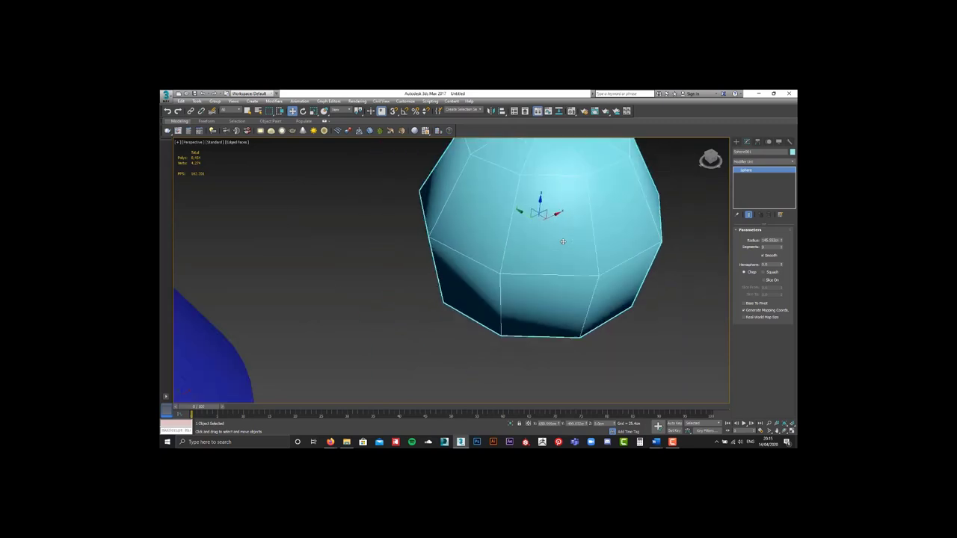
pyautogui.scroll(-1, 560, 242)
pyautogui.scroll(-3, 559, 242)
pyautogui.moveTo(560, 242)
pyautogui.keyDown('alt'); pyautogui.mouseDown(button='middle')
pyautogui.moveTo(522, 233)
pyautogui.moveTo(527, 244)
pyautogui.mouseUp(button='middle'); pyautogui.keyUp('alt')
pyautogui.scroll(-3, 527, 244)
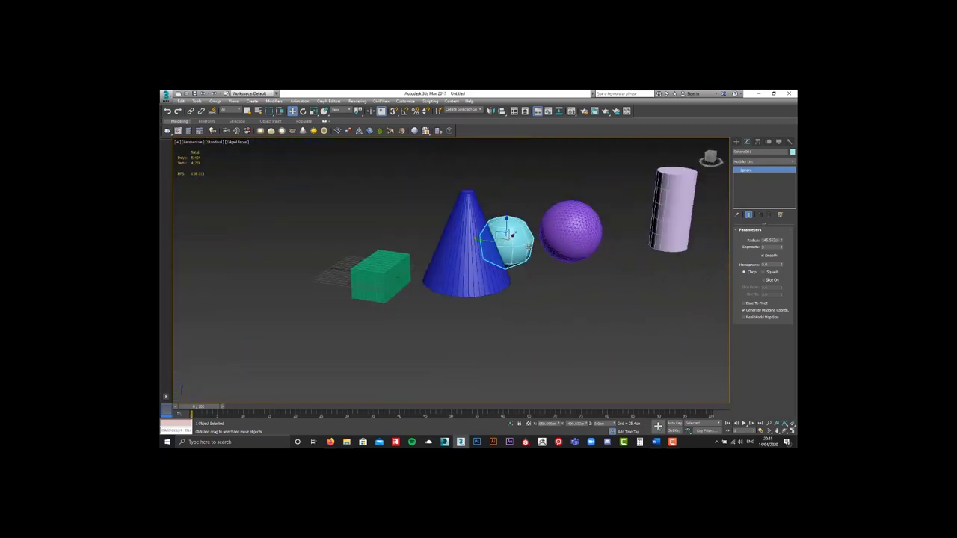
pyautogui.scroll(-2, 528, 247)
pyautogui.scroll(-3, 528, 247)
pyautogui.click(542, 262)
pyautogui.scroll(-3, 538, 262)
pyautogui.scroll(-2, 524, 259)
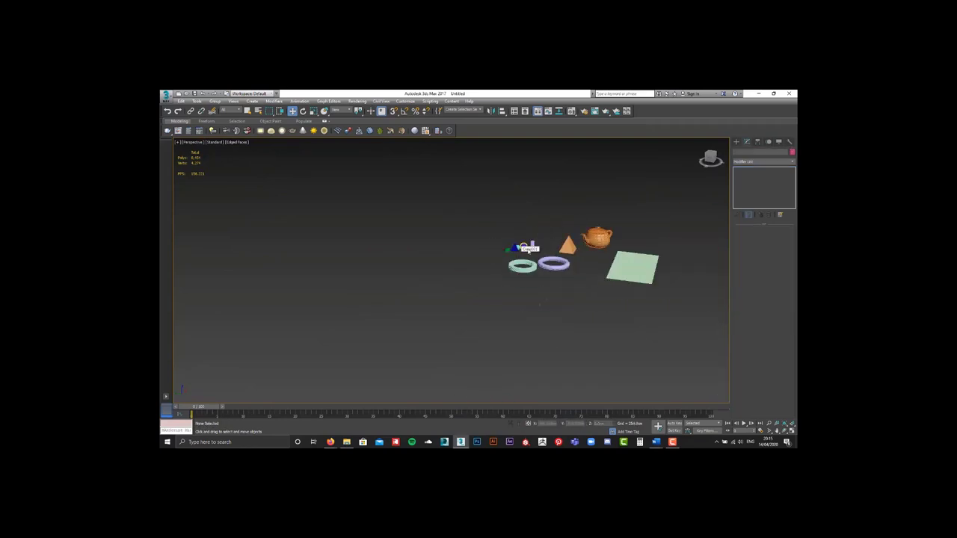
pyautogui.scroll(-4, 516, 258)
pyautogui.scroll(-2, 532, 257)
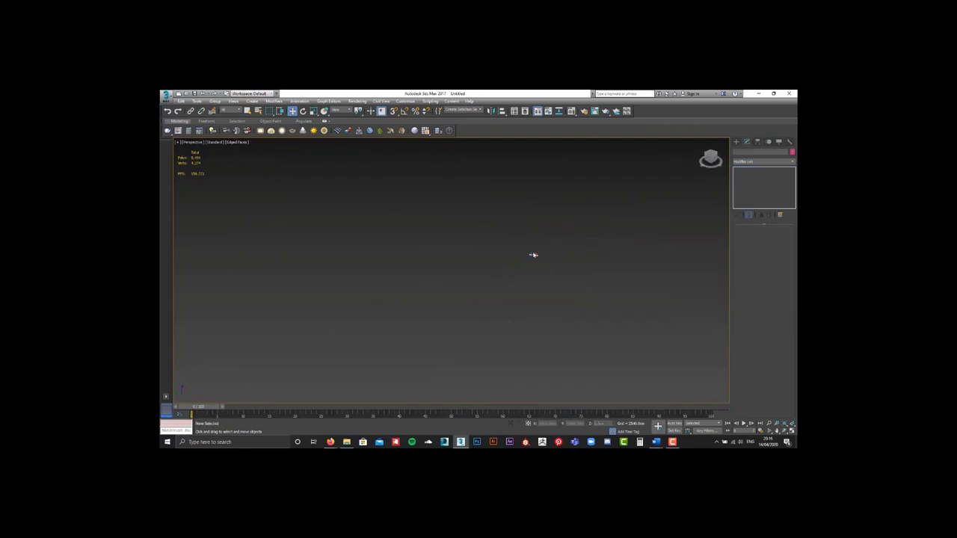
pyautogui.scroll(3, 534, 255)
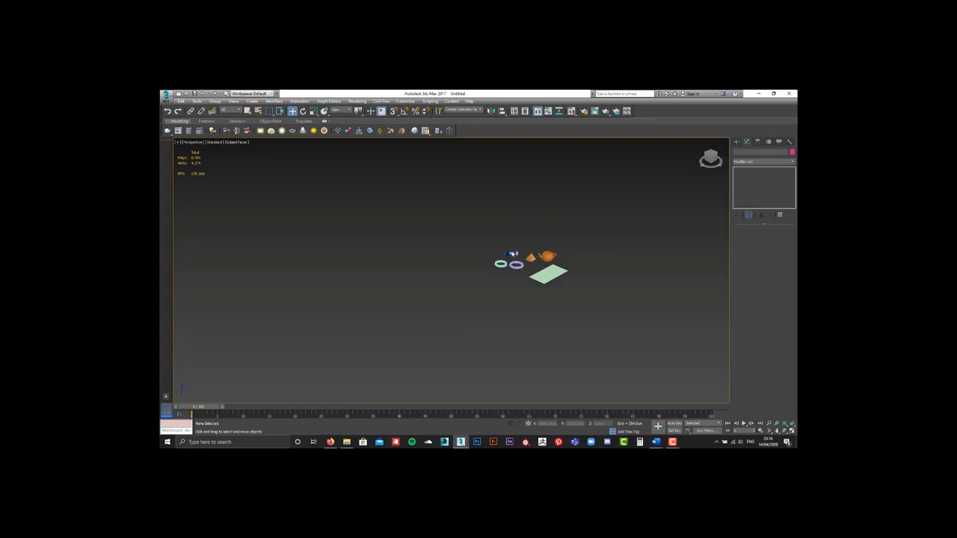
pyautogui.scroll(3, 524, 255)
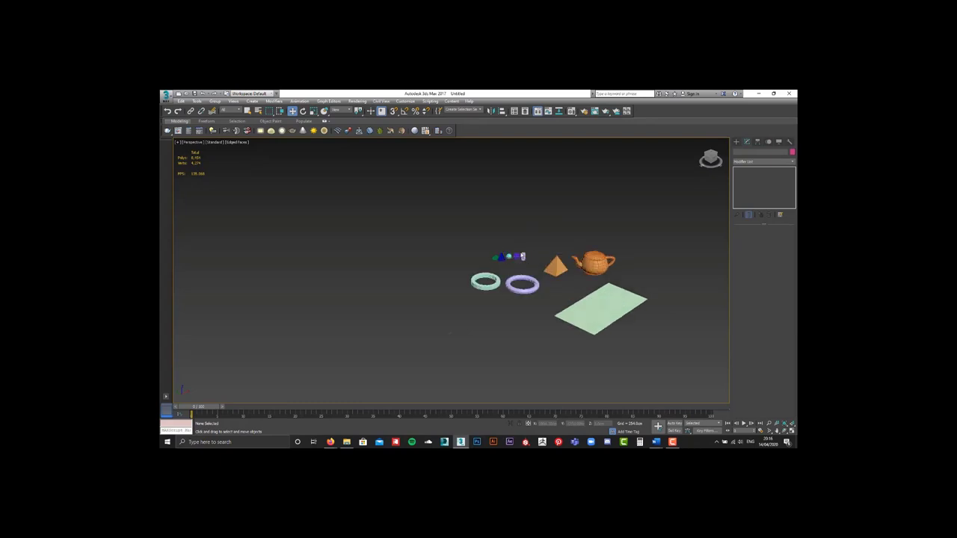
pyautogui.scroll(5, 516, 256)
# Confirm a higher segment count on the cyan sphere
pyautogui.click(492, 251)
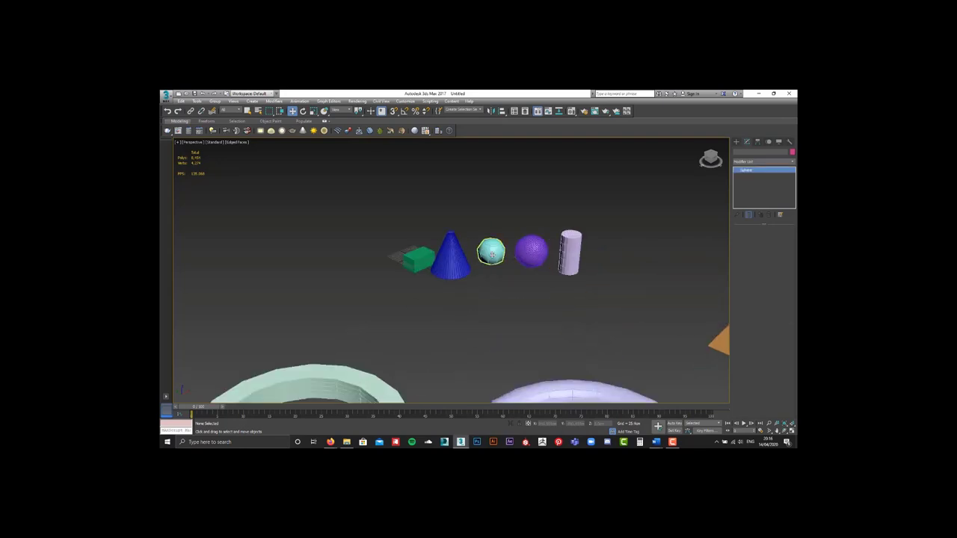
pyautogui.press('Return')
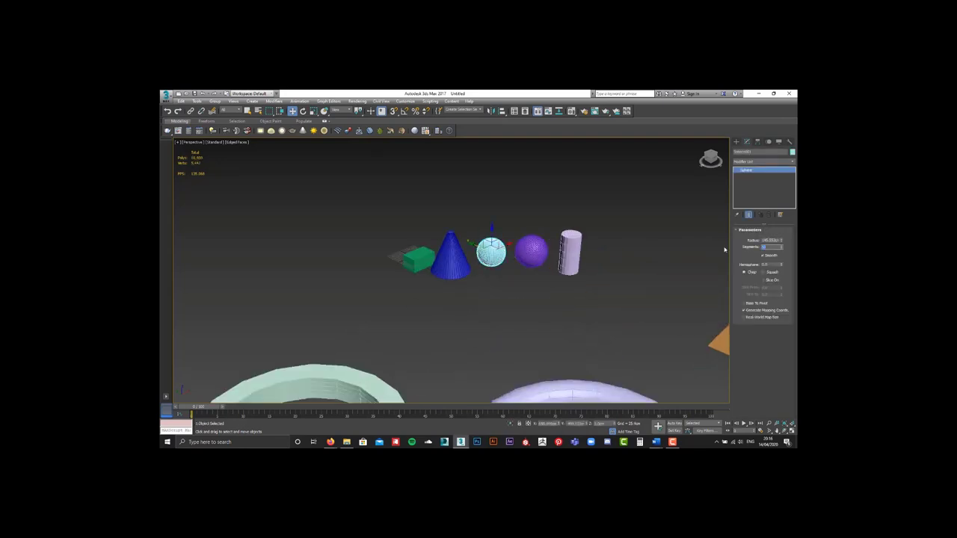
pyautogui.scroll(5, 531, 251)
# Enlarge the purple geosphere's radius
pyautogui.click(533, 249)
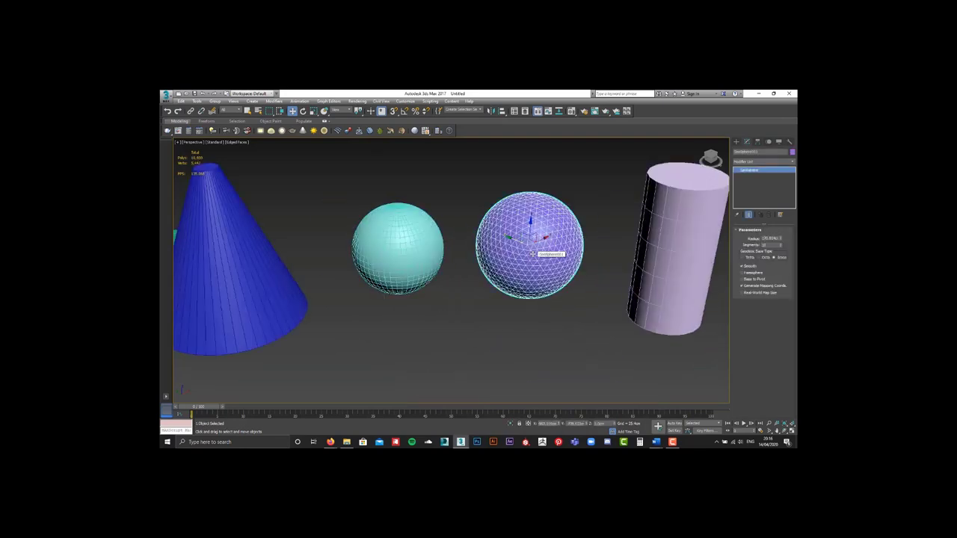
pyautogui.scroll(5, 557, 265)
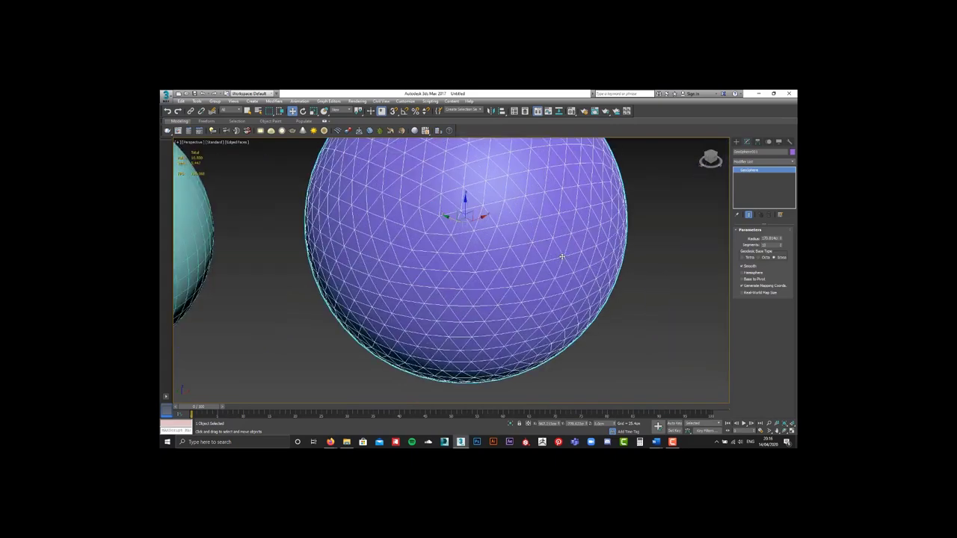
pyautogui.scroll(-2, 546, 275)
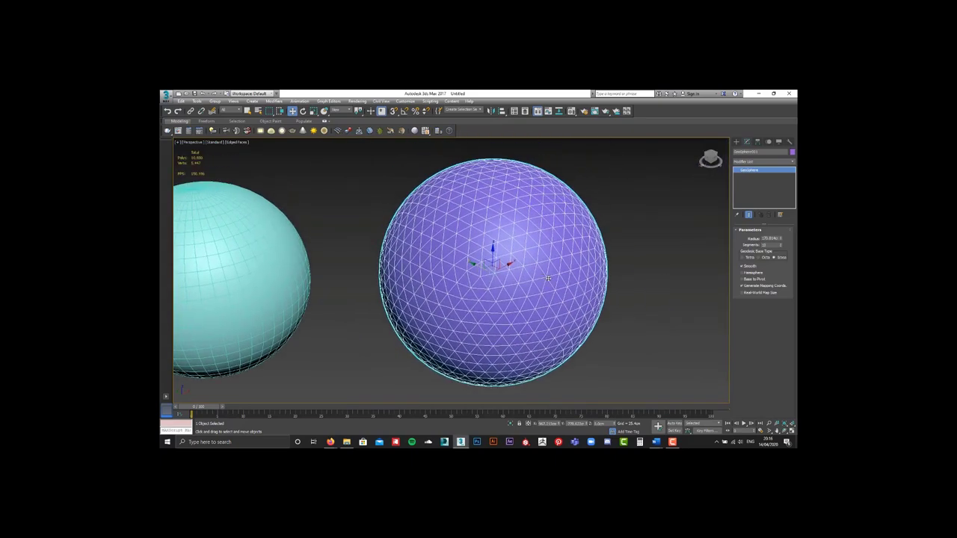
pyautogui.moveTo(781, 240); pyautogui.dragTo(781, 234)
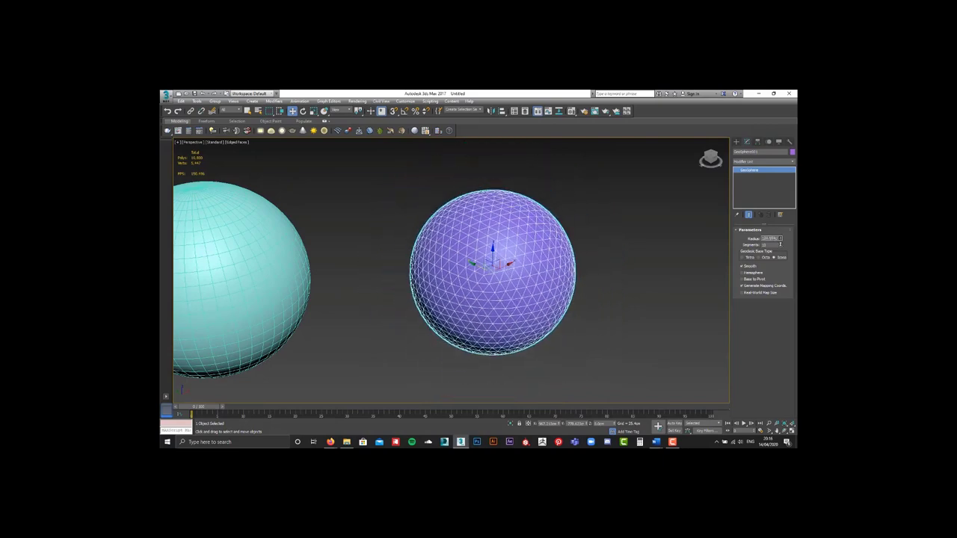
# Turn on Slice On for the cyan sphere
pyautogui.click(287, 262)
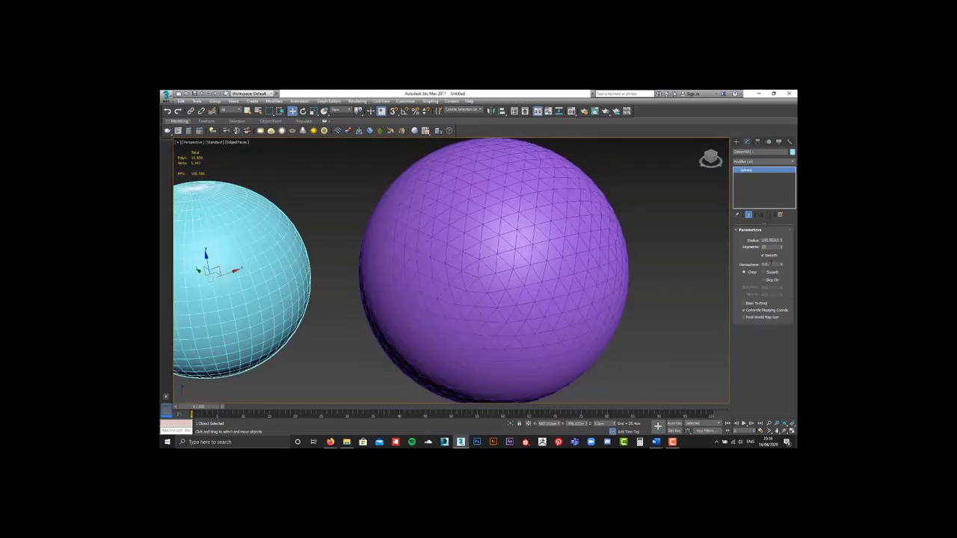
pyautogui.click(766, 279)
pyautogui.moveTo(353, 246); pyautogui.dragTo(503, 232, button='middle')
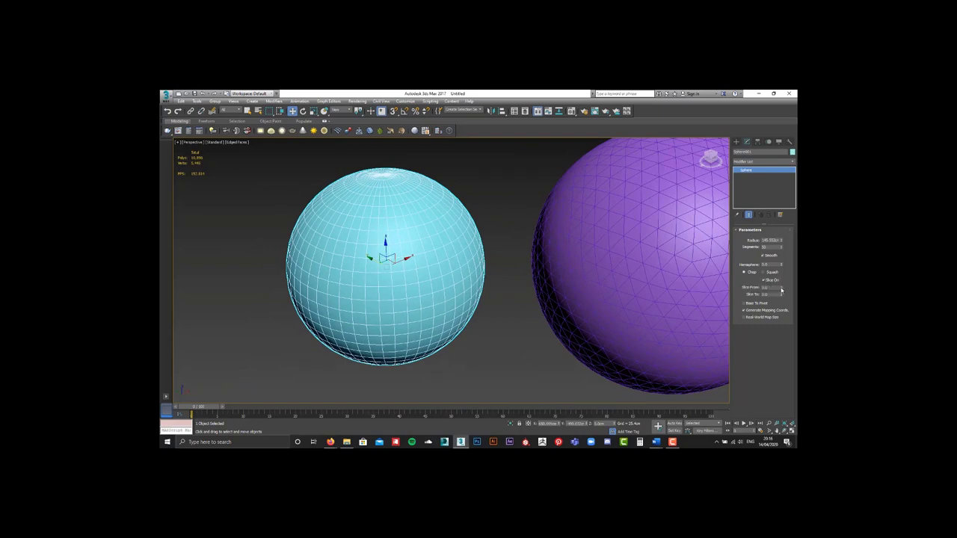
# Try Slice From and Slice To angles on the cyan sphere, opening a wedge
pyautogui.moveTo(782, 291); pyautogui.dragTo(781, 280)
pyautogui.rightClick(781, 288)
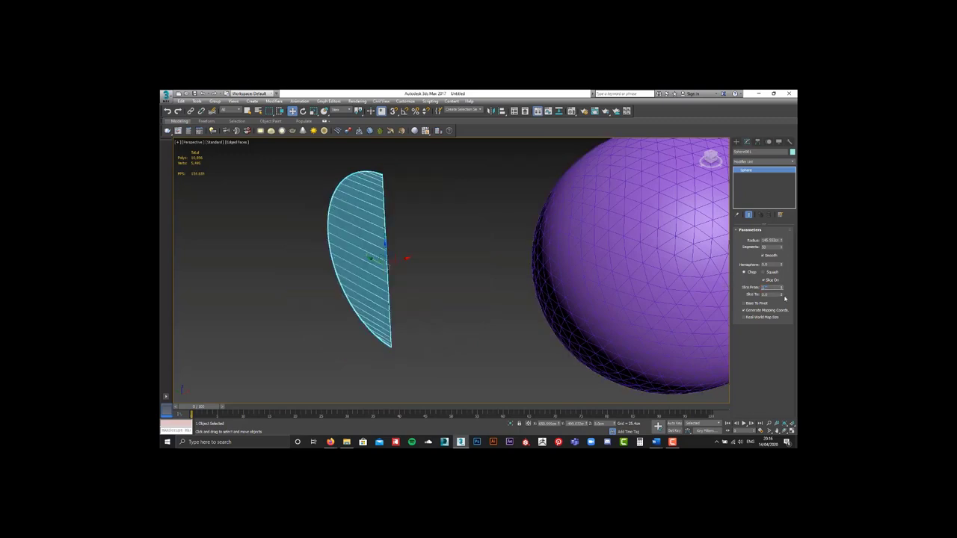
pyautogui.moveTo(783, 296); pyautogui.dragTo(784, 293)
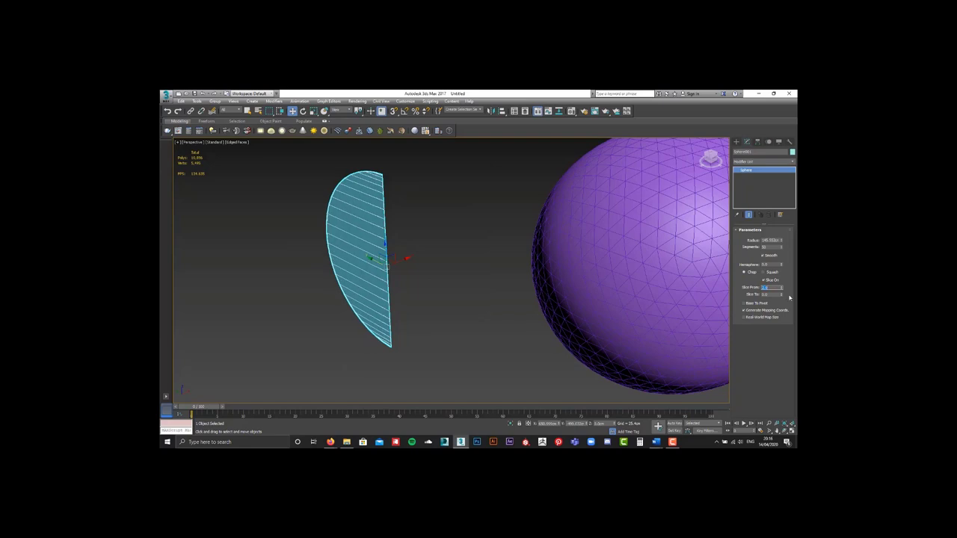
pyautogui.press('Return')
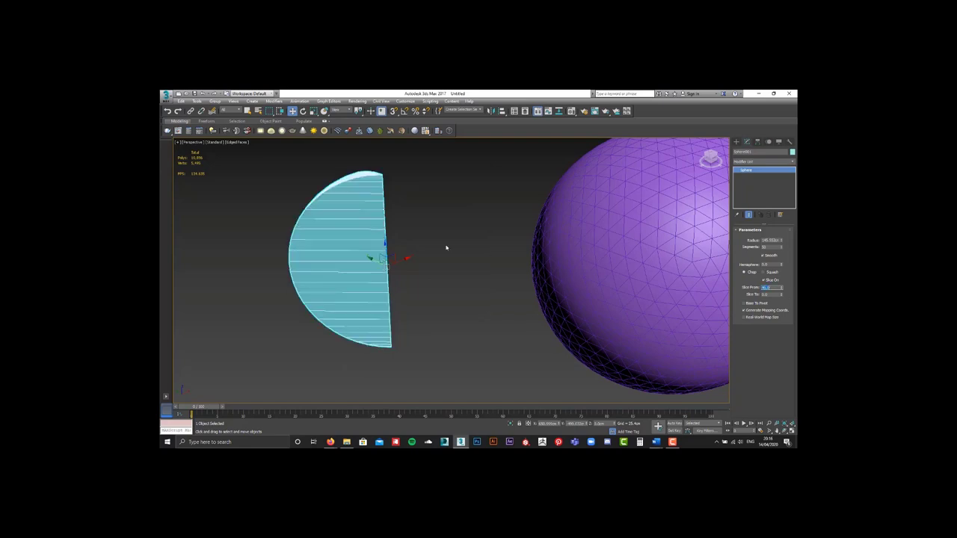
pyautogui.moveTo(438, 252)
pyautogui.keyDown('alt'); pyautogui.mouseDown(button='middle')
pyautogui.moveTo(413, 268)
pyautogui.moveTo(472, 261)
pyautogui.moveTo(795, 281)
pyautogui.mouseUp(button='middle'); pyautogui.keyUp('alt')
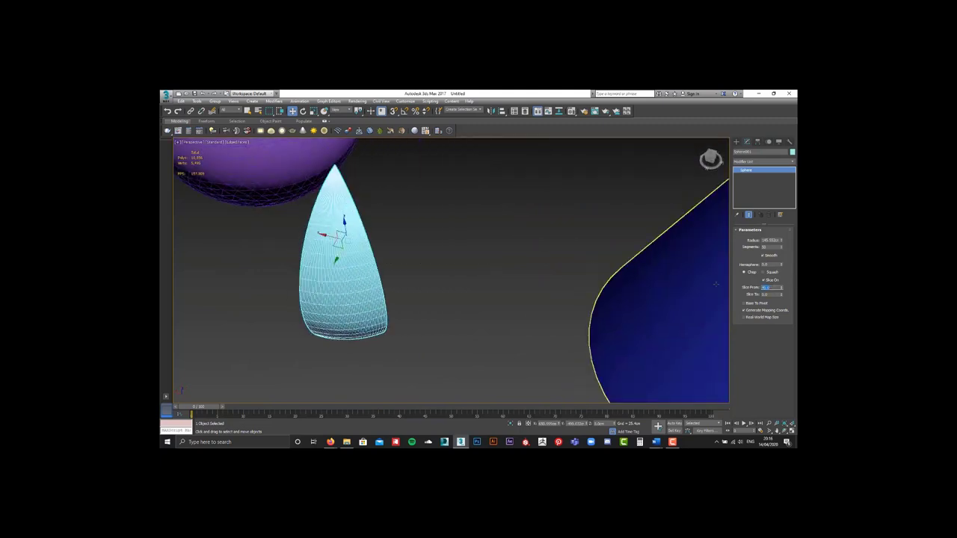
pyautogui.moveTo(731, 276)
pyautogui.keyDown('alt'); pyautogui.mouseDown(button='middle')
pyautogui.moveTo(447, 239)
pyautogui.moveTo(443, 267)
pyautogui.moveTo(454, 272)
pyautogui.moveTo(501, 242)
pyautogui.moveTo(546, 254)
pyautogui.mouseUp(button='middle'); pyautogui.keyUp('alt')
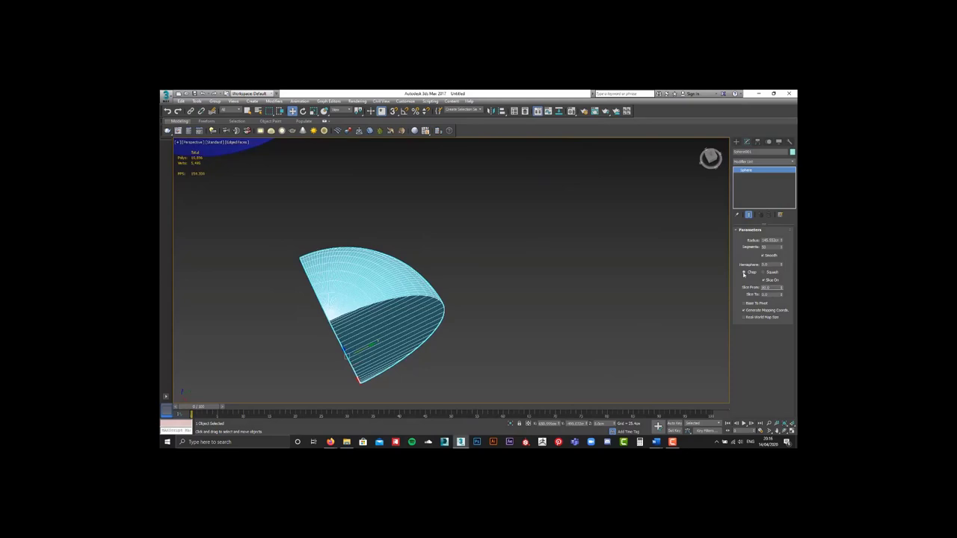
pyautogui.moveTo(449, 267)
pyautogui.keyDown('alt'); pyautogui.mouseDown(button='middle')
pyautogui.moveTo(478, 247)
pyautogui.moveTo(441, 270)
pyautogui.moveTo(605, 289)
pyautogui.mouseUp(button='middle'); pyautogui.keyUp('alt')
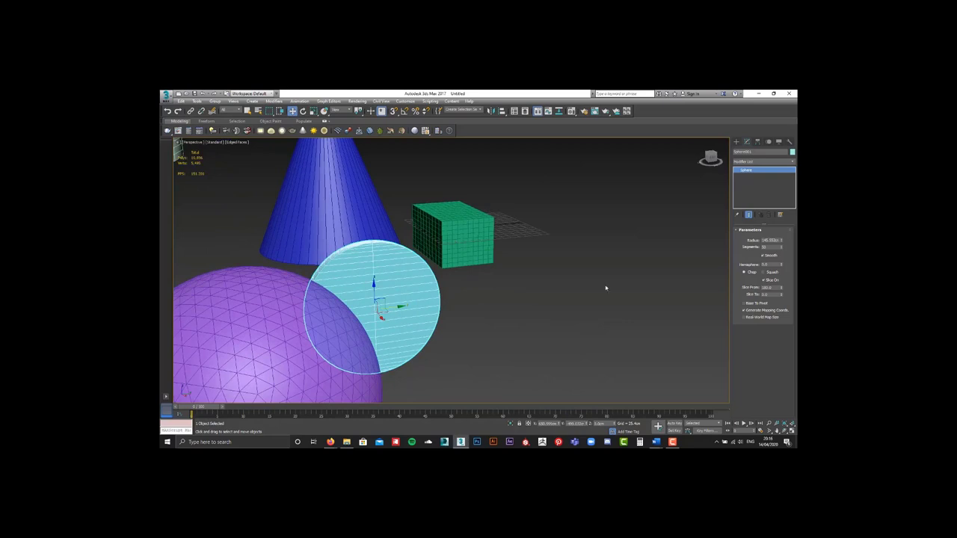
# Reset the slice angles to zero and test a thin wedge cut
pyautogui.rightClick(782, 289)
pyautogui.rightClick(781, 297)
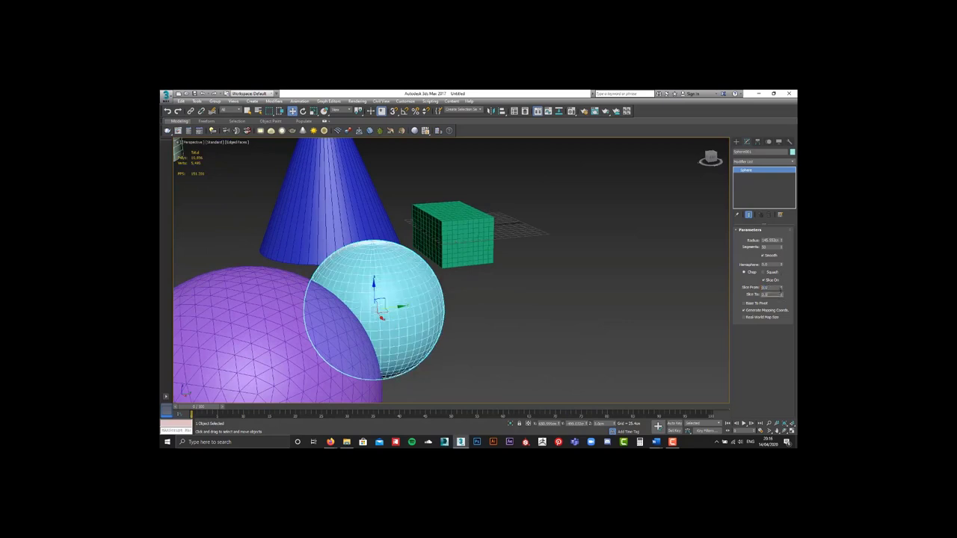
pyautogui.moveTo(781, 296); pyautogui.dragTo(781, 285)
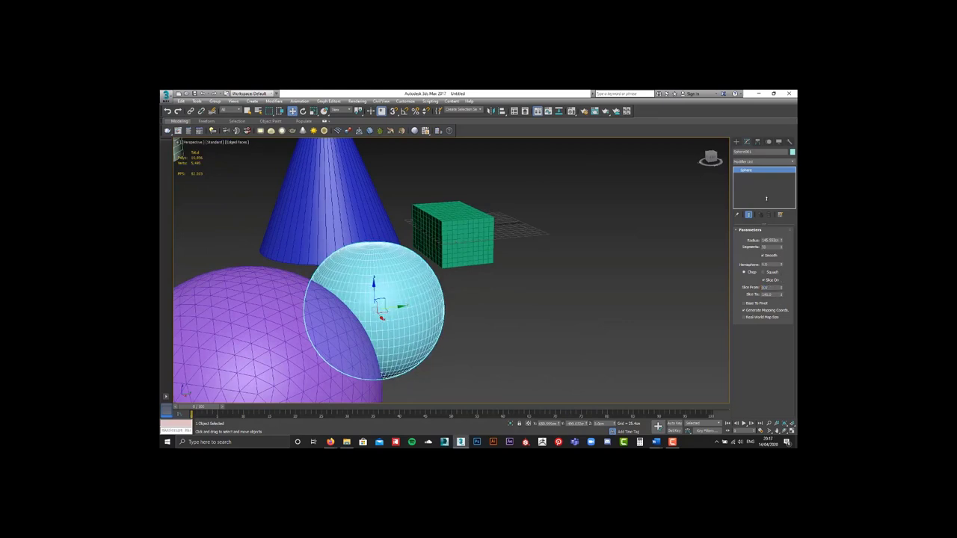
pyautogui.keyDown('alt'); pyautogui.moveTo(396, 265); pyautogui.dragTo(416, 288, button='middle'); pyautogui.keyUp('alt')
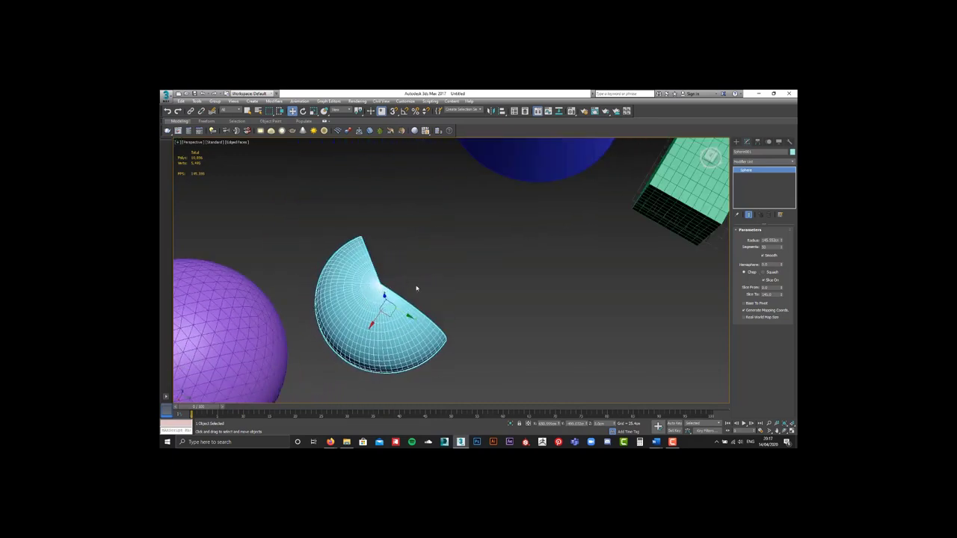
pyautogui.rightClick(782, 296)
pyautogui.moveTo(782, 289)
pyautogui.mouseDown()
pyautogui.moveTo(790, 259)
pyautogui.moveTo(782, 288)
pyautogui.mouseUp()
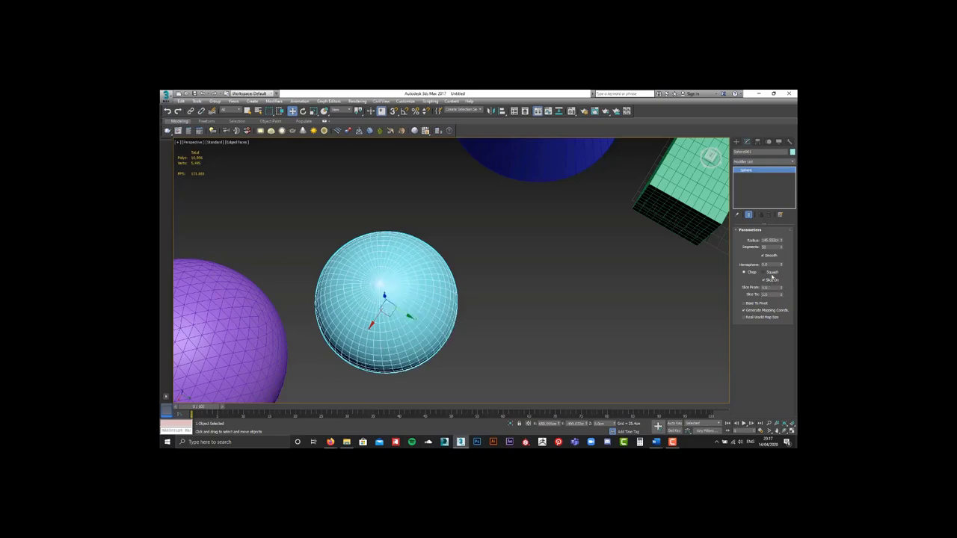
# Set Hemisphere to Squash, raise it to a half dome, then return it to 0
pyautogui.click(771, 274)
pyautogui.keyDown('alt'); pyautogui.moveTo(595, 304); pyautogui.dragTo(566, 244, button='middle'); pyautogui.keyUp('alt')
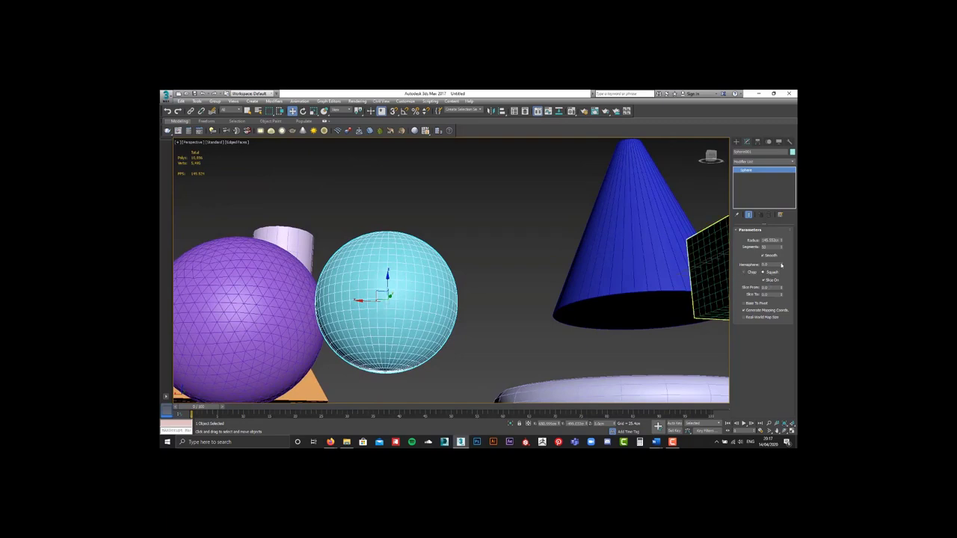
pyautogui.moveTo(782, 265); pyautogui.dragTo(780, 241)
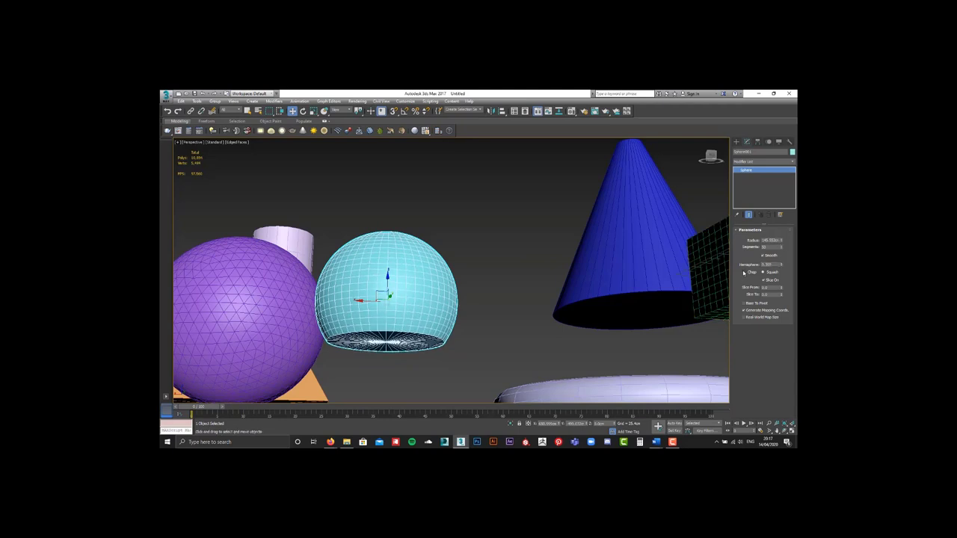
pyautogui.moveTo(782, 268); pyautogui.dragTo(782, 247)
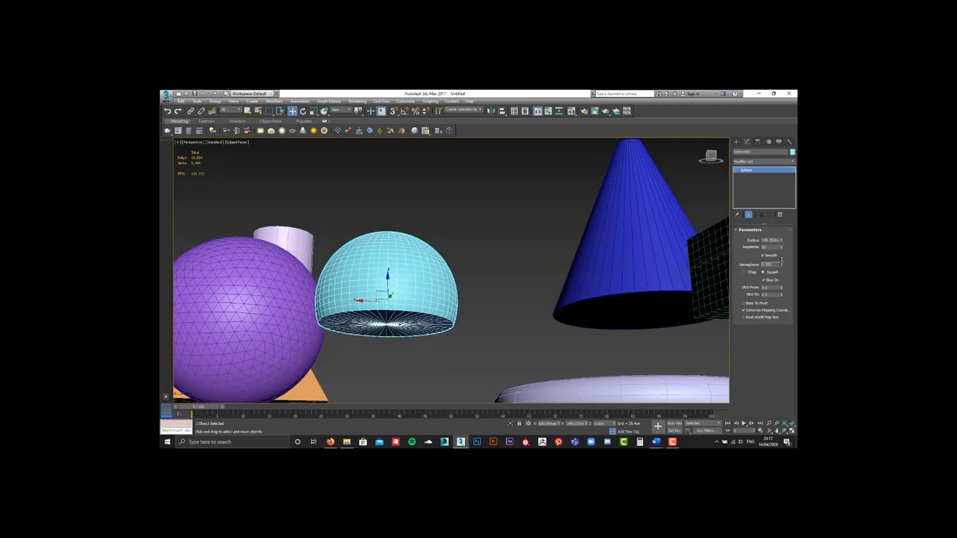
pyautogui.moveTo(479, 258)
pyautogui.keyDown('alt'); pyautogui.mouseDown(button='middle')
pyautogui.moveTo(464, 277)
pyautogui.moveTo(493, 285)
pyautogui.moveTo(473, 272)
pyautogui.mouseUp(button='middle'); pyautogui.keyUp('alt')
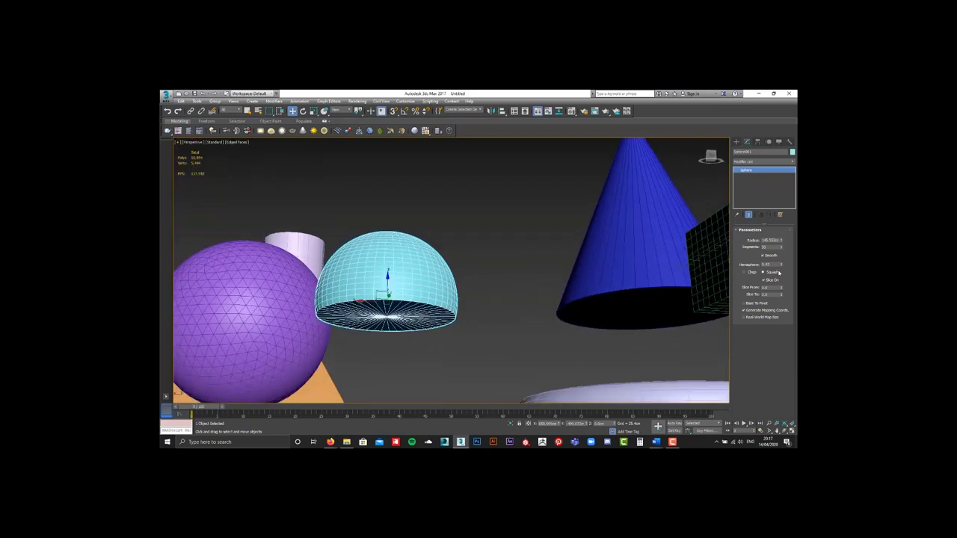
pyautogui.moveTo(779, 274)
pyautogui.mouseDown()
pyautogui.moveTo(783, 286)
pyautogui.moveTo(788, 227)
pyautogui.moveTo(783, 279)
pyautogui.mouseUp()
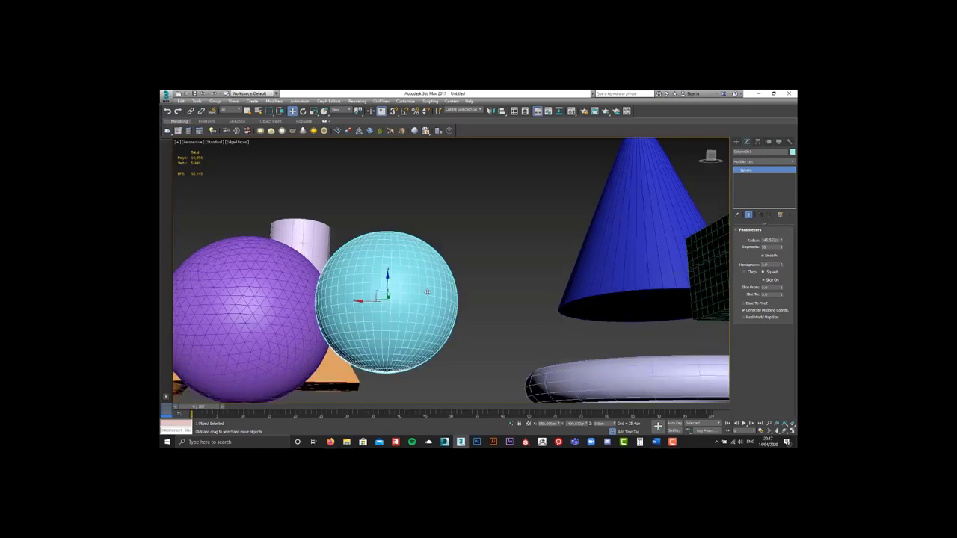
pyautogui.keyDown('alt'); pyautogui.moveTo(446, 293); pyautogui.dragTo(449, 306, button='middle'); pyautogui.keyUp('alt')
pyautogui.scroll(-1, 450, 307)
pyautogui.scroll(-3, 449, 307)
# Enlarge the purple geosphere's radius and lower its segments to a tetrahedron
pyautogui.click(305, 242)
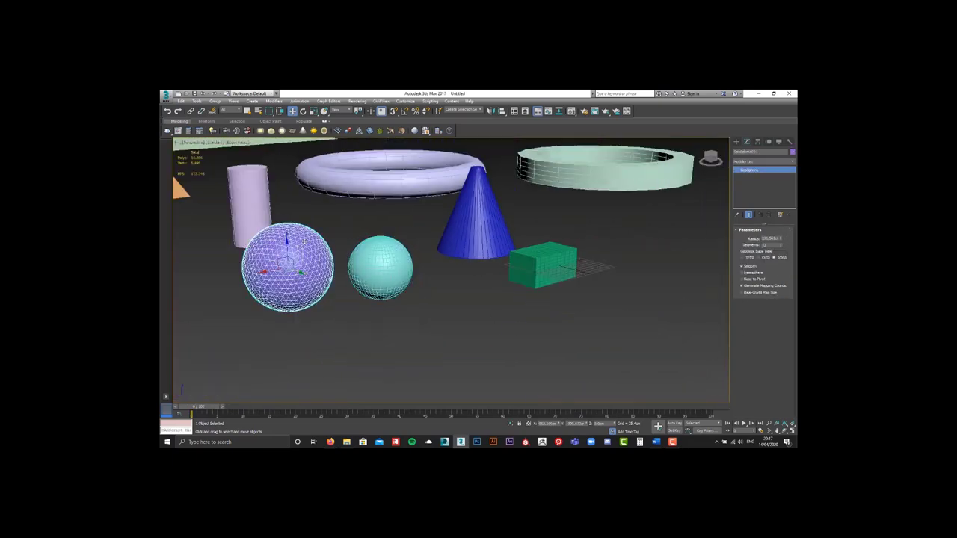
pyautogui.moveTo(782, 239)
pyautogui.mouseDown()
pyautogui.moveTo(781, 252)
pyautogui.moveTo(780, 243)
pyautogui.mouseUp()
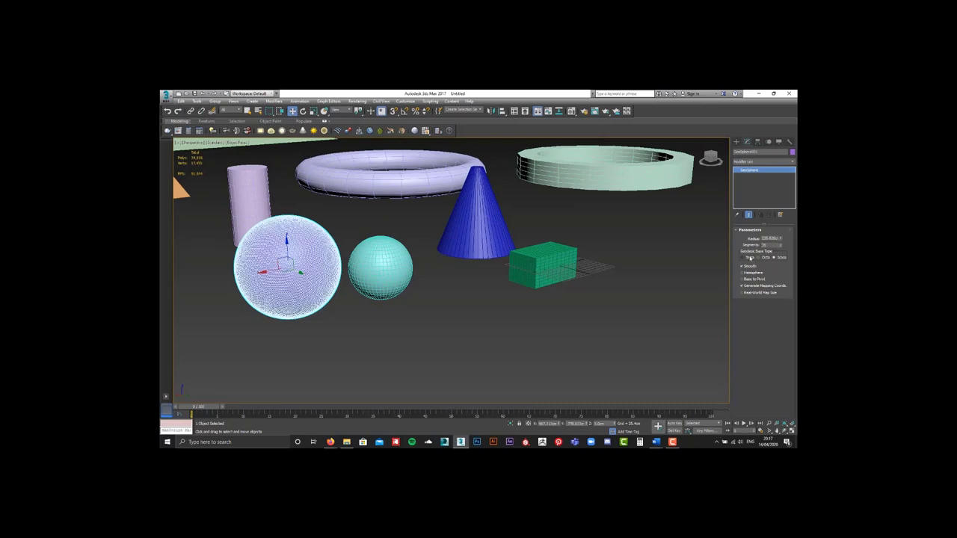
pyautogui.press('z')
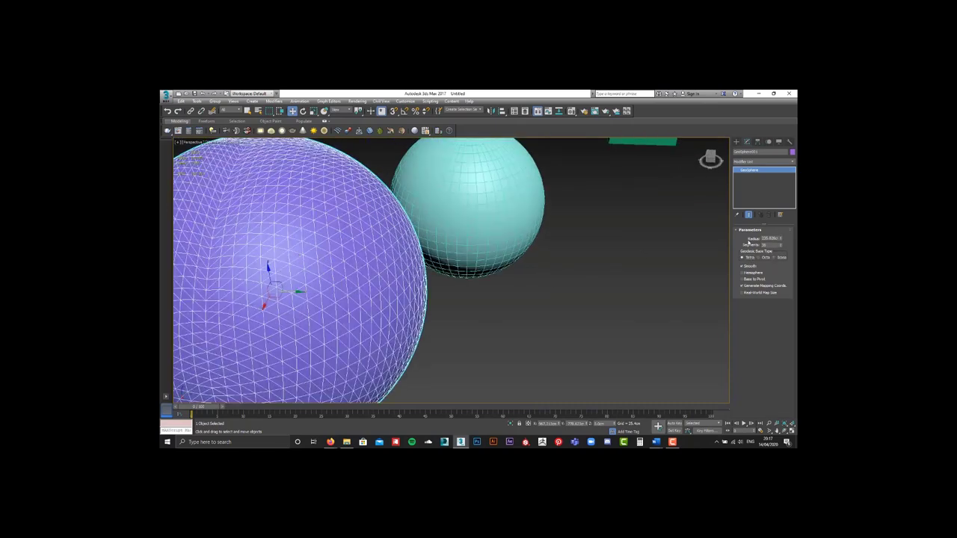
pyautogui.moveTo(782, 246); pyautogui.dragTo(782, 269)
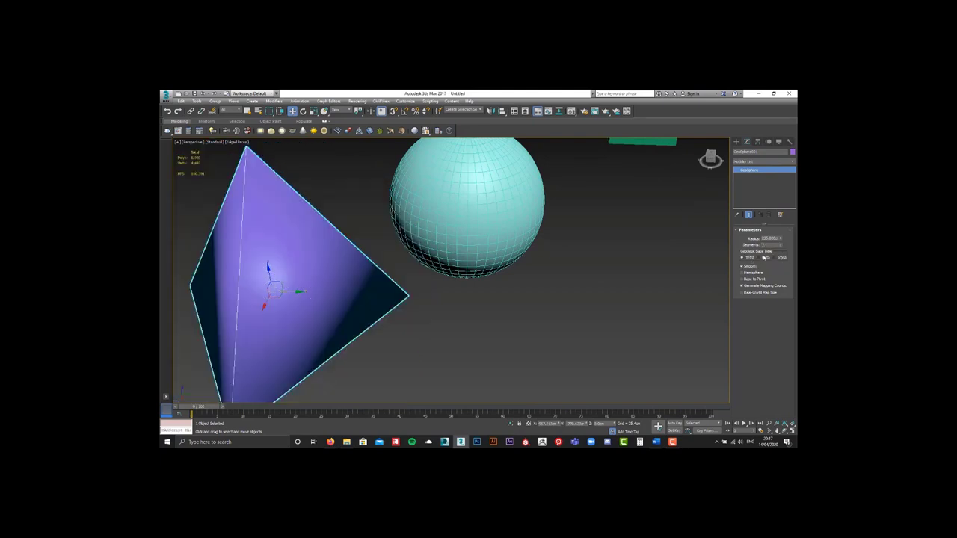
# Compare the Octa, Icosa and Tetra geodesic base types on the geosphere
pyautogui.click(764, 257)
pyautogui.scroll(-5, 595, 265)
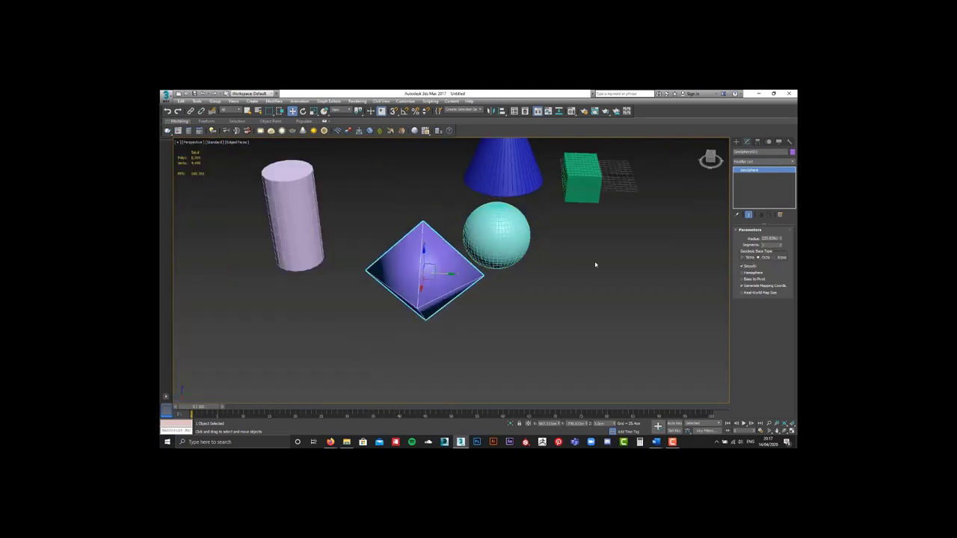
pyautogui.click(782, 258)
pyautogui.keyDown('alt'); pyautogui.moveTo(391, 249); pyautogui.dragTo(516, 253, button='middle'); pyautogui.keyUp('alt')
pyautogui.click(766, 258)
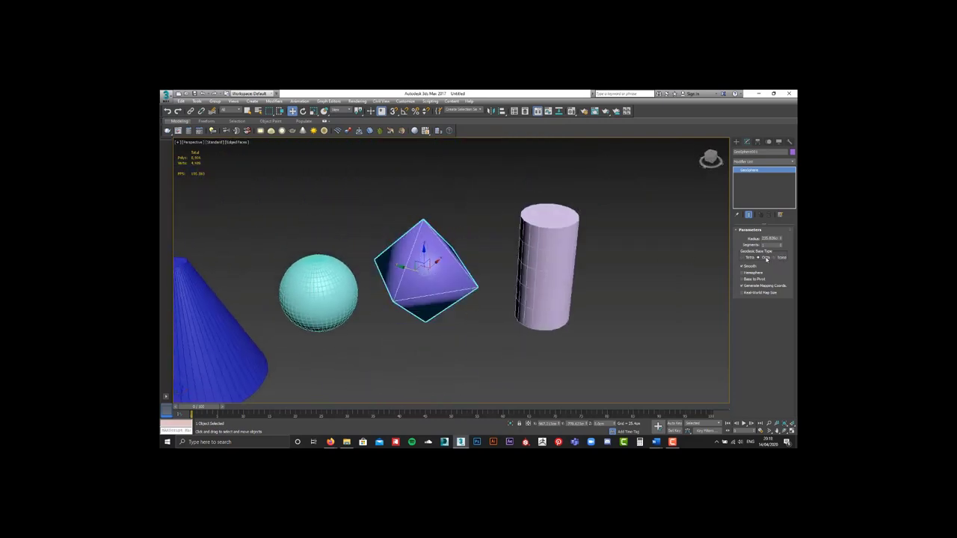
pyautogui.click(753, 259)
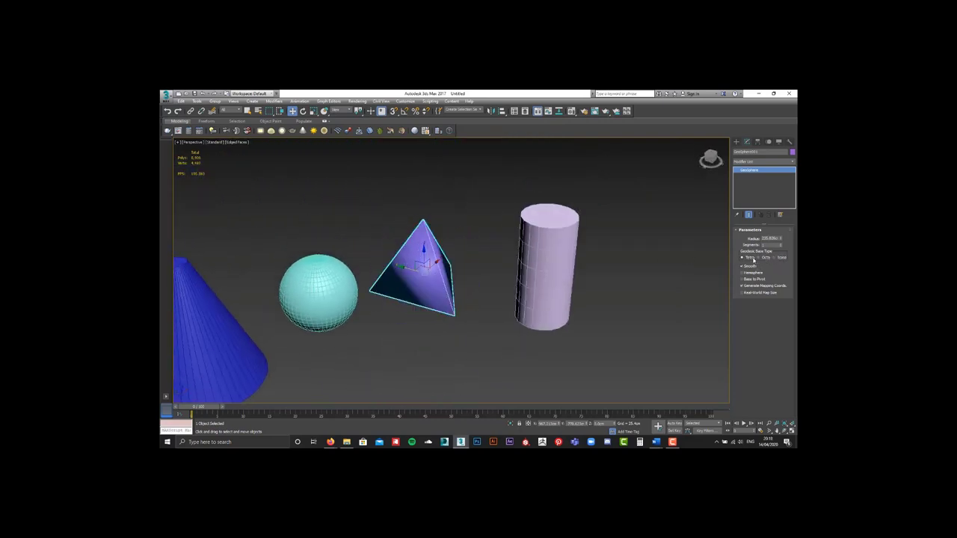
pyautogui.keyDown('alt'); pyautogui.moveTo(459, 256); pyautogui.dragTo(556, 269, button='middle'); pyautogui.keyUp('alt')
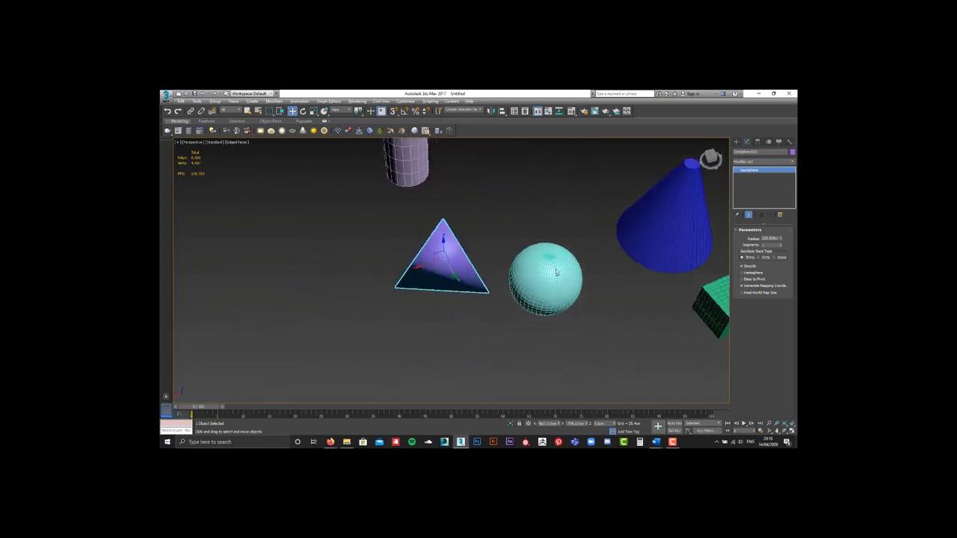
pyautogui.click(771, 259)
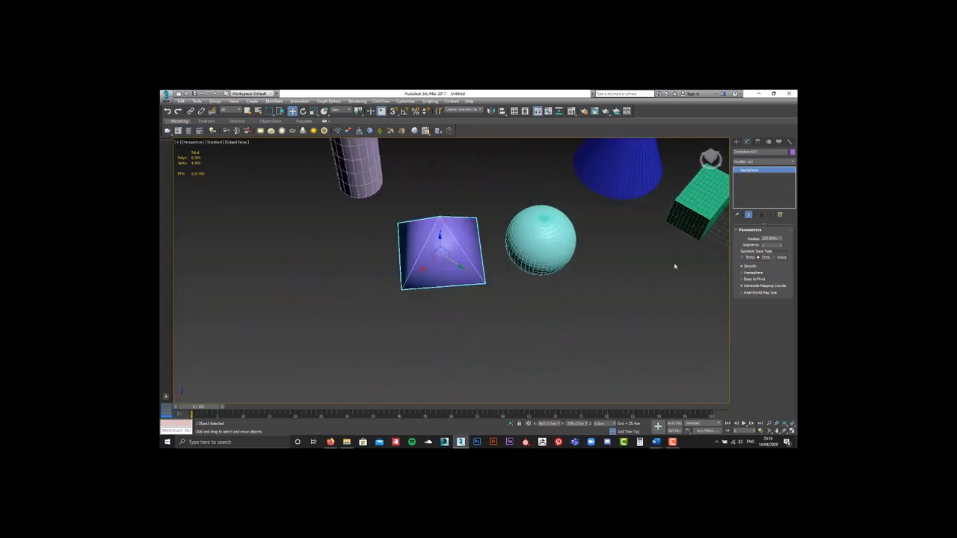
pyautogui.moveTo(673, 267)
pyautogui.keyDown('alt'); pyautogui.mouseDown(button='middle')
pyautogui.moveTo(545, 214)
pyautogui.moveTo(509, 260)
pyautogui.mouseUp(button='middle'); pyautogui.keyUp('alt')
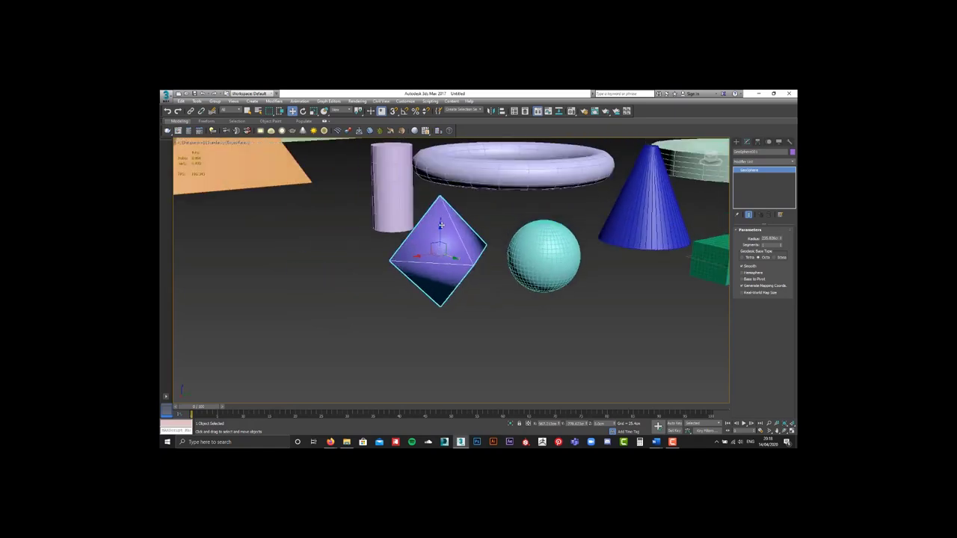
# Set the base type to Icosa and raise Segments for a finer mesh
pyautogui.click(780, 258)
pyautogui.keyDown('alt'); pyautogui.moveTo(524, 246); pyautogui.dragTo(473, 254, button='middle'); pyautogui.keyUp('alt')
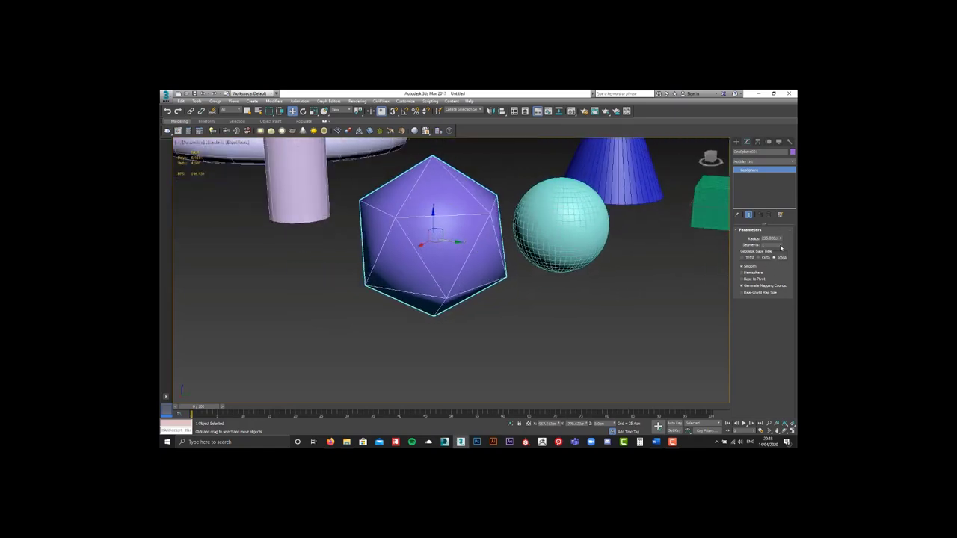
pyautogui.moveTo(781, 247); pyautogui.dragTo(706, 270)
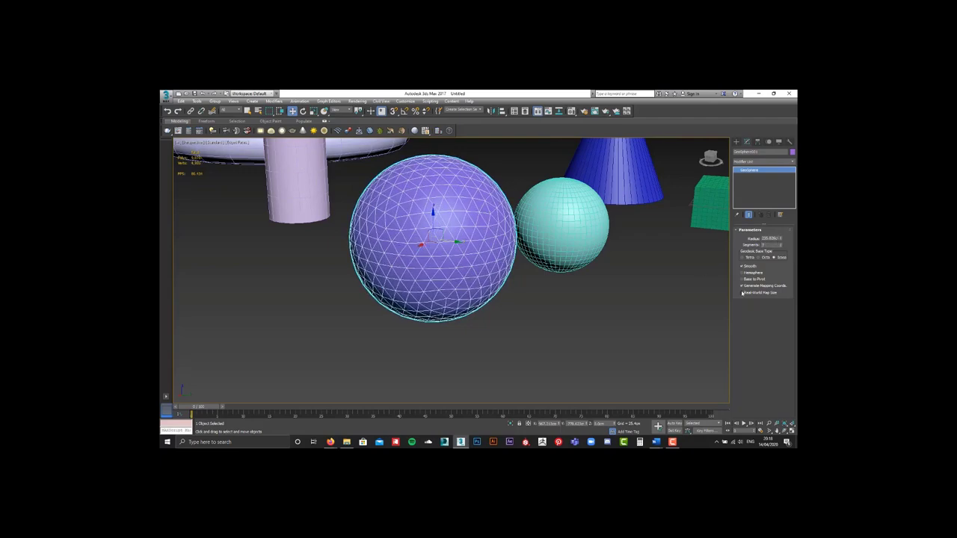
# Try Hemisphere and Base to Pivot on the geosphere, leaving both off
pyautogui.click(758, 275)
pyautogui.click(758, 275)
pyautogui.click(758, 274)
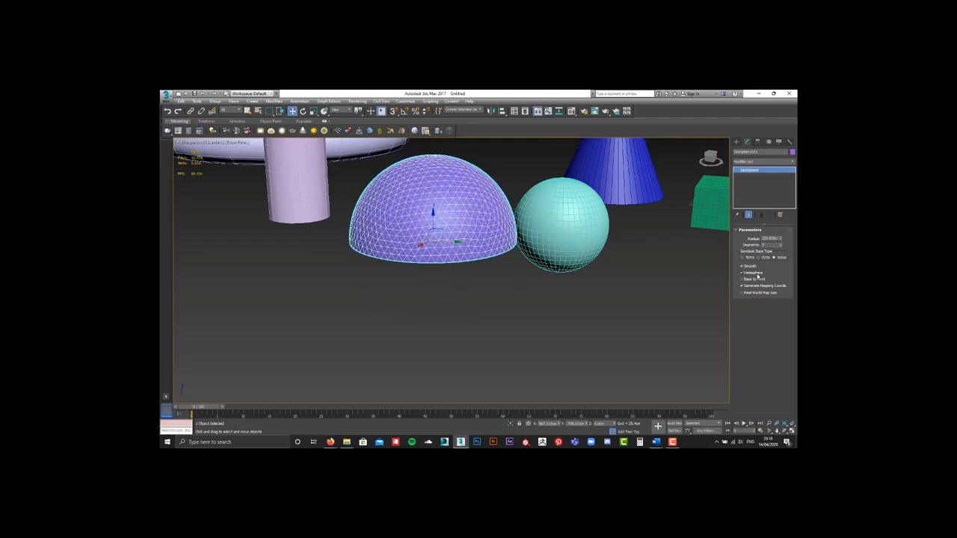
pyautogui.click(757, 275)
pyautogui.click(757, 275)
pyautogui.click(758, 274)
pyautogui.click(759, 280)
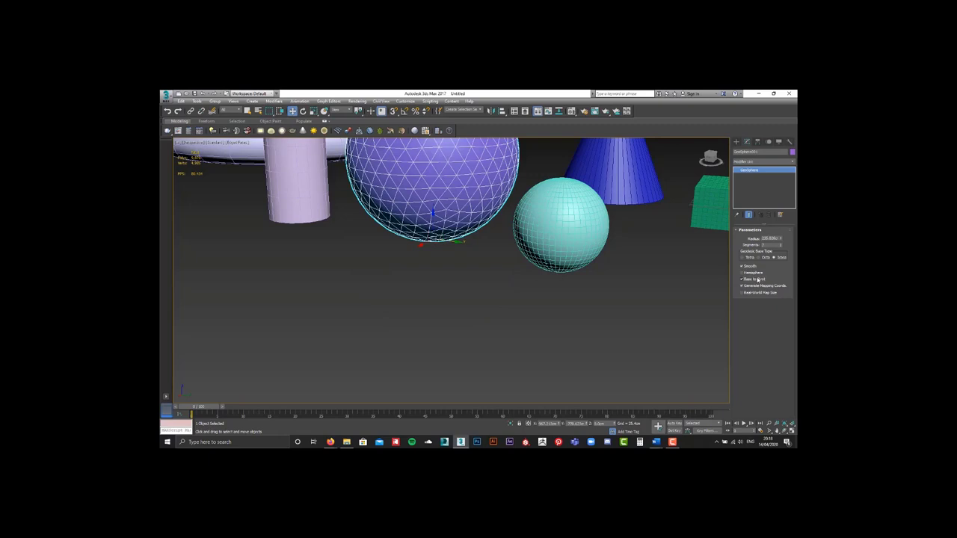
pyautogui.click(758, 279)
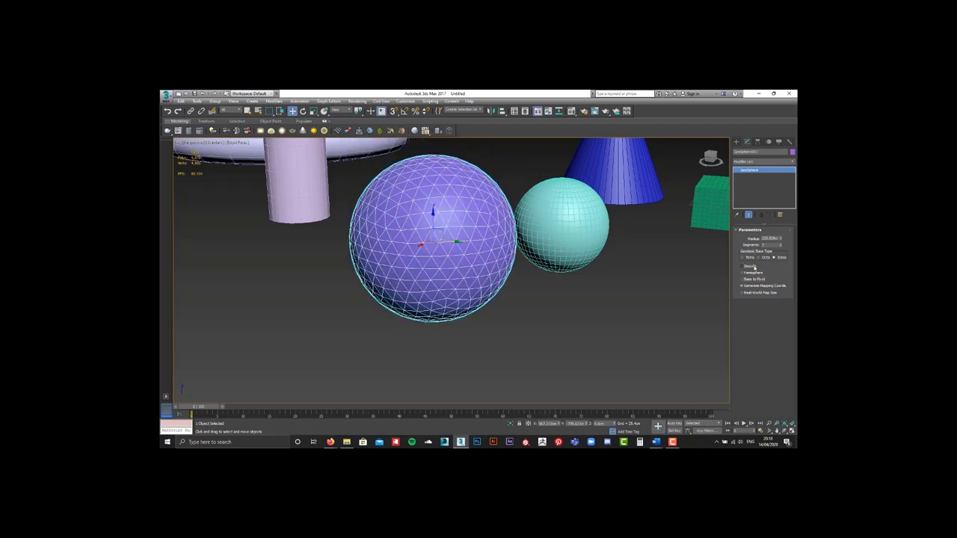
pyautogui.press('z')
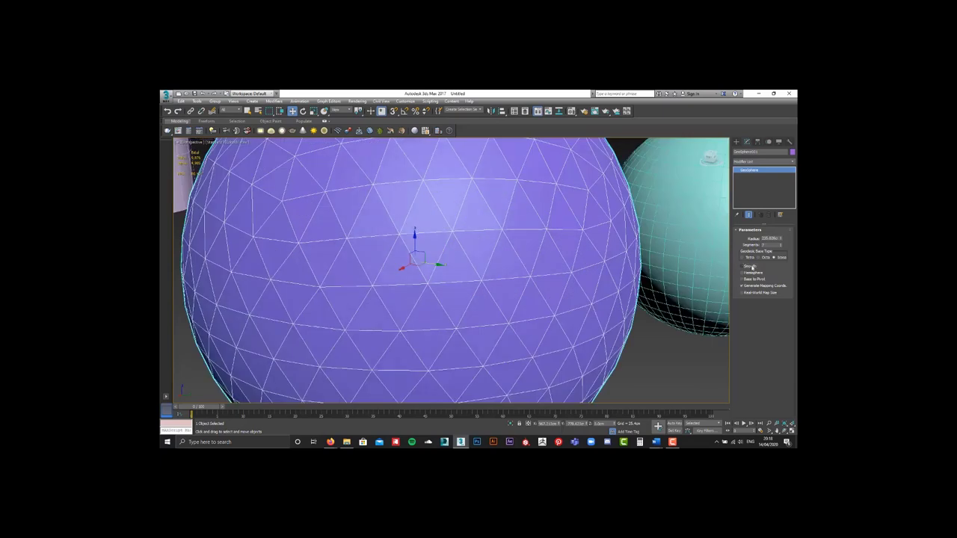
# Turn off Smooth so the geosphere shows flat triangular facets
pyautogui.click(752, 267)
pyautogui.press('F4')
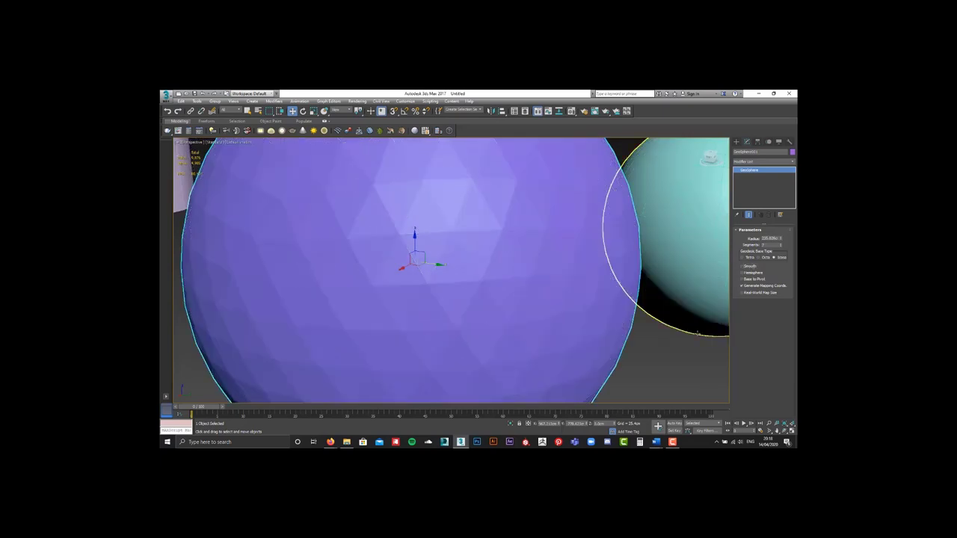
pyautogui.press('z')
pyautogui.click(745, 267)
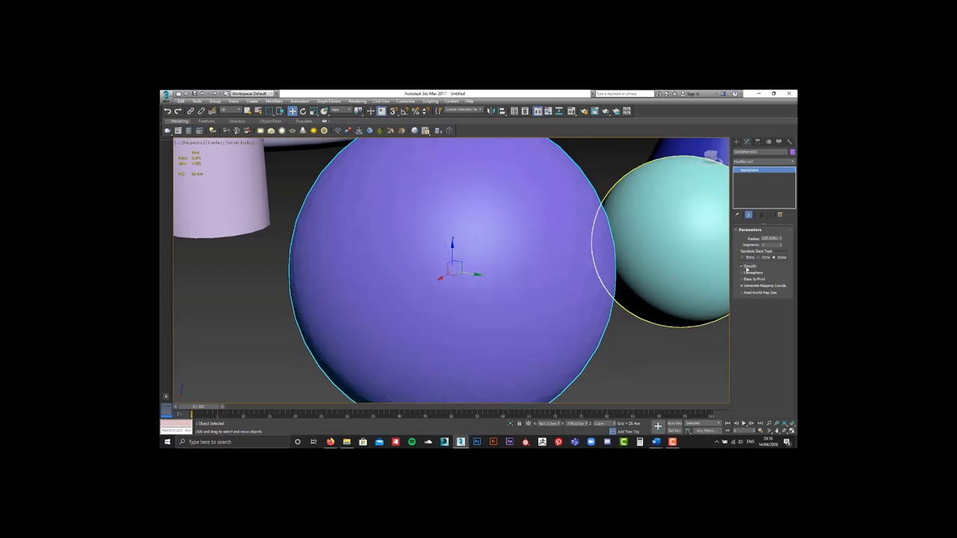
pyautogui.click(745, 267)
pyautogui.click(745, 267)
pyautogui.click(746, 267)
pyautogui.click(746, 267)
pyautogui.click(746, 267)
pyautogui.click(745, 267)
pyautogui.click(746, 267)
pyautogui.scroll(-5, 591, 298)
pyautogui.moveTo(630, 303); pyautogui.dragTo(581, 295, button='middle')
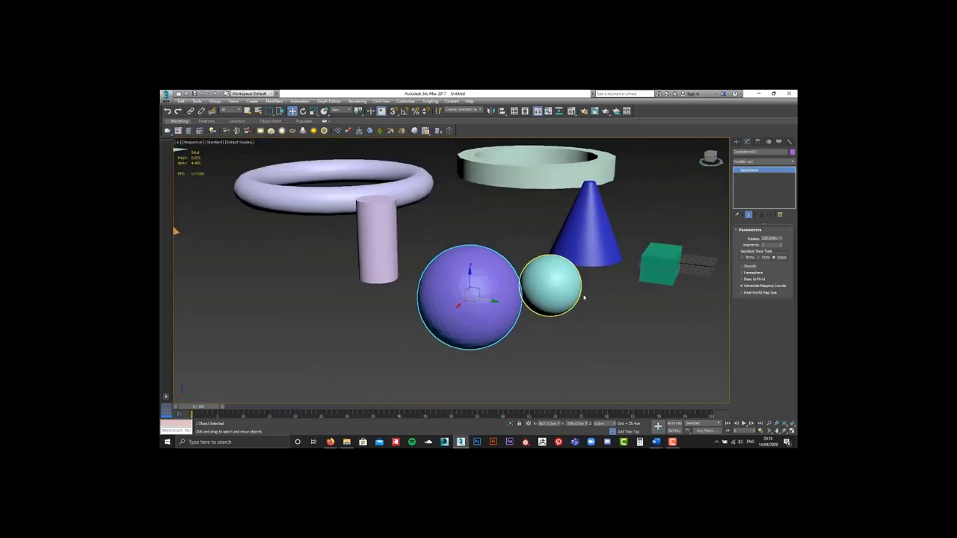
# Widen the cylinder's radius slightly and add more height segments
pyautogui.click(378, 241)
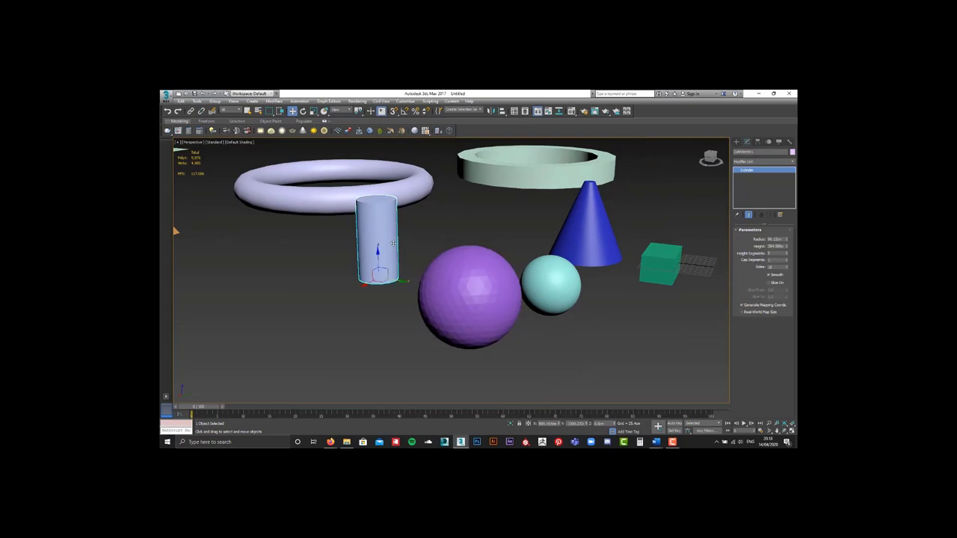
pyautogui.press('F4')
pyautogui.scroll(5, 393, 239)
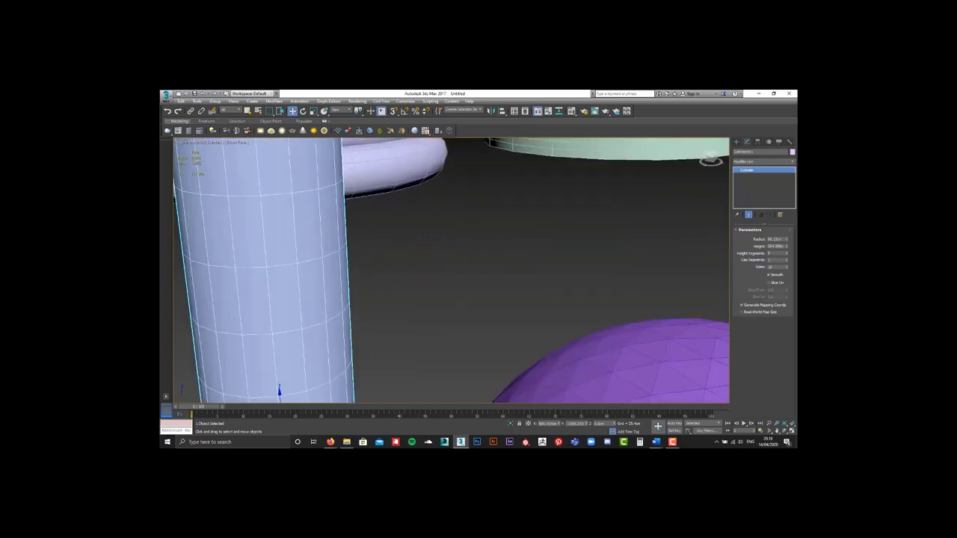
pyautogui.scroll(-5, 638, 252)
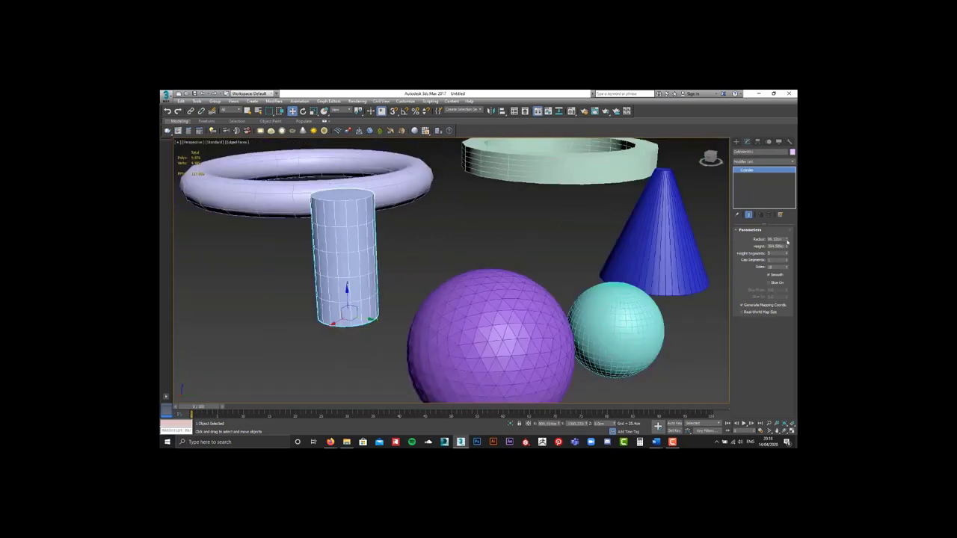
pyautogui.moveTo(787, 240); pyautogui.dragTo(785, 258)
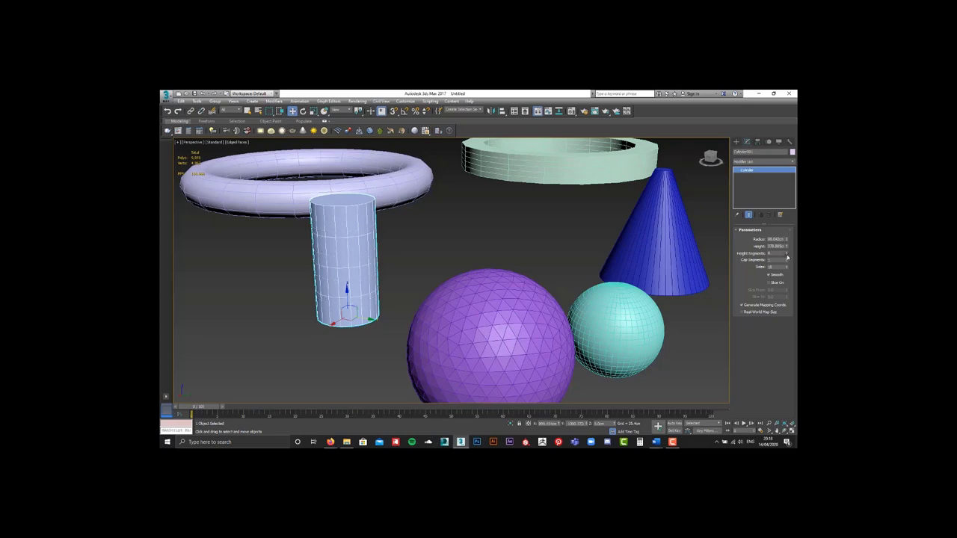
pyautogui.moveTo(787, 255); pyautogui.dragTo(786, 252)
# Add more cap segment rings and give the cylinder many more sides
pyautogui.keyDown('alt'); pyautogui.moveTo(364, 235); pyautogui.dragTo(352, 221, button='middle'); pyautogui.keyUp('alt')
pyautogui.scroll(4, 341, 207)
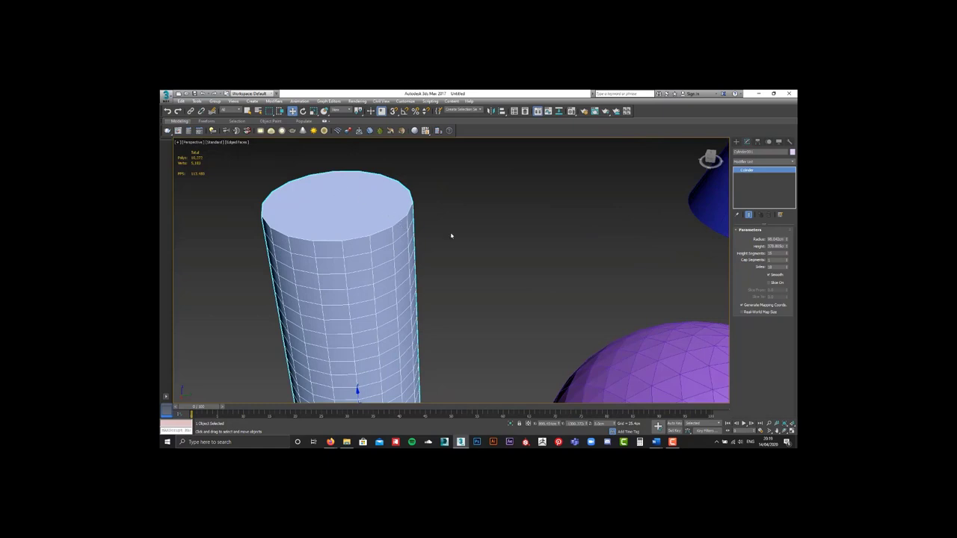
pyautogui.click(787, 261)
pyautogui.click(788, 261)
pyautogui.click(787, 262)
pyautogui.click(787, 262)
pyautogui.click(786, 259)
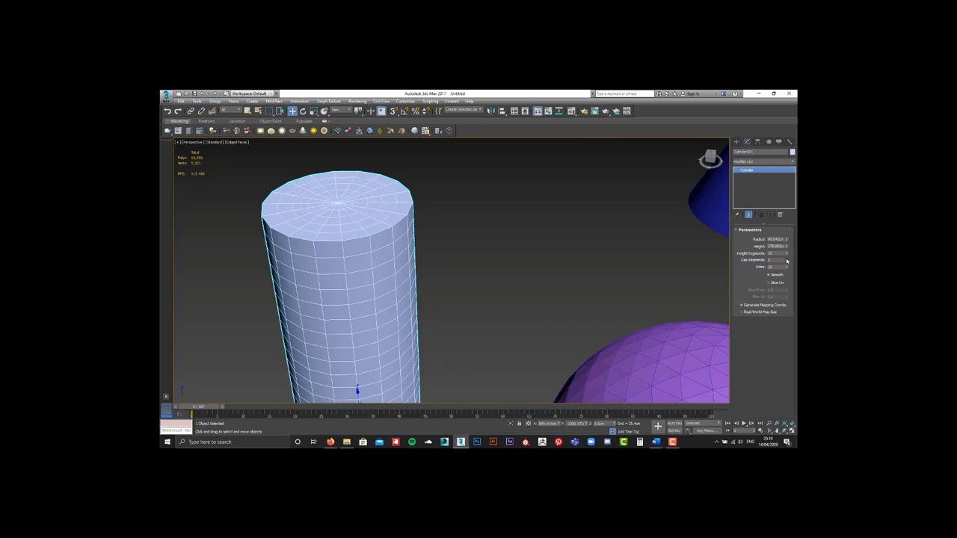
pyautogui.click(786, 259)
pyautogui.moveTo(788, 267)
pyautogui.mouseDown()
pyautogui.moveTo(786, 240)
pyautogui.moveTo(788, 278)
pyautogui.moveTo(788, 258)
pyautogui.moveTo(784, 267)
pyautogui.mouseUp()
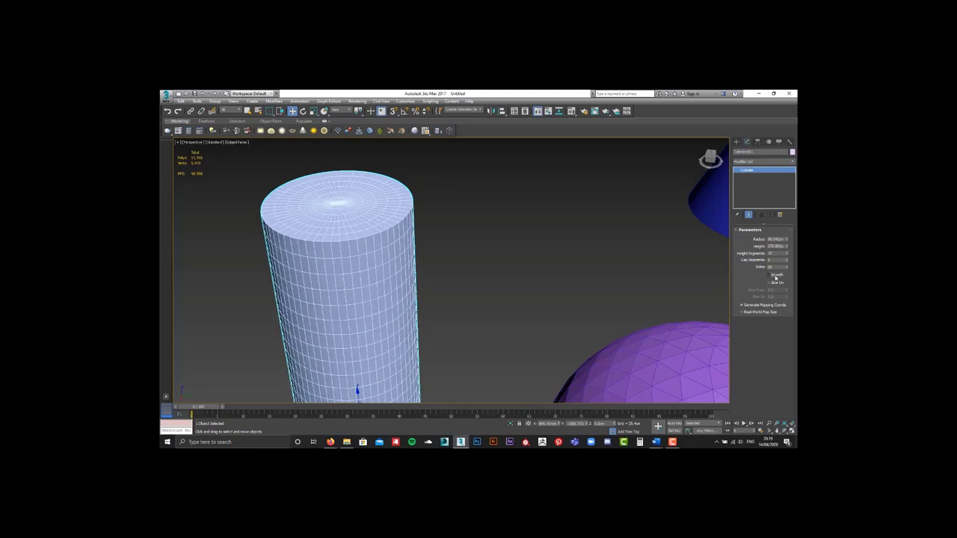
# Turn off Smooth on the cylinder, enable Slice On and cut a wedge with Slice From
pyautogui.press('F4')
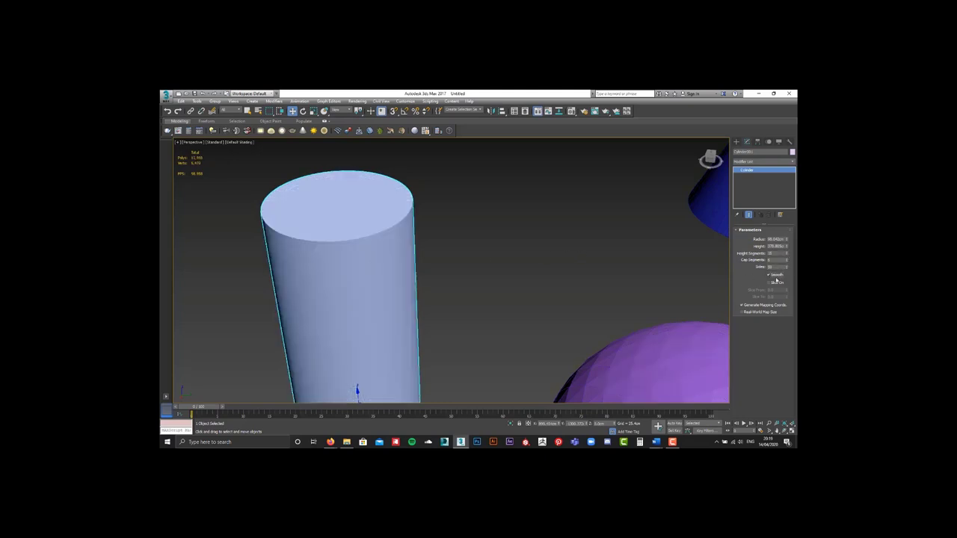
pyautogui.scroll(2, 382, 208)
pyautogui.scroll(3, 381, 209)
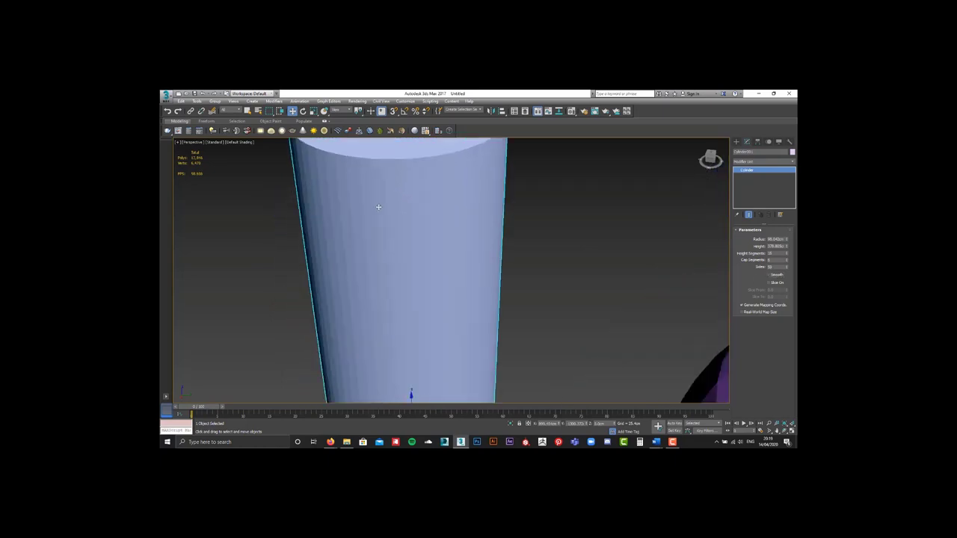
pyautogui.scroll(2, 382, 210)
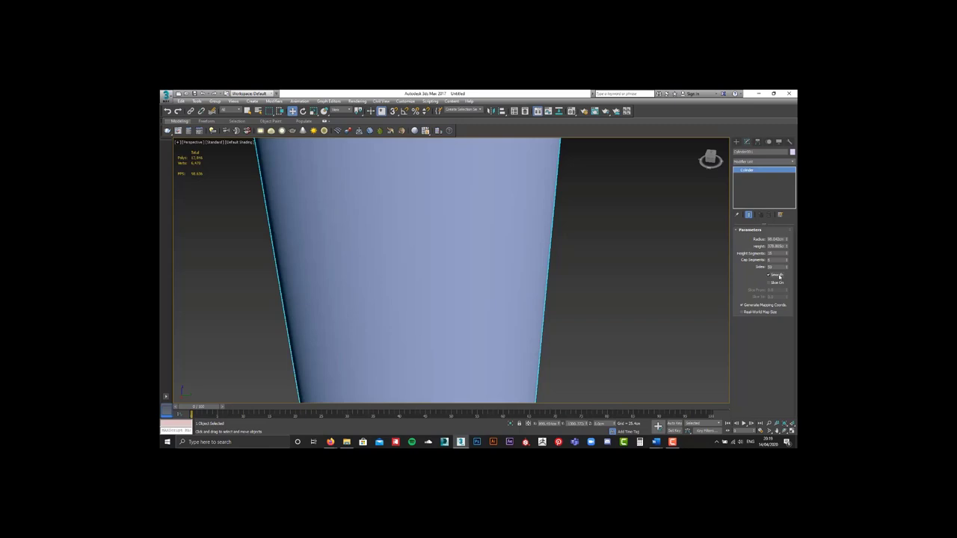
pyautogui.click(774, 276)
pyautogui.click(778, 282)
pyautogui.scroll(-5, 488, 264)
pyautogui.press('F4')
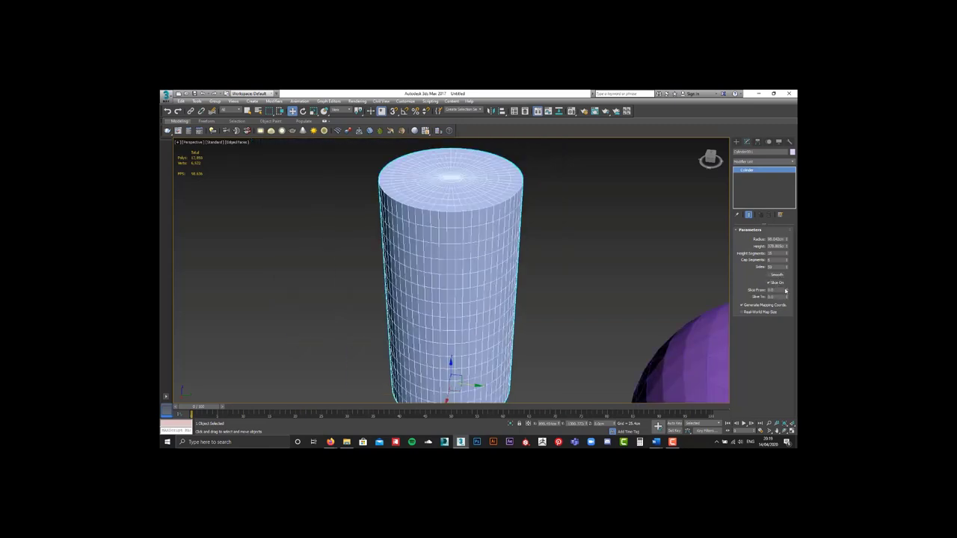
pyautogui.moveTo(786, 290)
pyautogui.mouseDown()
pyautogui.moveTo(763, 278)
pyautogui.moveTo(761, 204)
pyautogui.moveTo(776, 234)
pyautogui.moveTo(739, 147)
pyautogui.mouseUp()
# Reset the cylinder's Slice From and turn Slice On off
pyautogui.rightClick(786, 291)
pyautogui.click(777, 285)
pyautogui.scroll(-5, 615, 280)
pyautogui.scroll(-5, 553, 273)
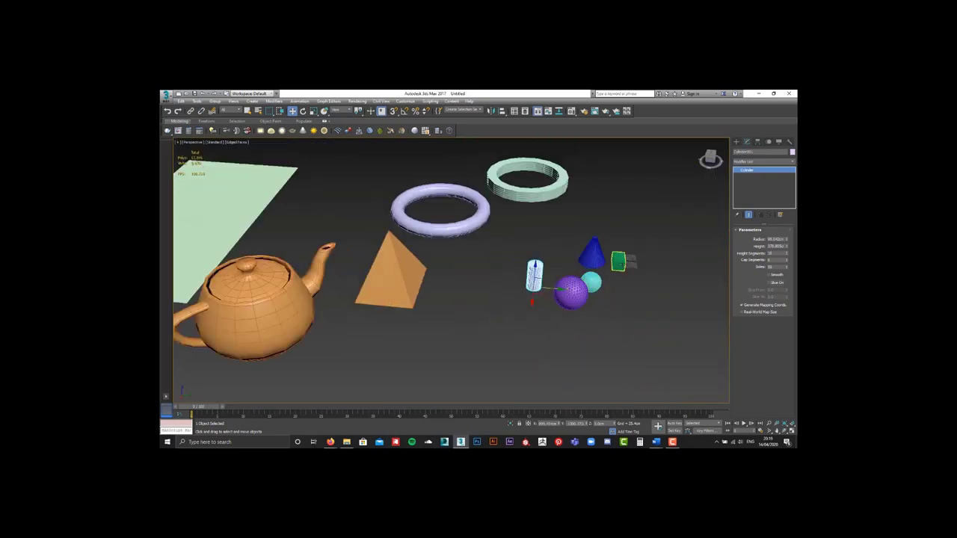
# Select the tube, then pick the torus for editing
pyautogui.click(528, 189)
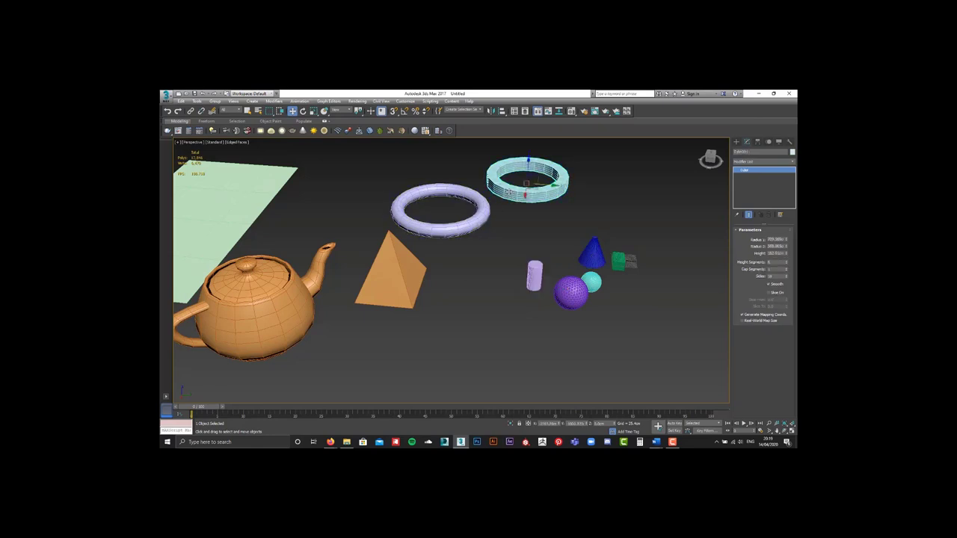
pyautogui.click(568, 203)
pyautogui.click(559, 187)
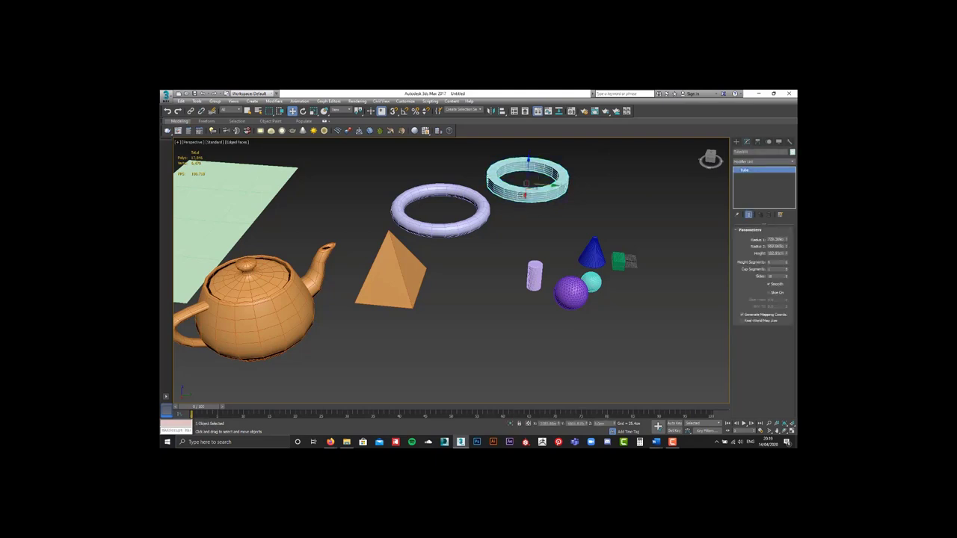
pyautogui.click(487, 214)
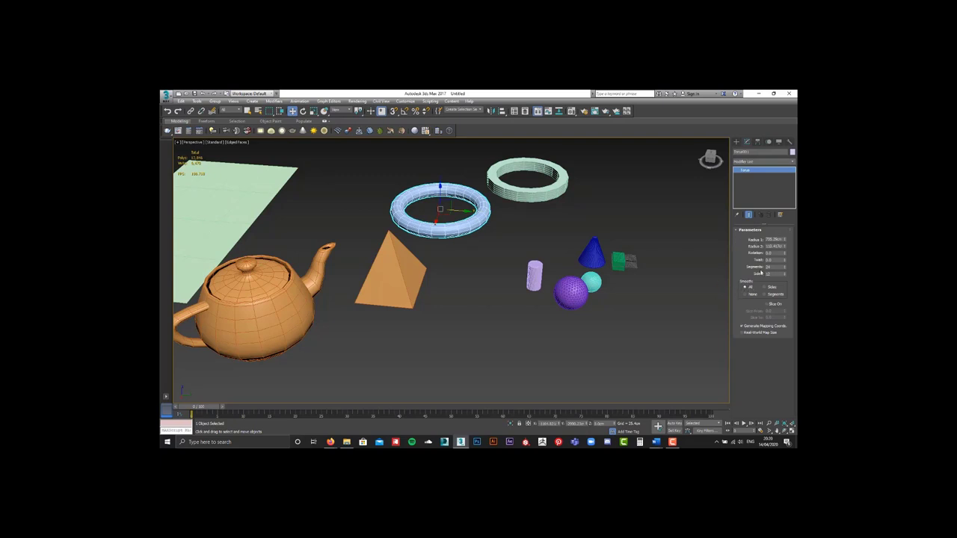
# Enlarge the torus's main radius, then try out its segment rotation and reset it to 0.0
pyautogui.press('z')
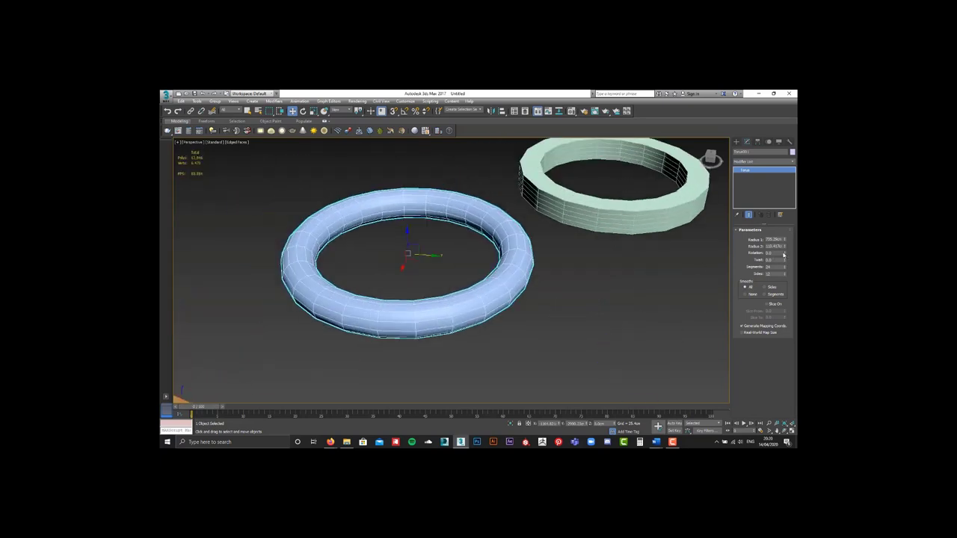
pyautogui.moveTo(786, 244); pyautogui.dragTo(781, 271)
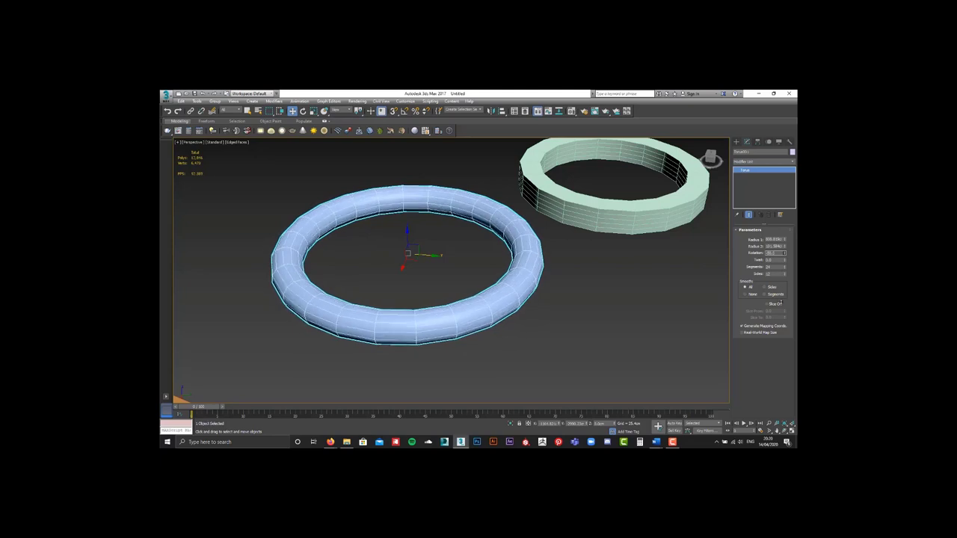
pyautogui.moveTo(782, 271)
pyautogui.mouseDown()
pyautogui.moveTo(780, 214)
pyautogui.moveTo(783, 253)
pyautogui.moveTo(704, 287)
pyautogui.mouseUp()
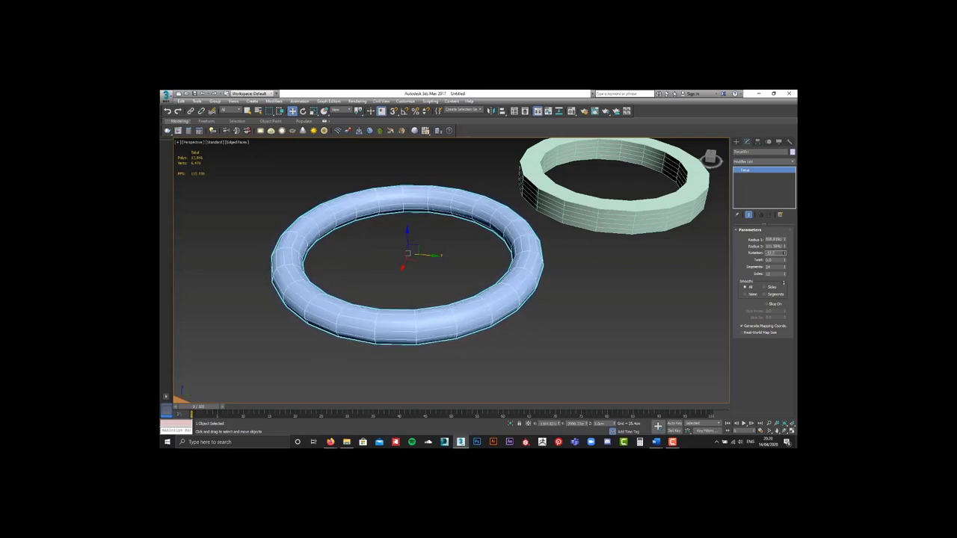
pyautogui.press('F4')
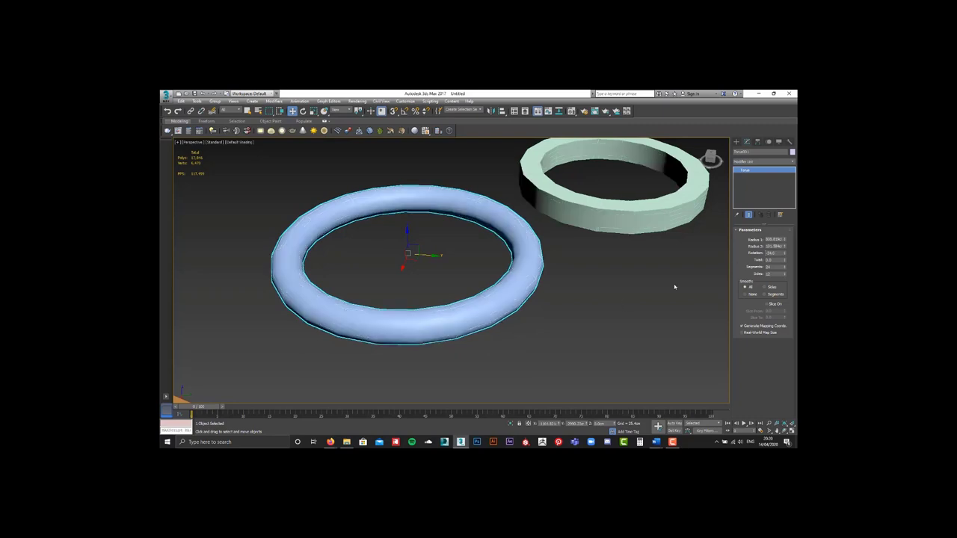
pyautogui.moveTo(784, 257); pyautogui.dragTo(784, 253)
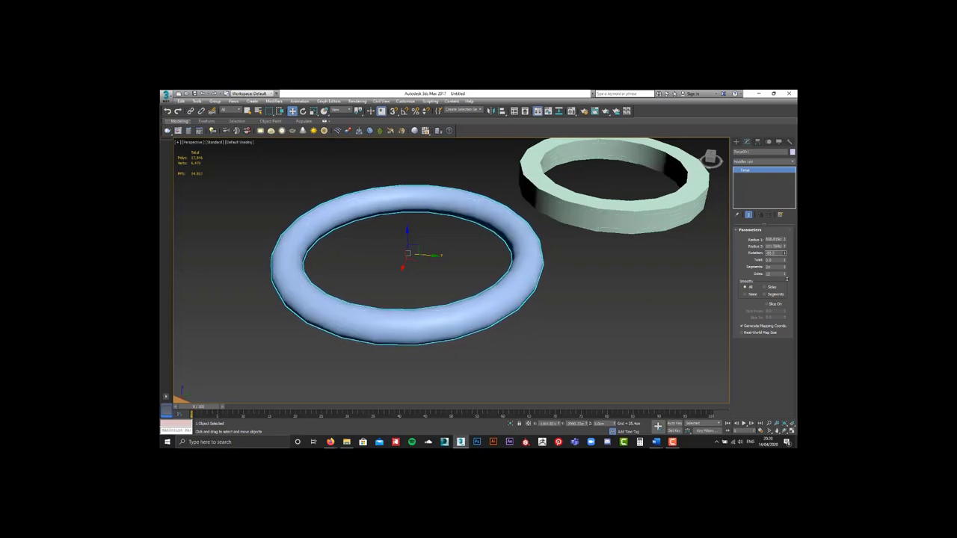
pyautogui.rightClick(785, 255)
pyautogui.press('F4')
# Twist the torus's segments around the ring, then reset the twist to zero
pyautogui.moveTo(786, 262); pyautogui.dragTo(583, 266)
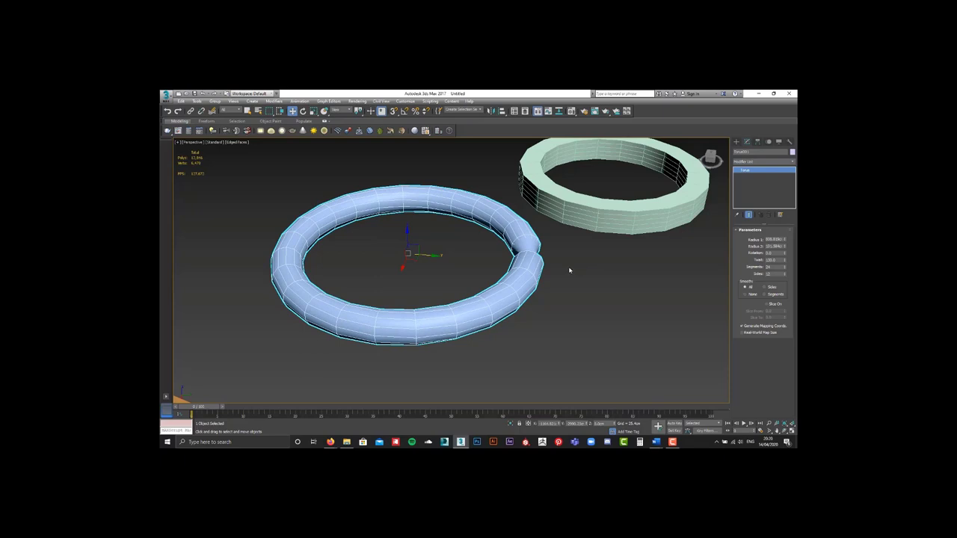
pyautogui.keyDown('alt'); pyautogui.moveTo(569, 267); pyautogui.dragTo(530, 277, button='middle'); pyautogui.keyUp('alt')
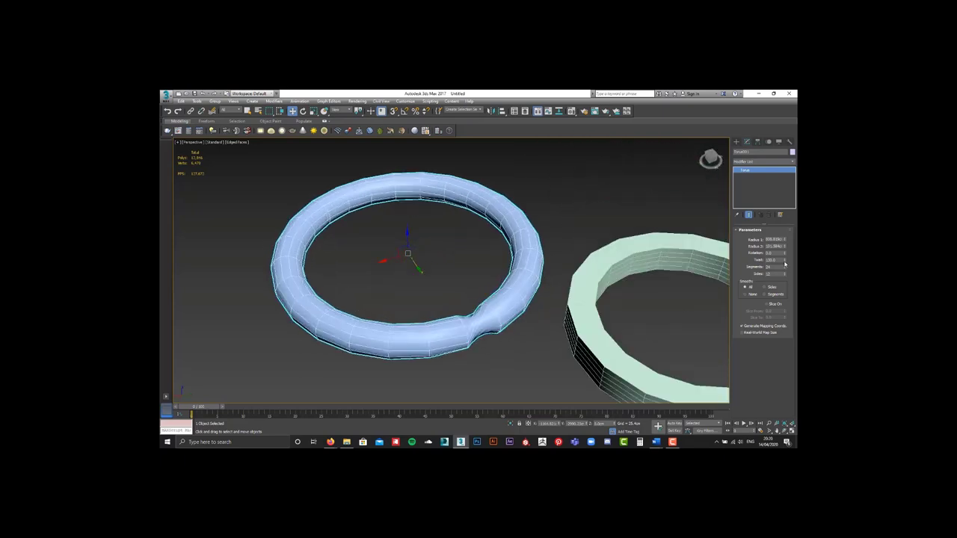
pyautogui.moveTo(784, 263)
pyautogui.mouseDown()
pyautogui.moveTo(777, 244)
pyautogui.moveTo(787, 261)
pyautogui.mouseUp()
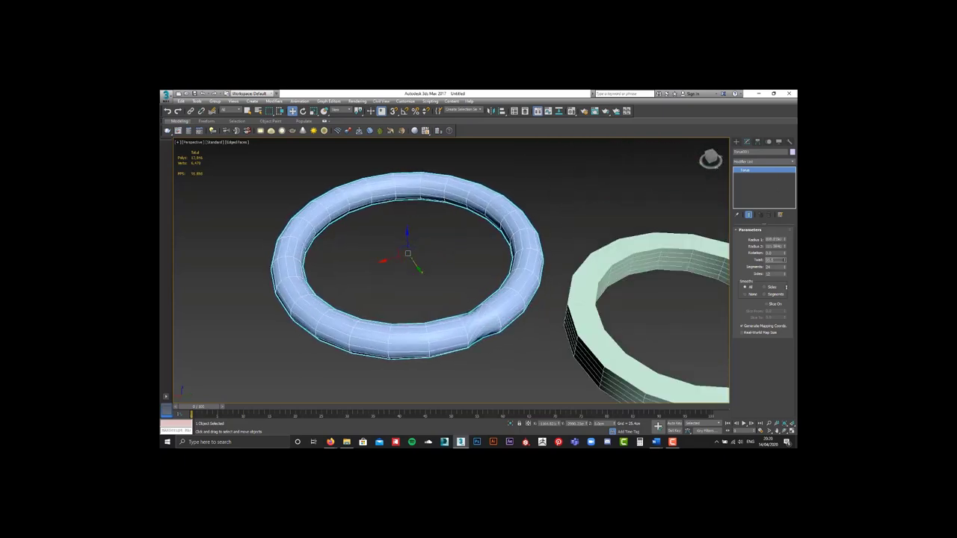
pyautogui.rightClick(788, 261)
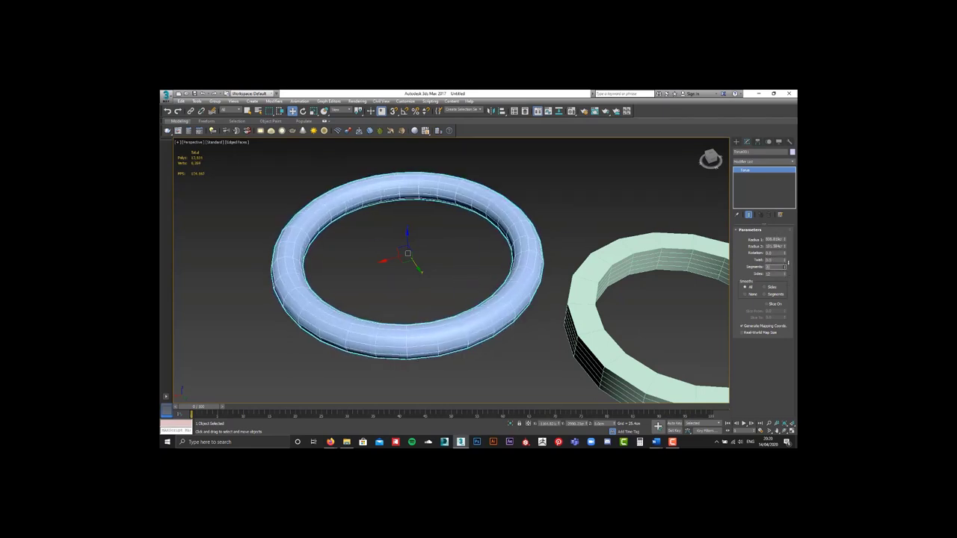
# Reduce the torus to about 12 segments, adjust its sides, and set Smooth to Sides
pyautogui.moveTo(788, 265); pyautogui.dragTo(782, 308)
pyautogui.moveTo(787, 275); pyautogui.dragTo(787, 273)
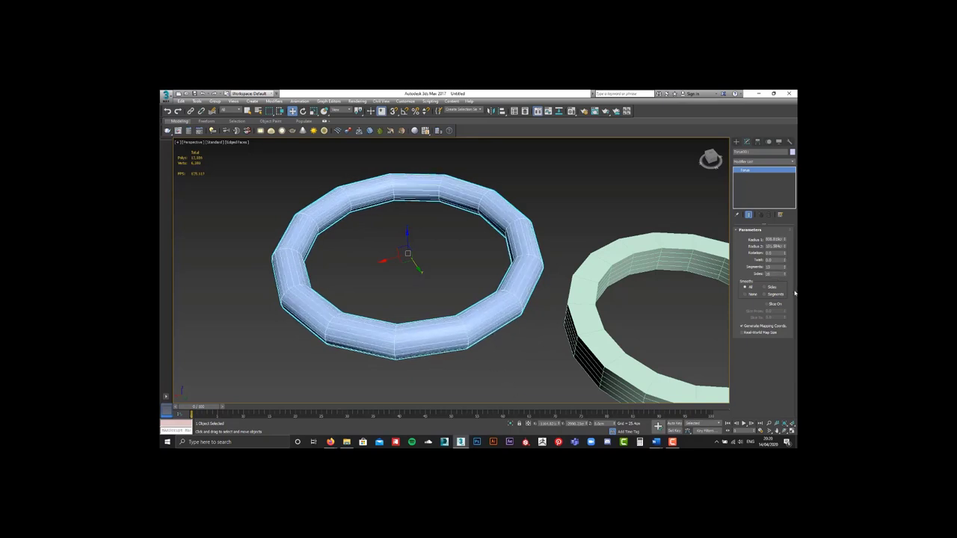
pyautogui.moveTo(784, 273); pyautogui.dragTo(784, 275)
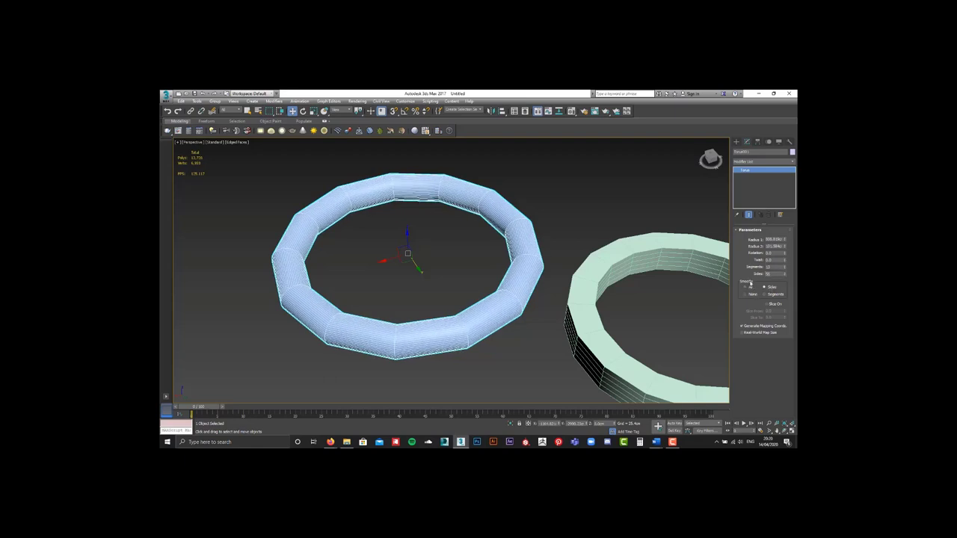
pyautogui.click(752, 295)
pyautogui.press('F4')
pyautogui.click(772, 288)
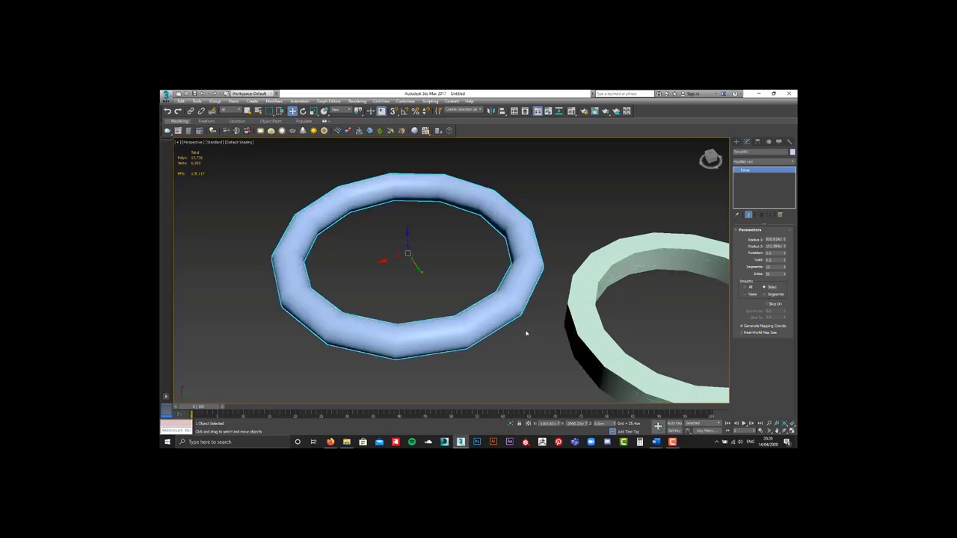
# Compare the torus's None, All and Segments smoothing modes, settling on All with edges shown
pyautogui.scroll(3, 459, 331)
pyautogui.scroll(3, 459, 297)
pyautogui.scroll(1, 460, 297)
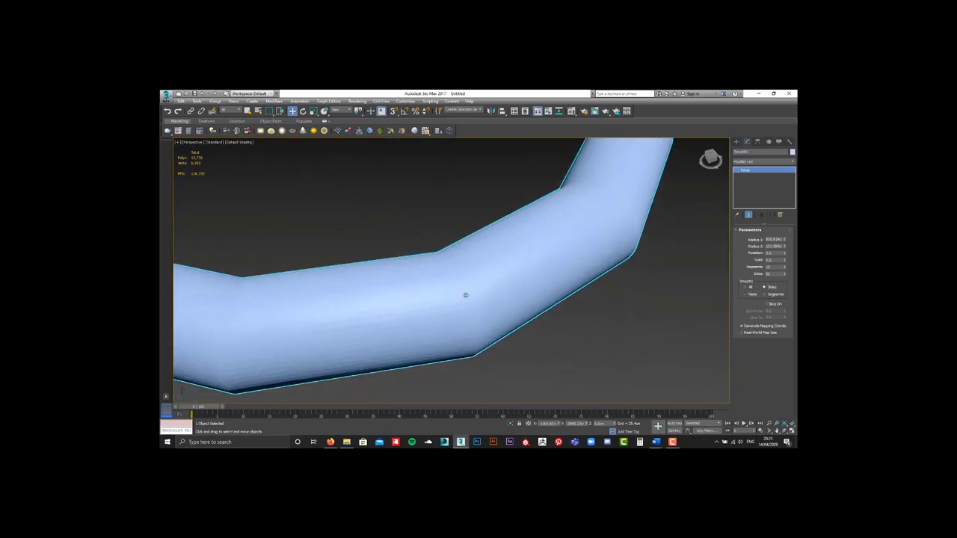
pyautogui.click(776, 289)
pyautogui.click(753, 295)
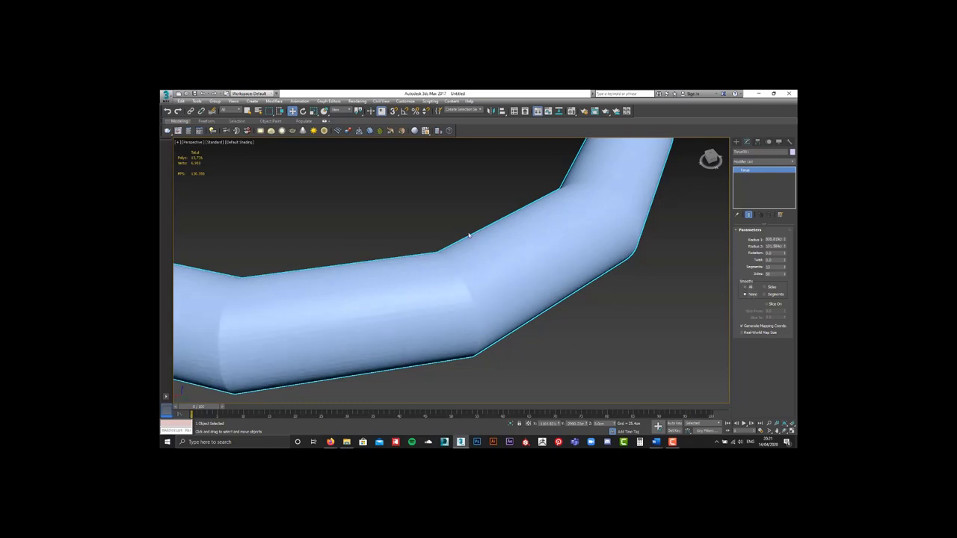
pyautogui.press('F4')
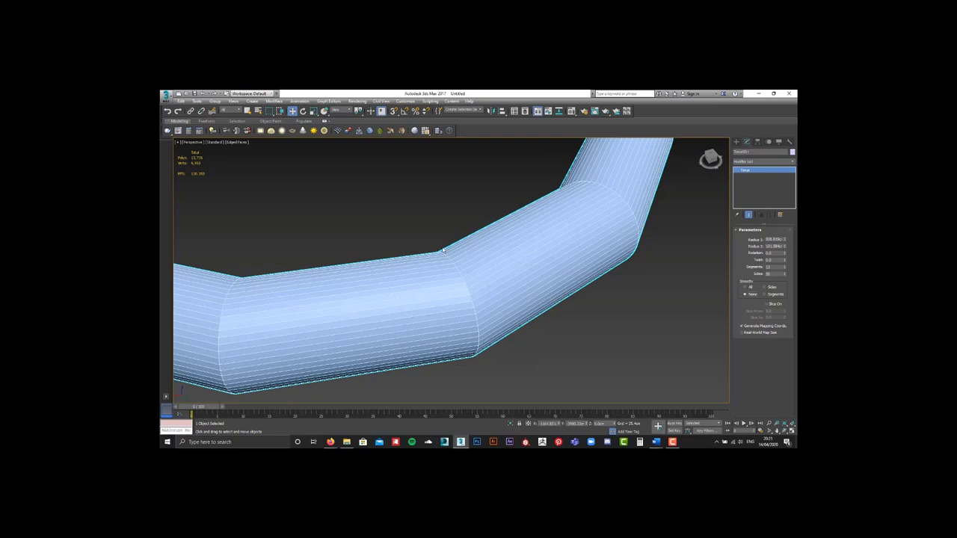
pyautogui.click(745, 287)
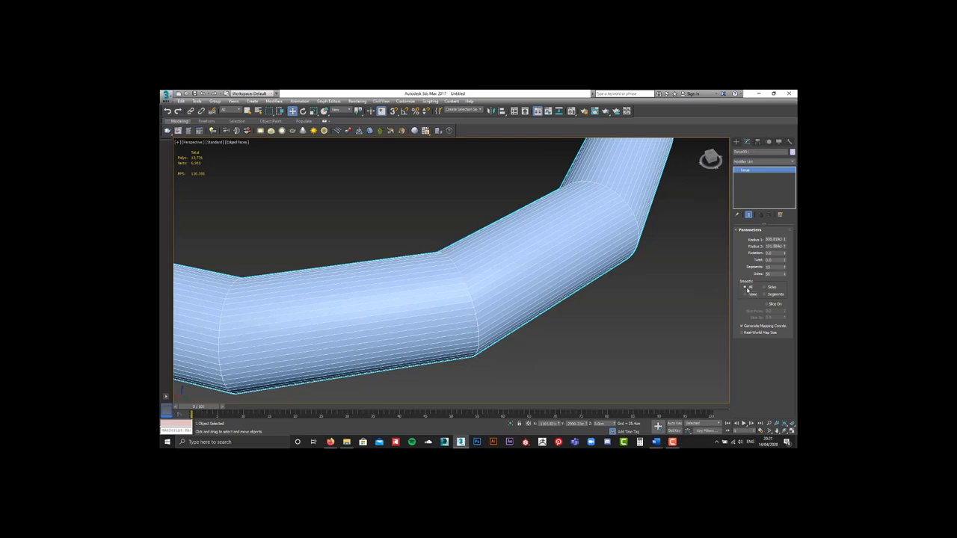
pyautogui.press('F4')
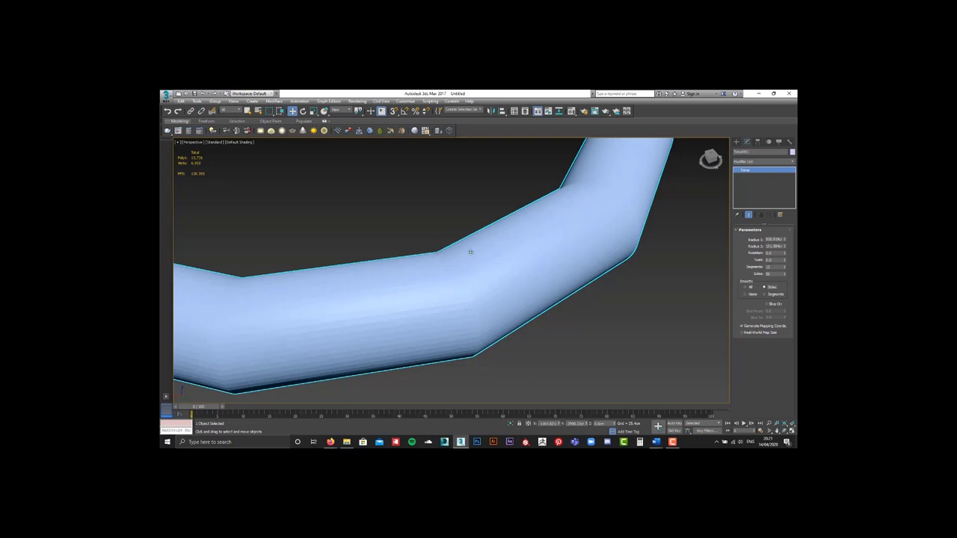
pyautogui.click(775, 294)
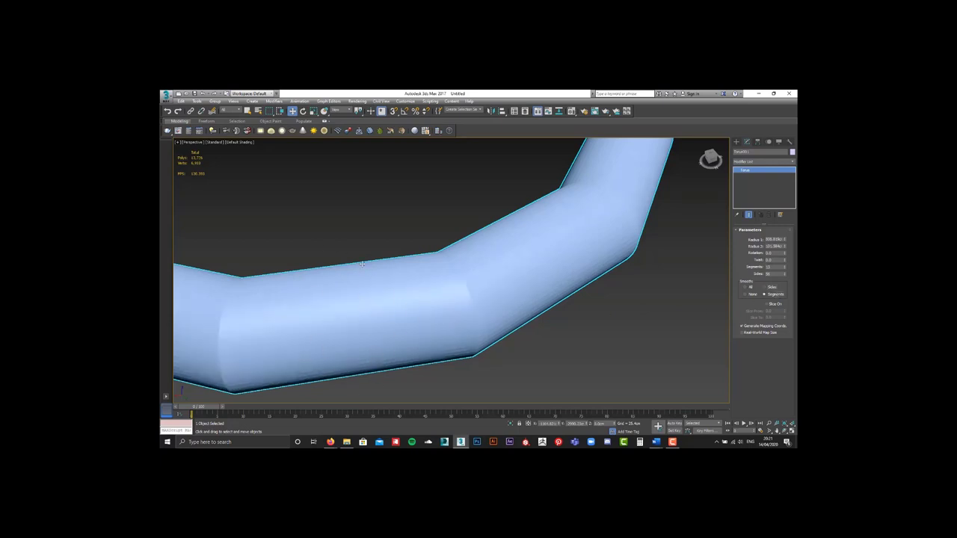
pyautogui.click(750, 288)
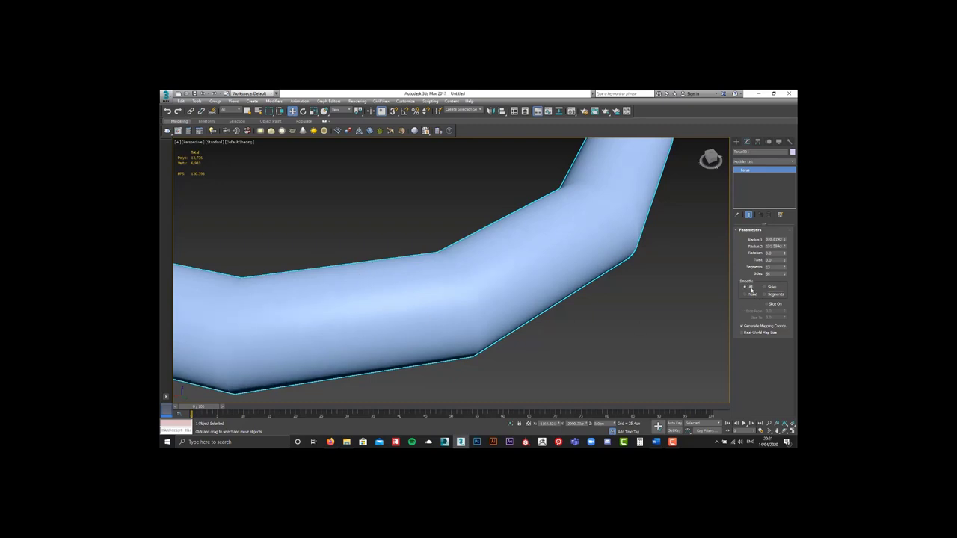
pyautogui.press('F4')
# Enable Slice On and drag Slice From to cut a gap into the torus ring
pyautogui.hotkey('shift', 'z')
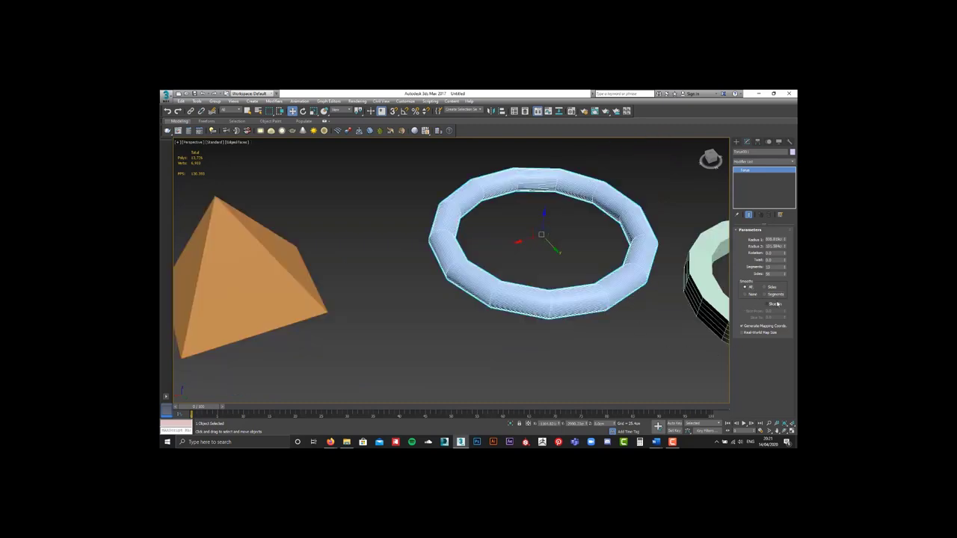
pyautogui.click(770, 304)
pyautogui.moveTo(784, 311)
pyautogui.mouseDown()
pyautogui.moveTo(780, 263)
pyautogui.moveTo(785, 314)
pyautogui.moveTo(567, 311)
pyautogui.mouseUp()
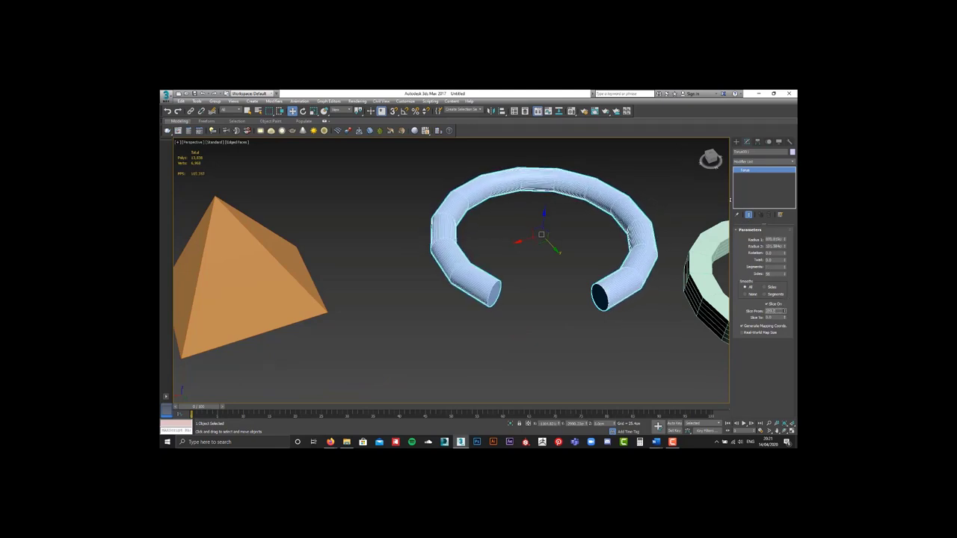
pyautogui.scroll(-5, 564, 315)
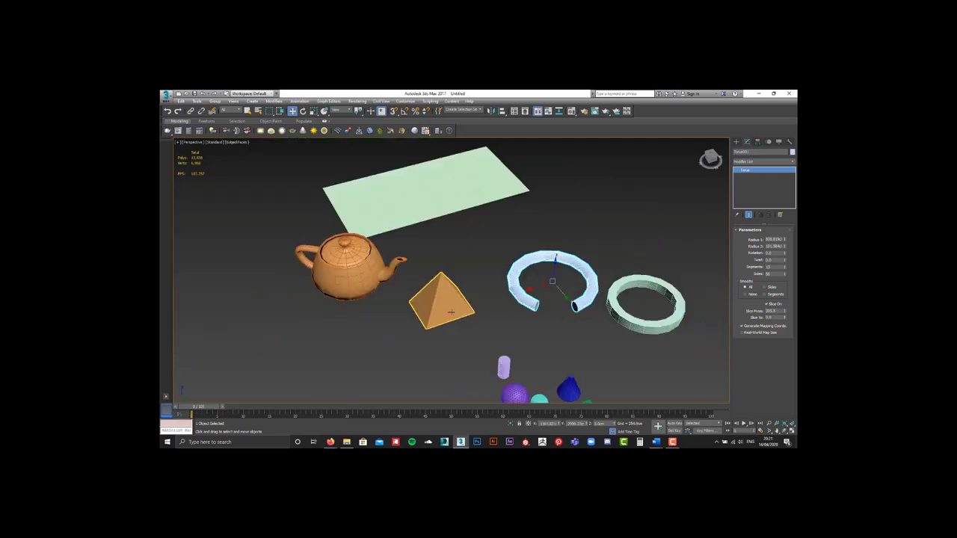
# Select the teapot and increase its radius to make it larger
pyautogui.click(356, 273)
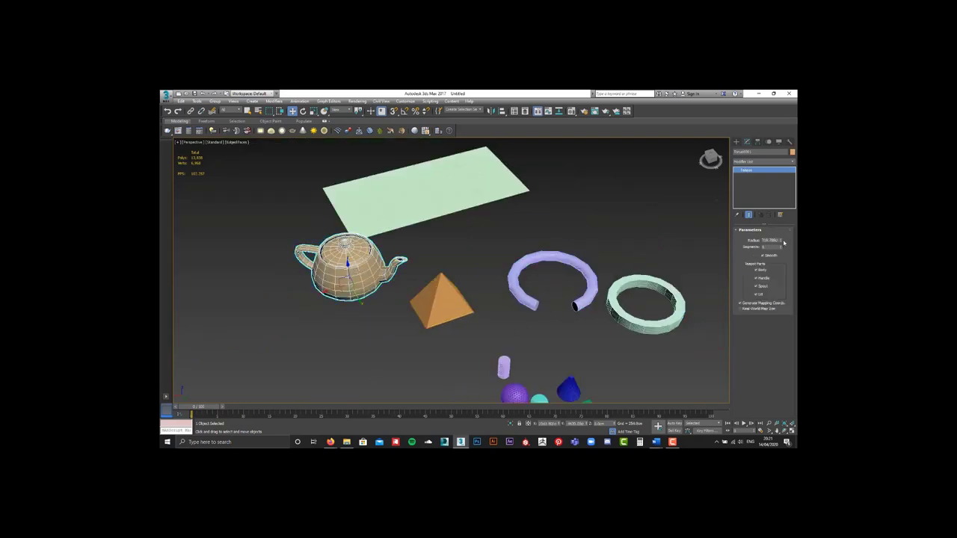
pyautogui.moveTo(782, 241)
pyautogui.mouseDown()
pyautogui.moveTo(777, 224)
pyautogui.moveTo(782, 253)
pyautogui.moveTo(781, 239)
pyautogui.moveTo(774, 256)
pyautogui.mouseUp()
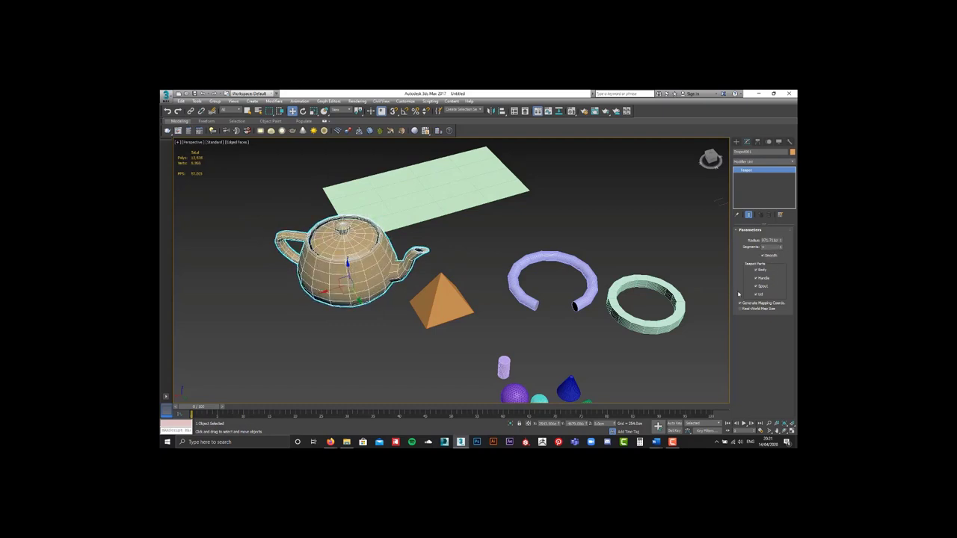
pyautogui.keyDown('alt'); pyautogui.moveTo(318, 269); pyautogui.dragTo(475, 281, button='middle'); pyautogui.keyUp('alt')
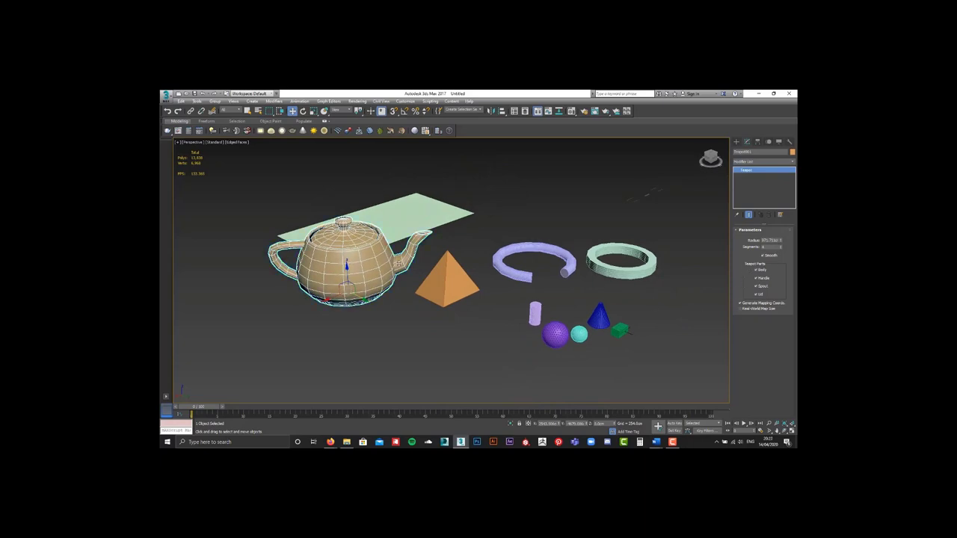
pyautogui.press('z')
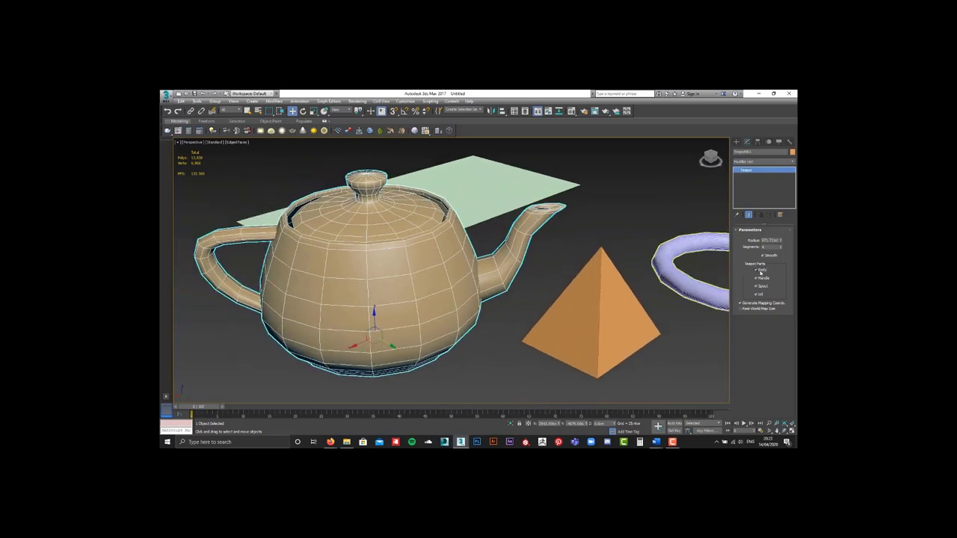
# Toggle the teapot's body and handle parts off and on
pyautogui.click(760, 274)
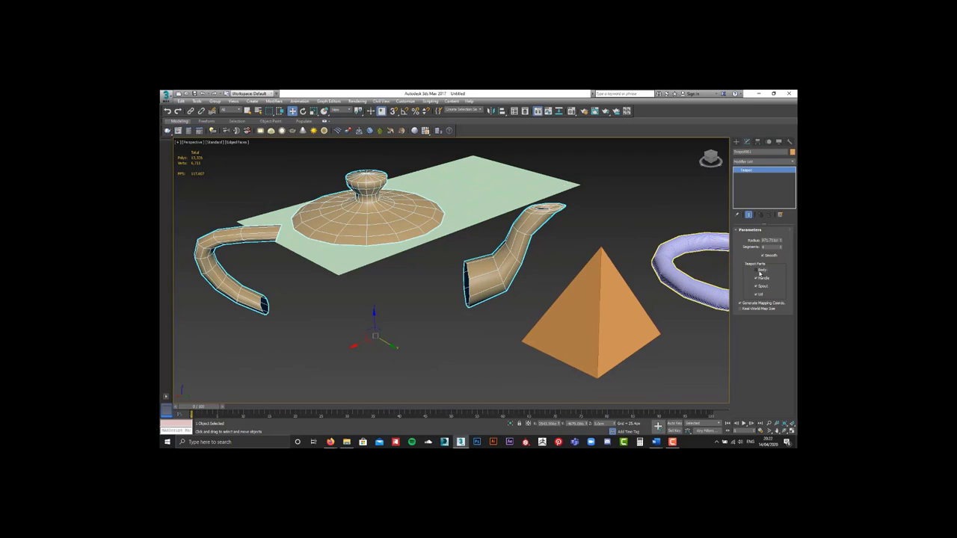
pyautogui.click(760, 274)
pyautogui.click(760, 273)
pyautogui.click(760, 273)
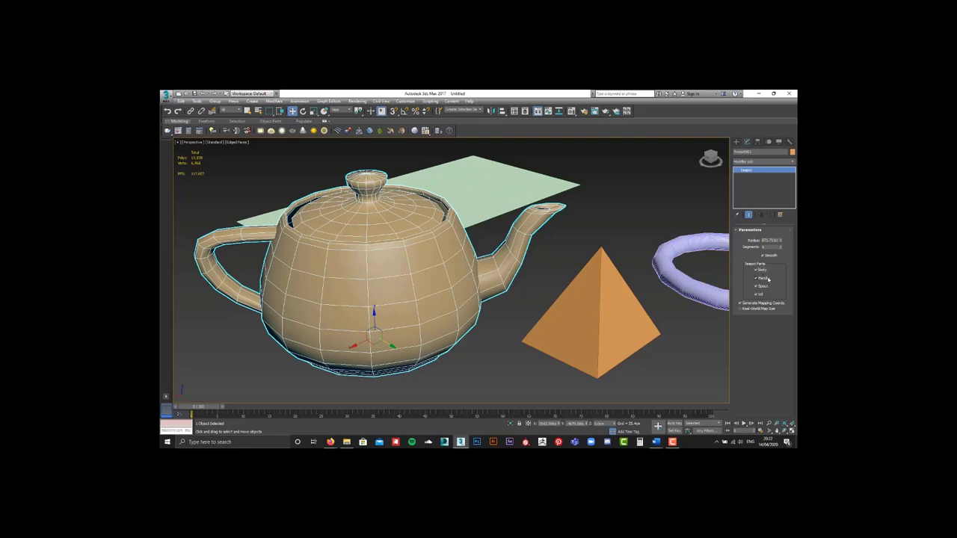
pyautogui.click(767, 282)
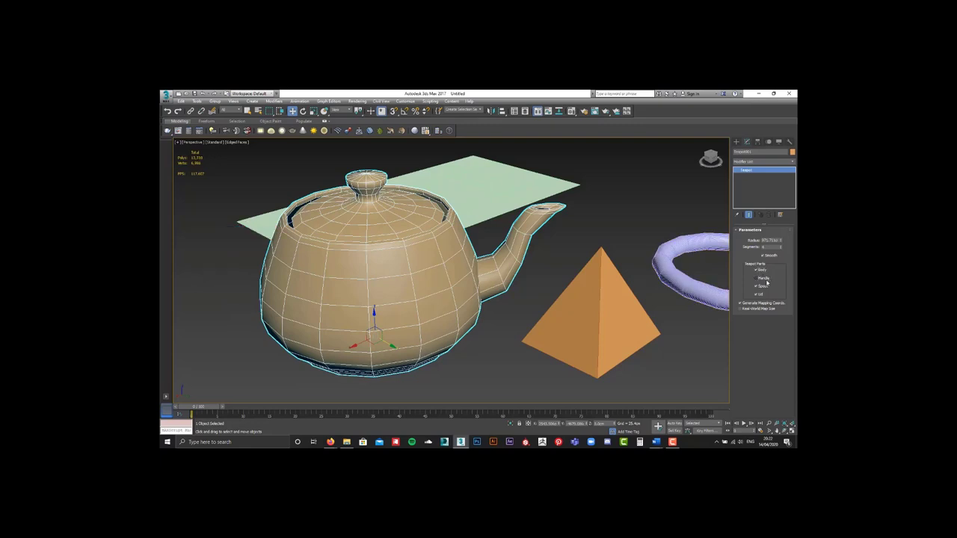
pyautogui.click(766, 282)
pyautogui.click(767, 282)
pyautogui.click(766, 282)
pyautogui.click(766, 282)
# Toggle the spout and lid off and on, leaving spout, lid and handle all enabled
pyautogui.click(767, 287)
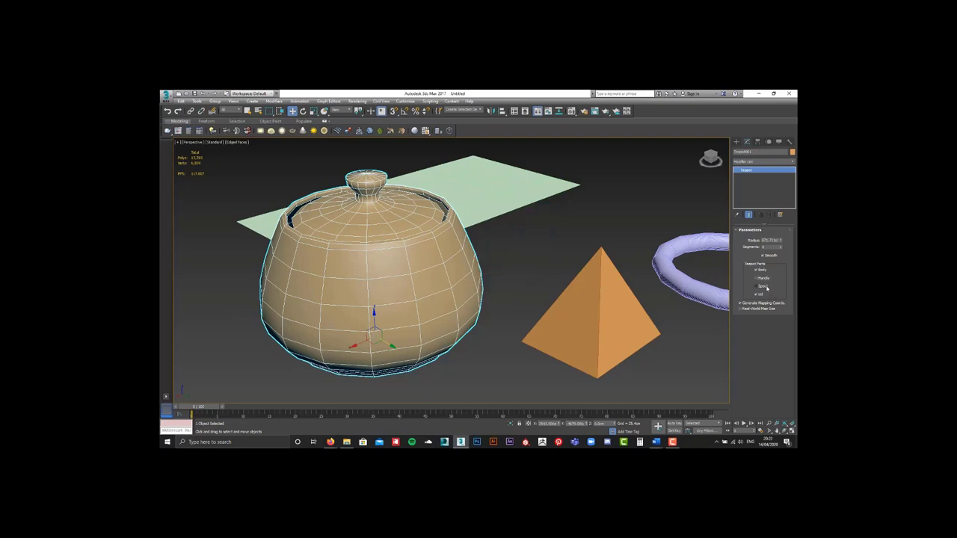
pyautogui.click(767, 287)
pyautogui.click(767, 287)
pyautogui.click(766, 287)
pyautogui.click(766, 287)
pyautogui.click(767, 287)
pyautogui.click(761, 296)
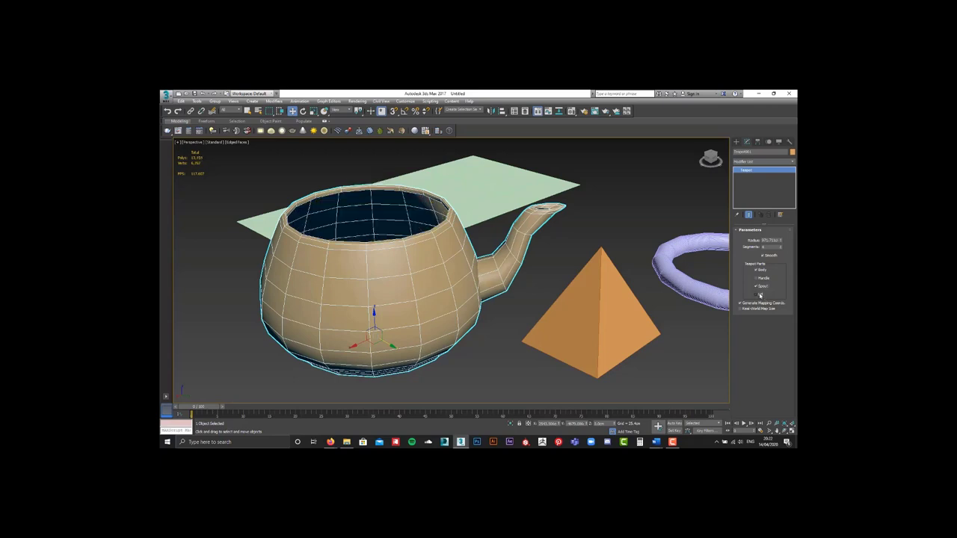
pyautogui.click(760, 295)
pyautogui.click(761, 295)
pyautogui.click(761, 295)
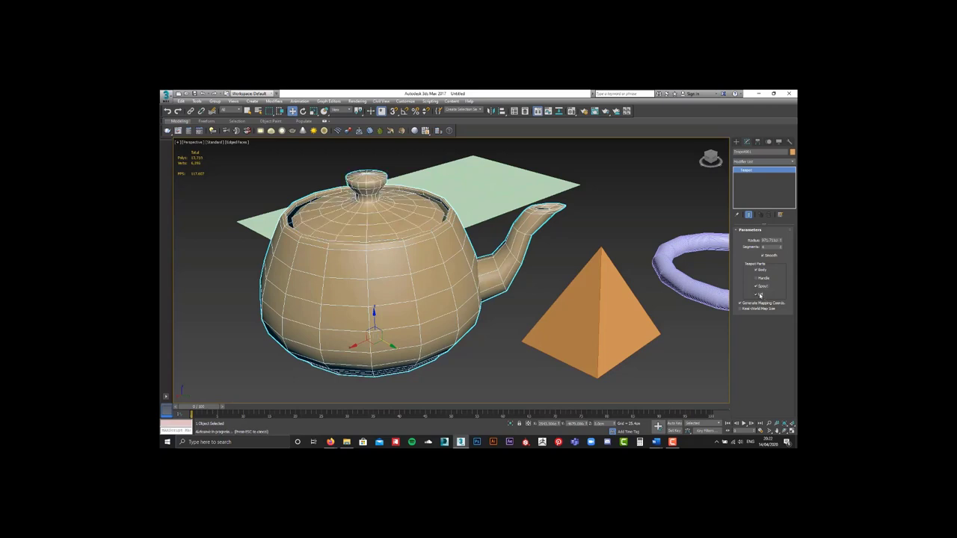
pyautogui.click(760, 296)
pyautogui.click(761, 295)
pyautogui.click(761, 279)
# Move the teapot right and up in the scene
pyautogui.scroll(-5, 383, 348)
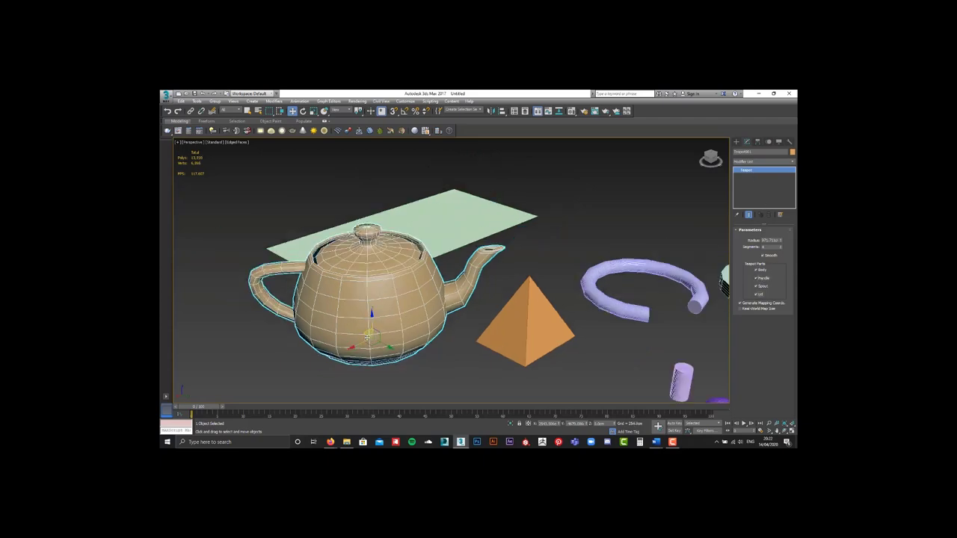
pyautogui.keyDown('alt'); pyautogui.moveTo(378, 336); pyautogui.dragTo(497, 332, button='middle'); pyautogui.keyUp('alt')
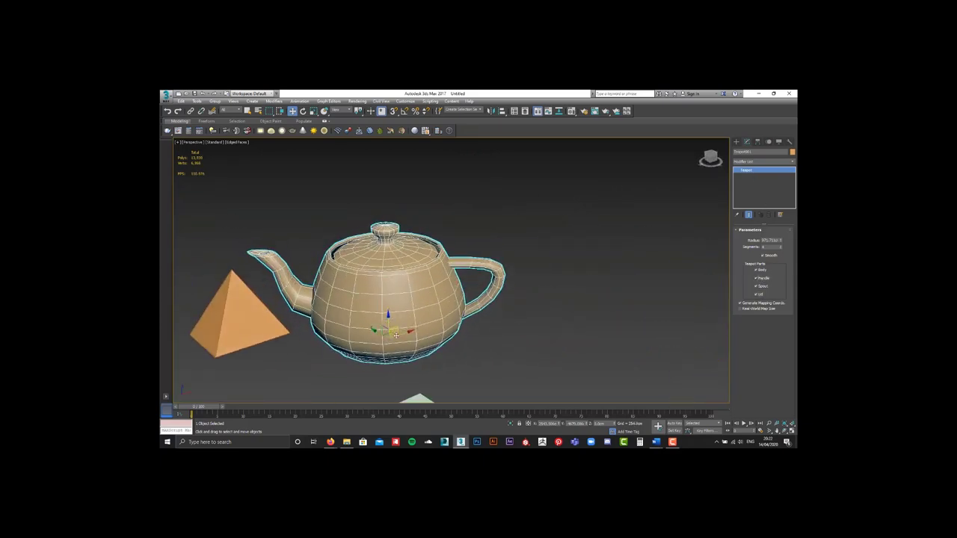
pyautogui.moveTo(387, 331); pyautogui.dragTo(505, 331)
pyautogui.scroll(-3, 493, 338)
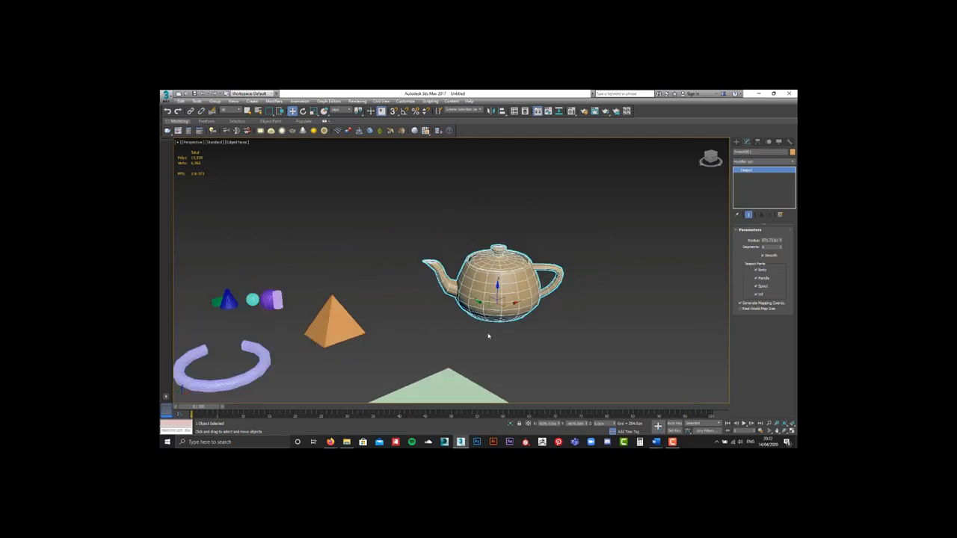
pyautogui.scroll(-3, 486, 329)
# Lengthen the plane, add length segments, adjust its render scale and density, then select the teapot
pyautogui.click(435, 279)
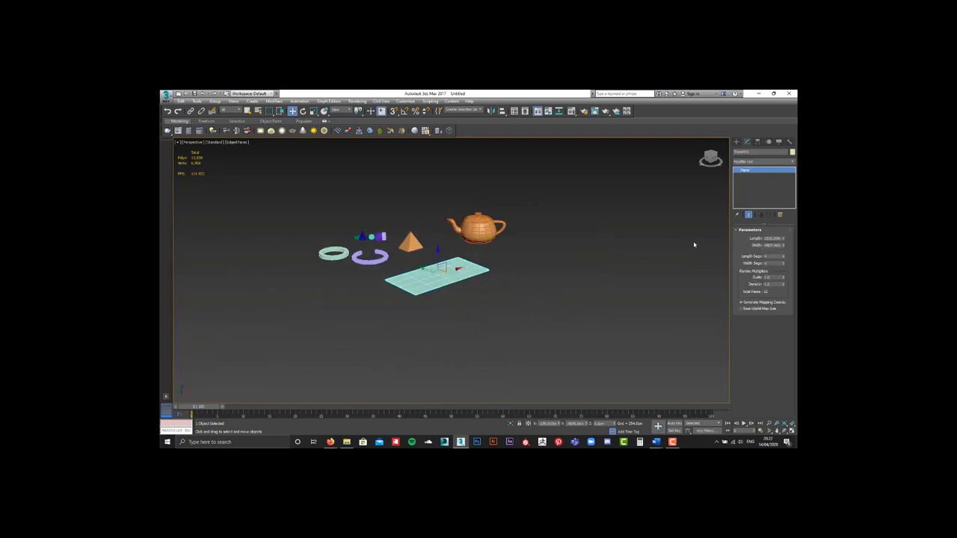
pyautogui.press('z')
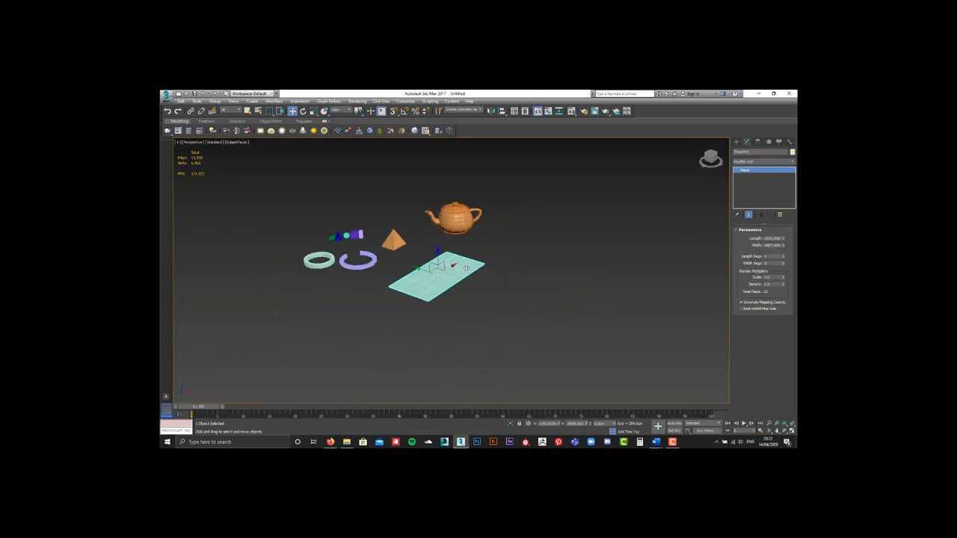
pyautogui.moveTo(782, 239)
pyautogui.mouseDown()
pyautogui.moveTo(786, 225)
pyautogui.moveTo(783, 259)
pyautogui.mouseUp()
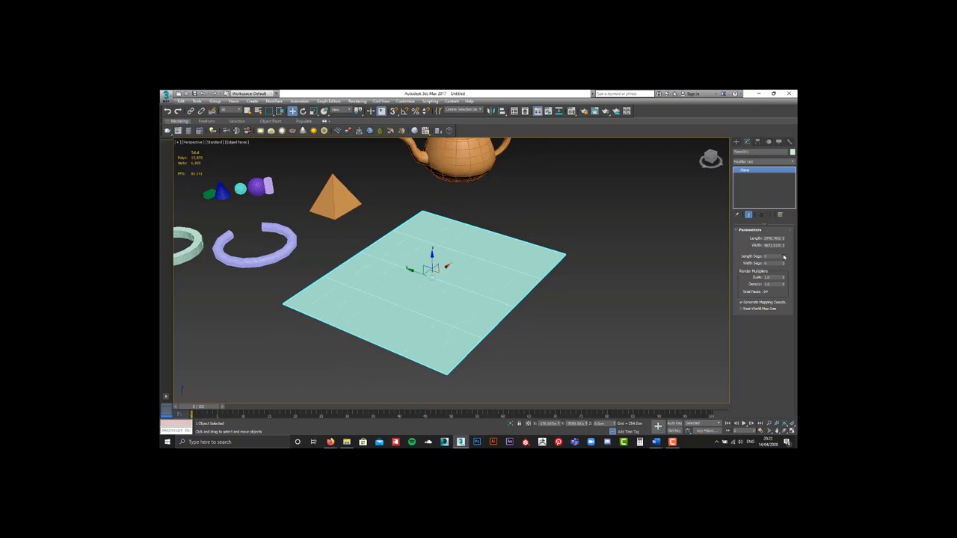
pyautogui.moveTo(784, 257); pyautogui.dragTo(783, 244)
pyautogui.click(783, 287)
pyautogui.click(784, 278)
pyautogui.click(784, 278)
pyautogui.keyDown('alt'); pyautogui.moveTo(554, 284); pyautogui.dragTo(552, 282, button='middle'); pyautogui.keyUp('alt')
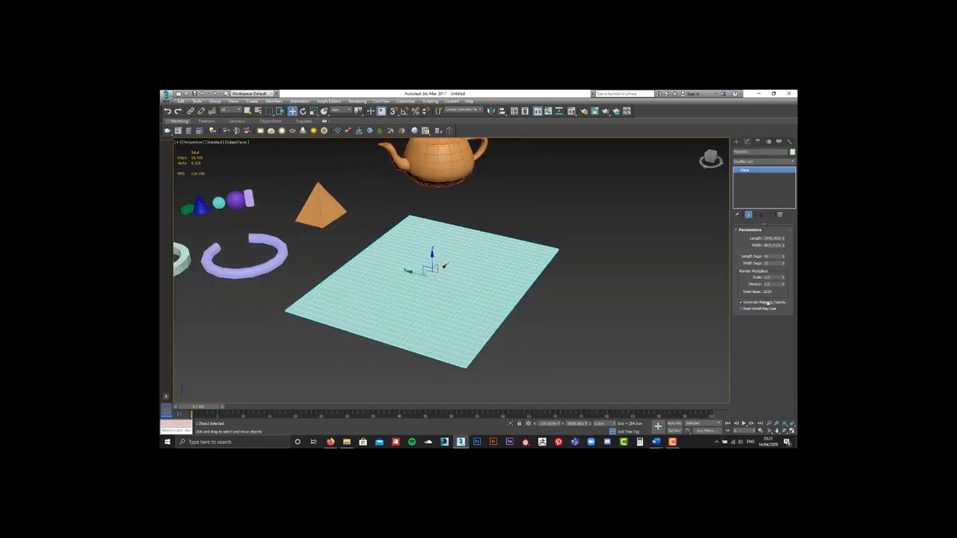
pyautogui.click(605, 203)
# Create a second teapot to the right of the first one
pyautogui.click(432, 159)
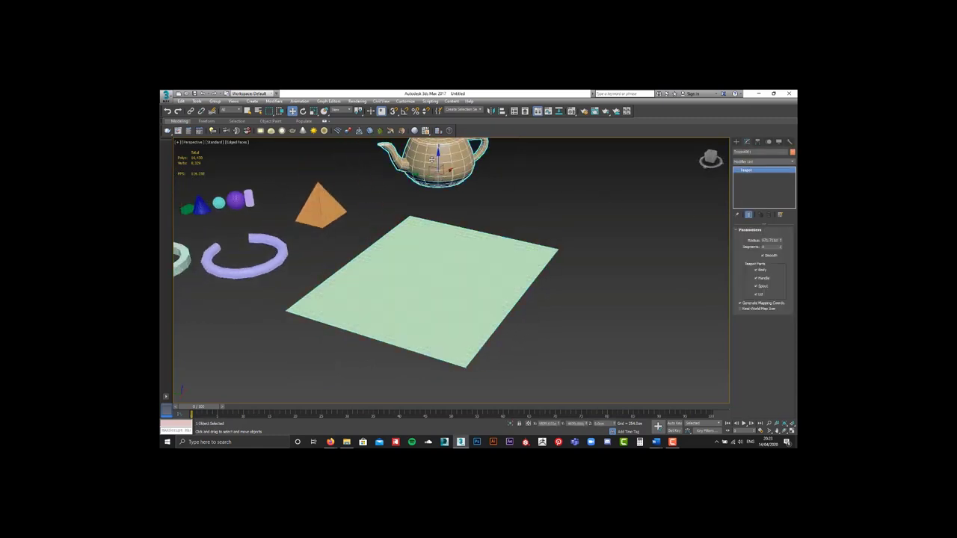
pyautogui.press('z')
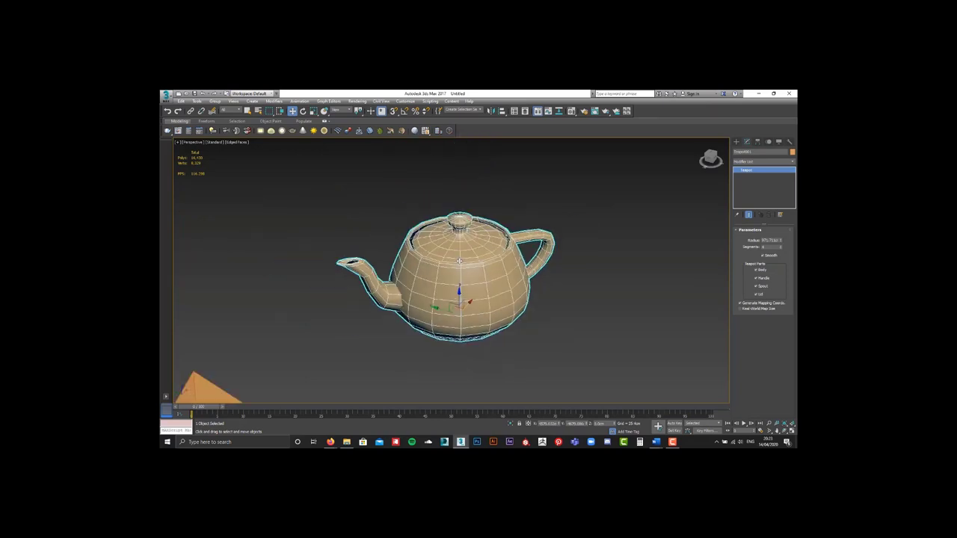
pyautogui.scroll(-3, 432, 160)
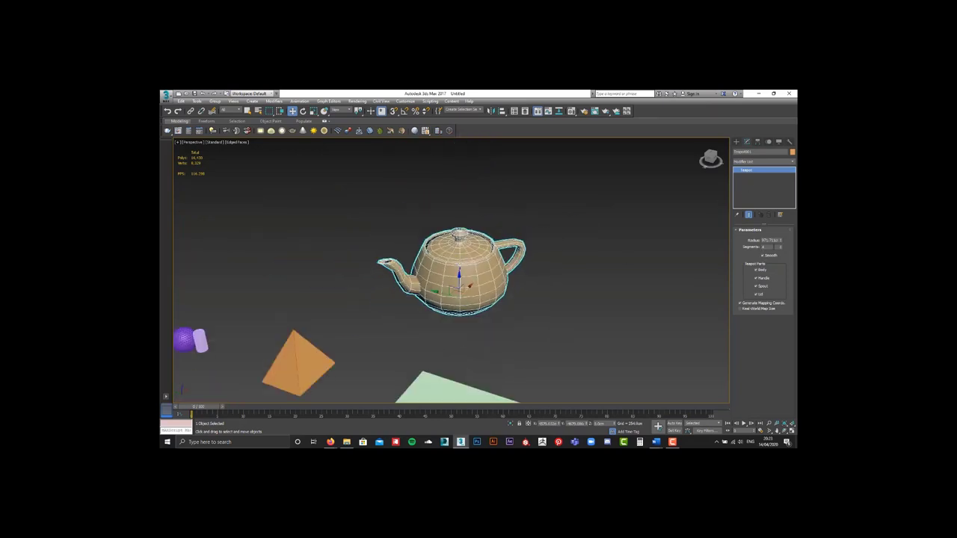
pyautogui.keyDown('alt'); pyautogui.moveTo(467, 278); pyautogui.dragTo(508, 276, button='middle'); pyautogui.keyUp('alt')
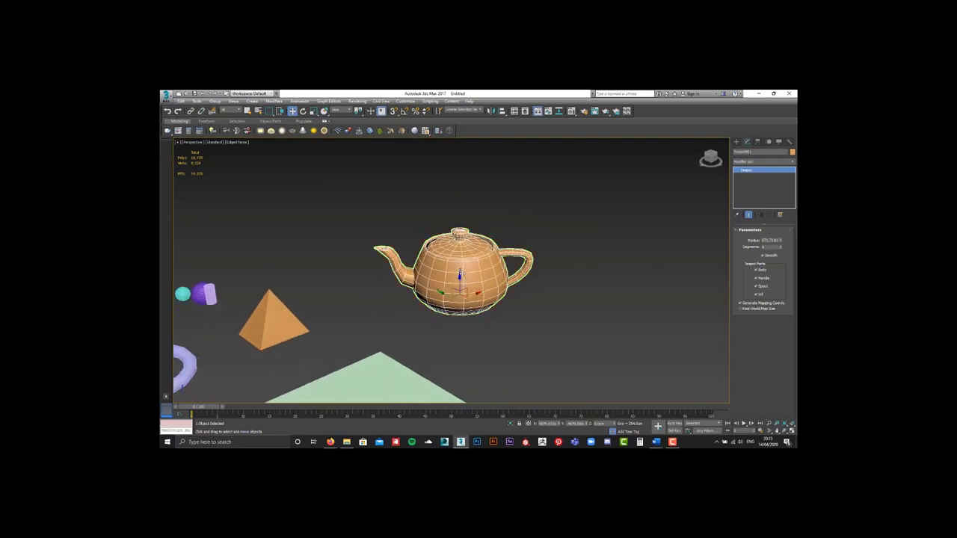
pyautogui.click(736, 142)
pyautogui.click(749, 210)
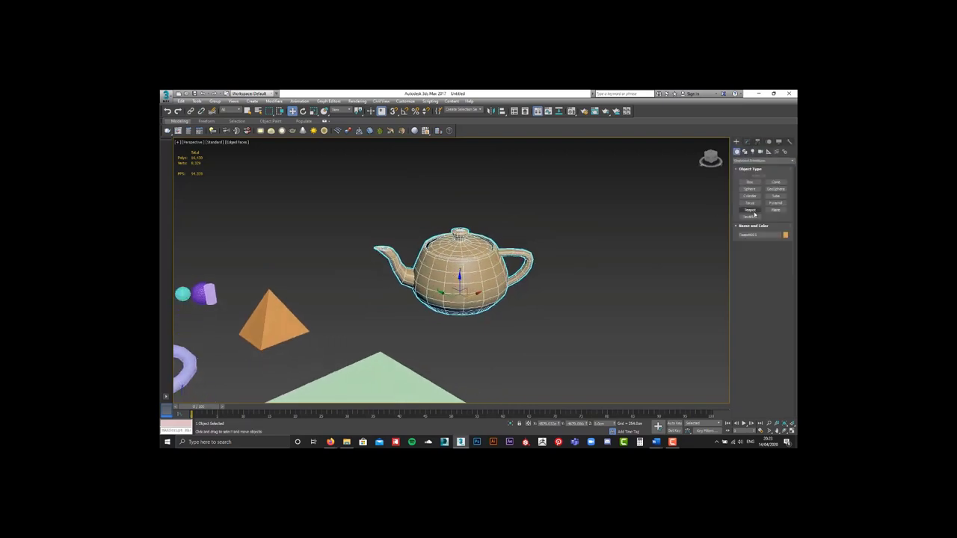
pyautogui.moveTo(579, 287); pyautogui.dragTo(605, 272)
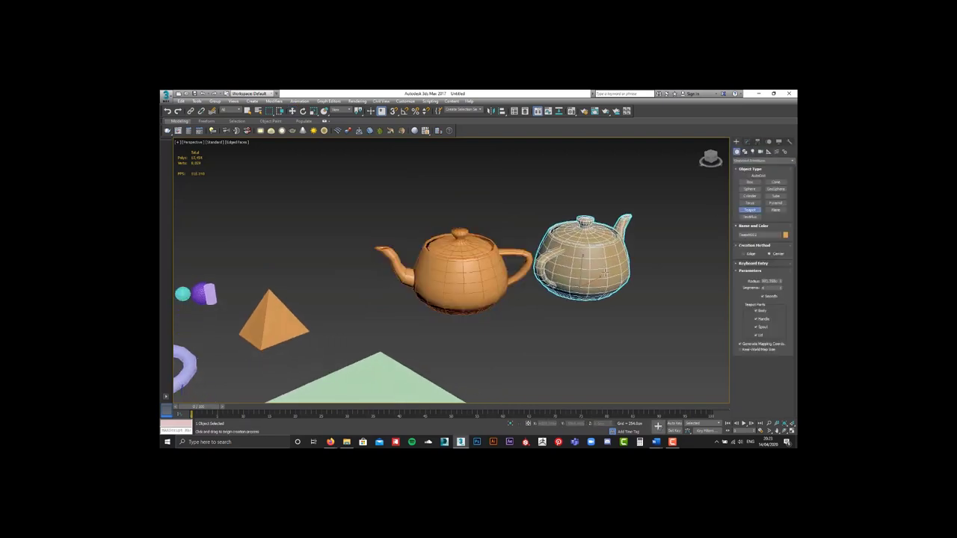
pyautogui.rightClick(604, 273)
pyautogui.rightClick(542, 152)
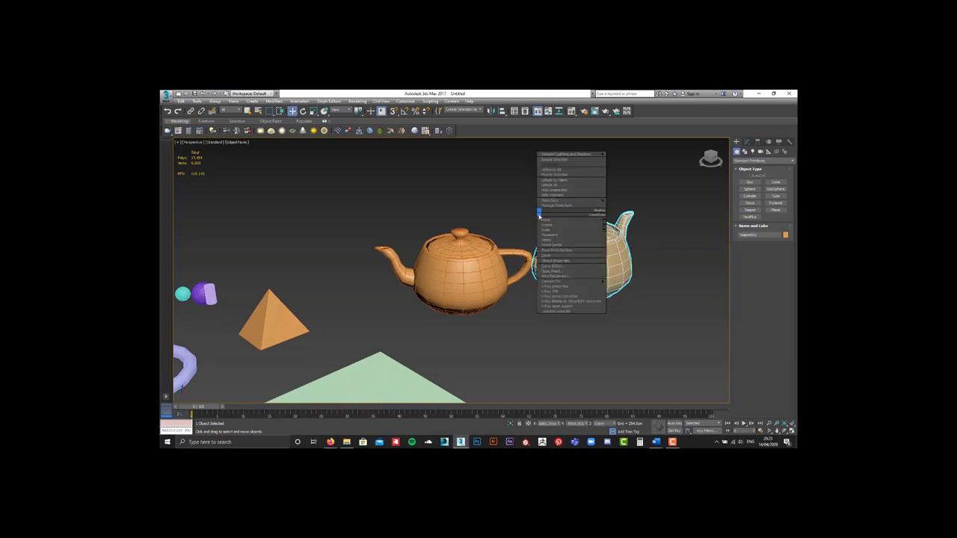
pyautogui.click(557, 157)
# Turn off the left teapot's lid, then select both teapots together
pyautogui.click(485, 247)
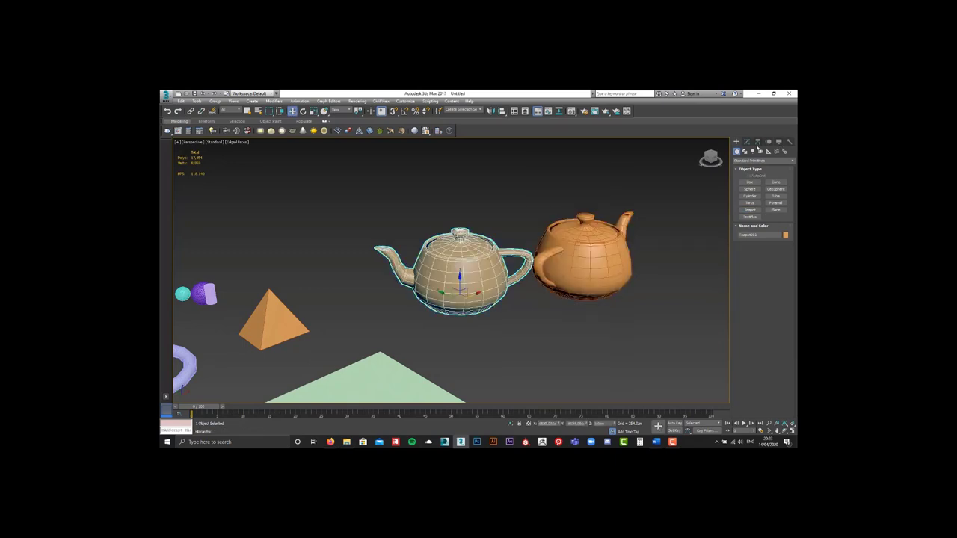
pyautogui.click(747, 142)
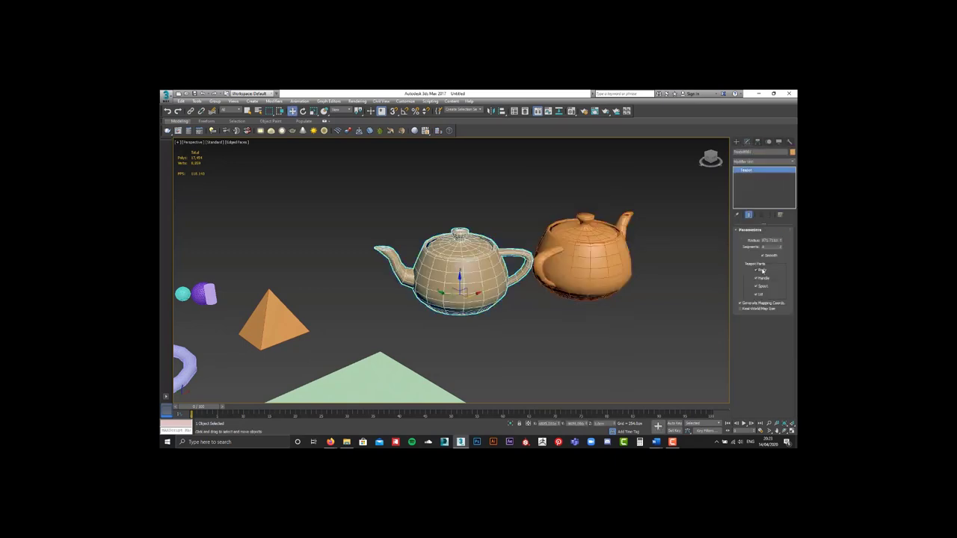
pyautogui.click(759, 294)
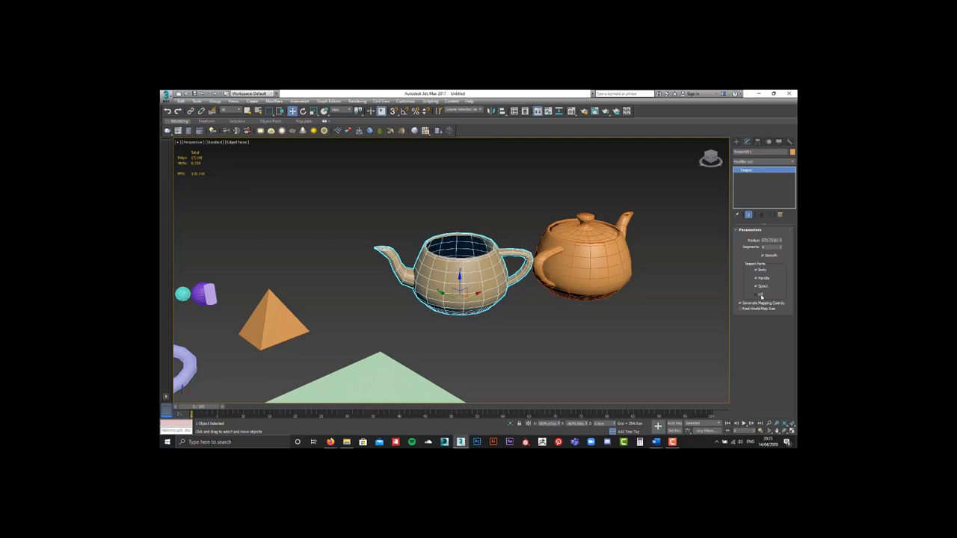
pyautogui.click(613, 258)
pyautogui.moveTo(441, 199); pyautogui.dragTo(668, 322)
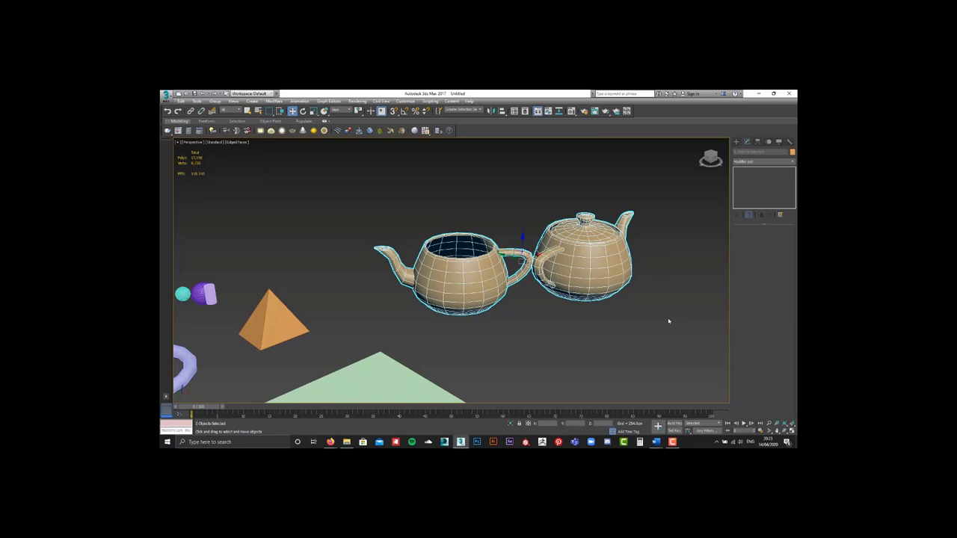
# Use Hide Unselected so only the two selected teapots stay visible
pyautogui.rightClick(508, 232)
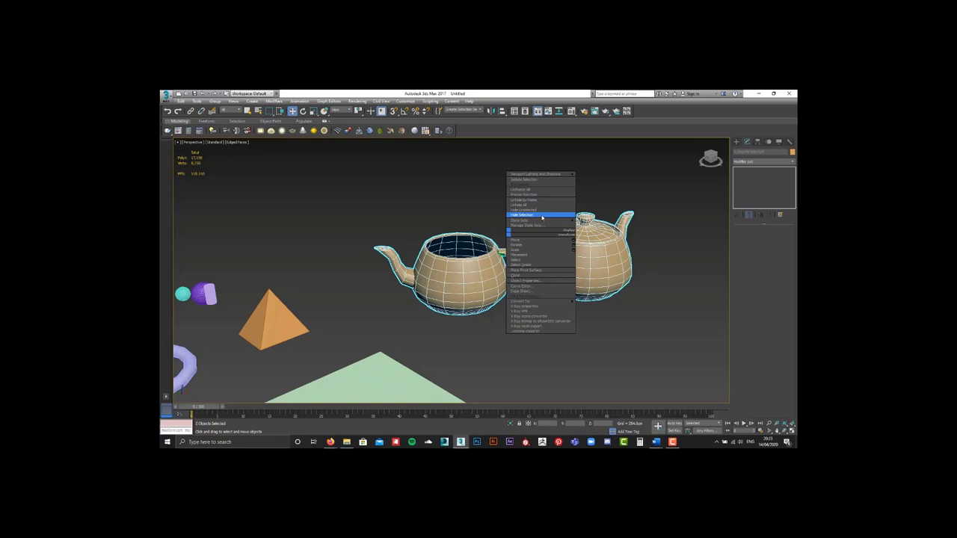
pyautogui.click(542, 217)
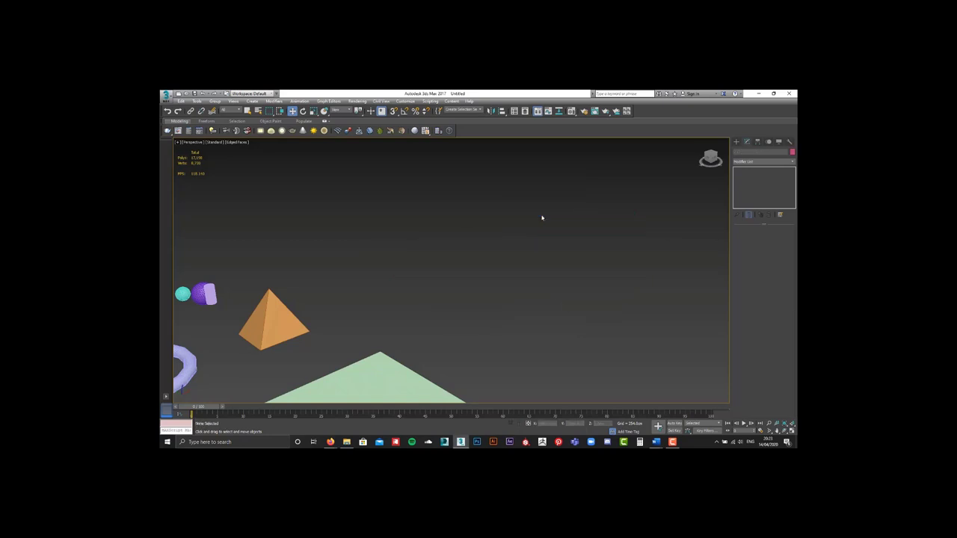
pyautogui.hotkey('ctrl', 'z')
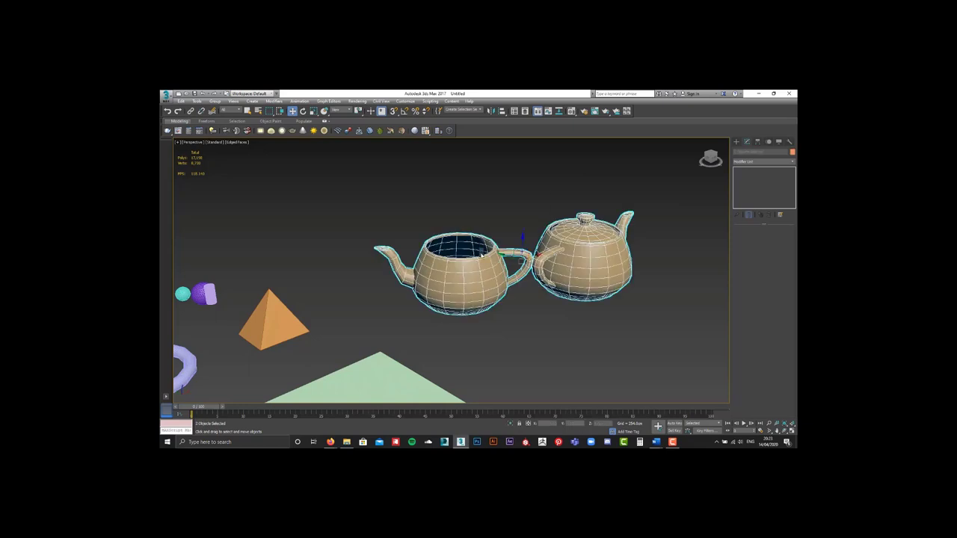
pyautogui.rightClick(481, 254)
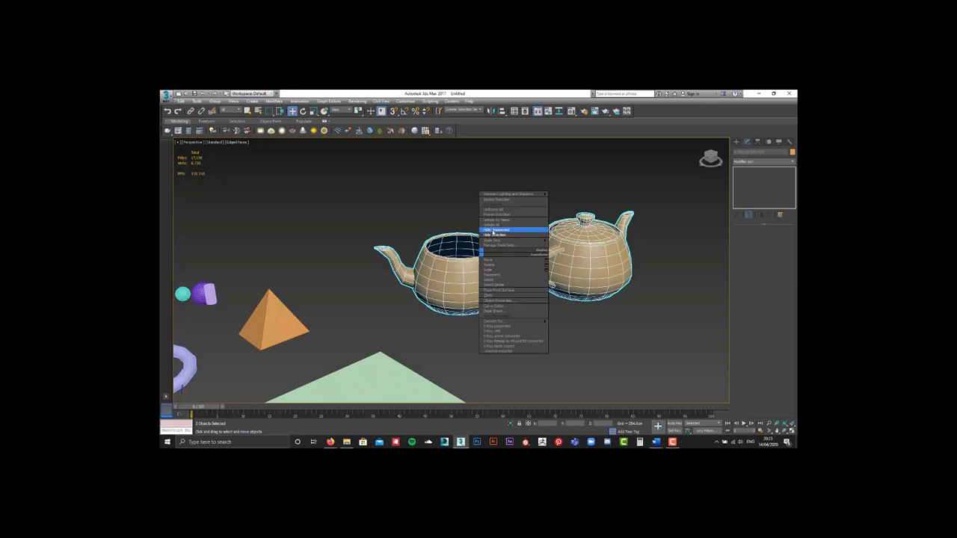
pyautogui.click(497, 230)
# View both teapots straight on from the front, shaded, with the grid hidden
pyautogui.scroll(-5, 508, 275)
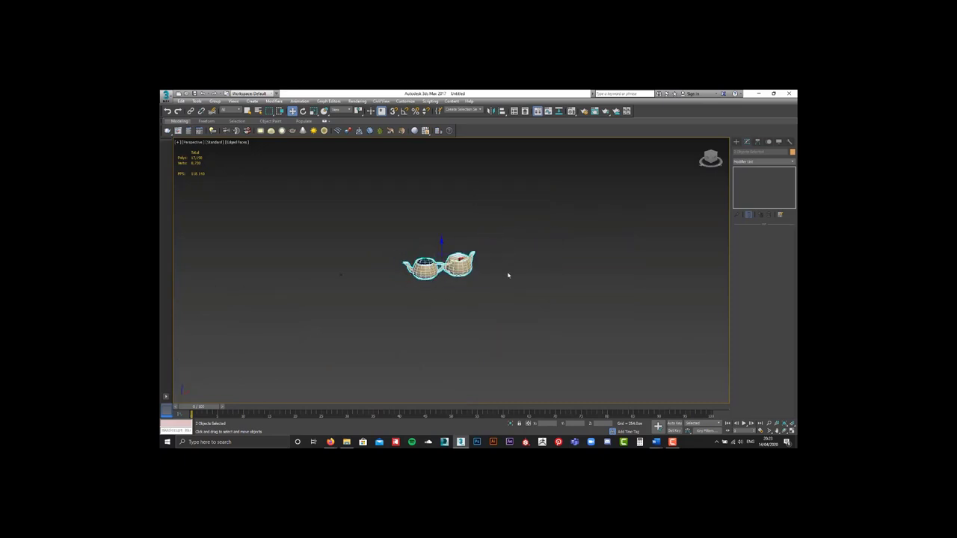
pyautogui.scroll(3, 356, 275)
pyautogui.scroll(2, 391, 278)
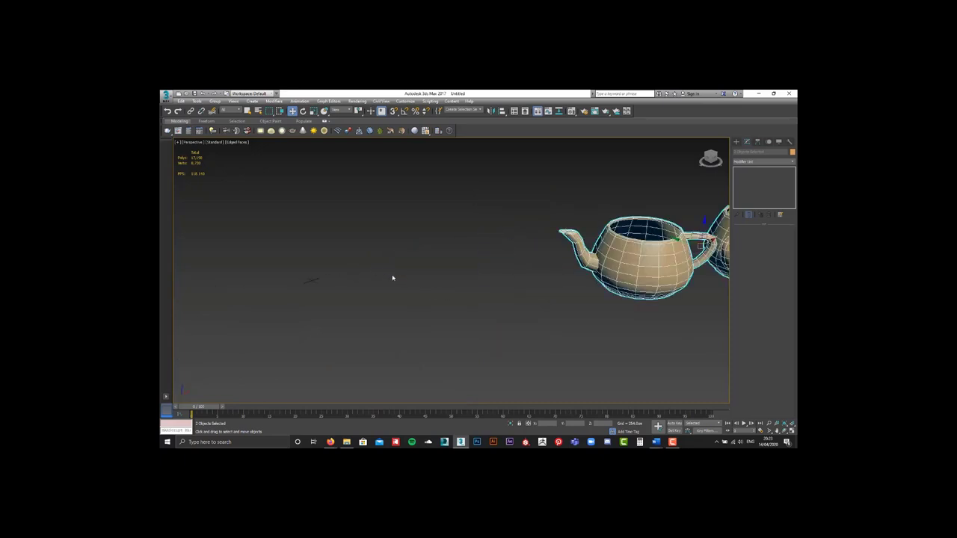
pyautogui.scroll(-3, 380, 280)
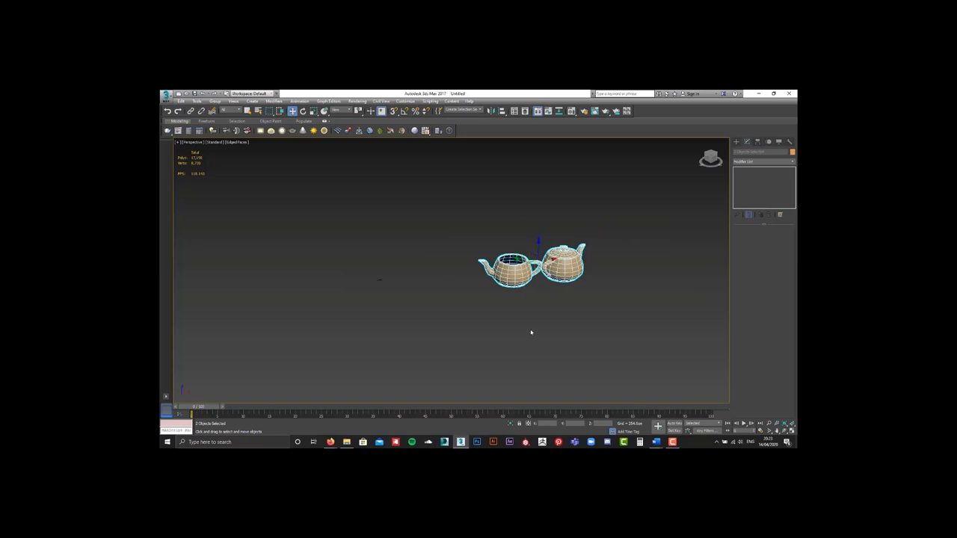
pyautogui.click(549, 224)
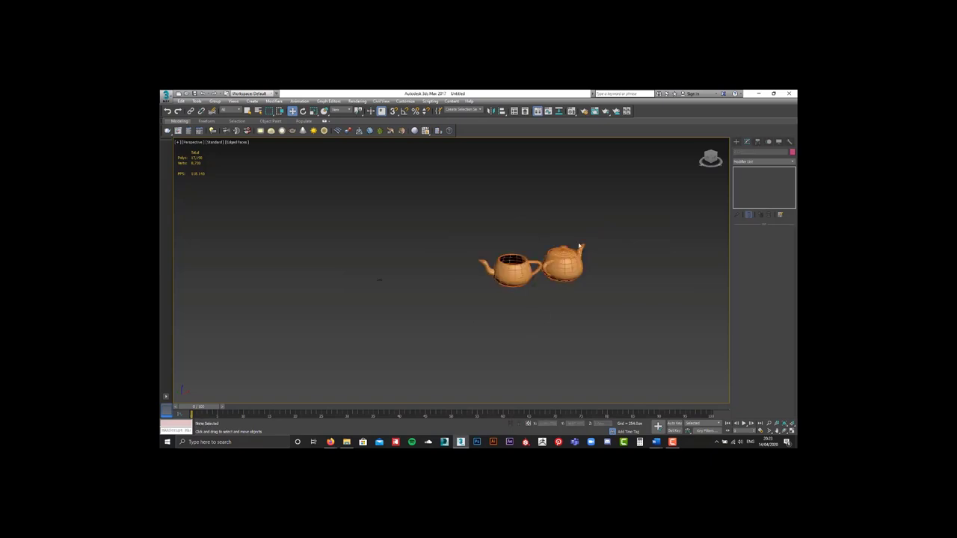
pyautogui.moveTo(549, 224); pyautogui.dragTo(535, 226, button='middle')
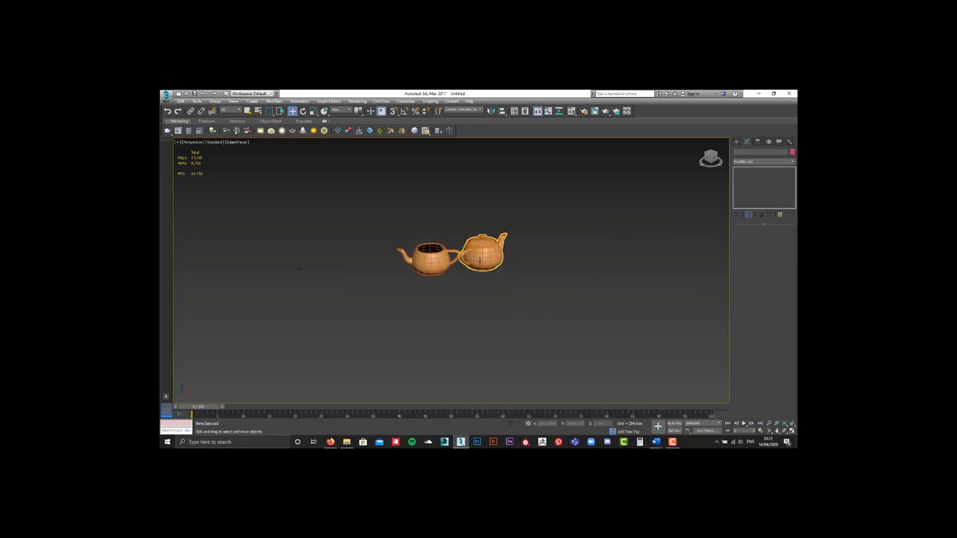
pyautogui.press('f')
pyautogui.press('z')
pyautogui.press('F3')
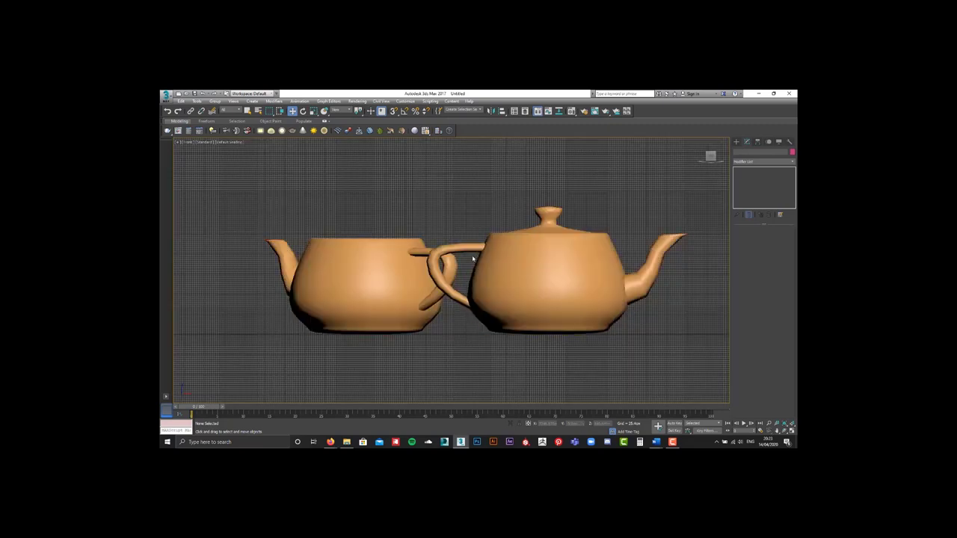
pyautogui.press('g')
# Frame the left teapot, look down from above, then return to a perspective view
pyautogui.click(412, 276)
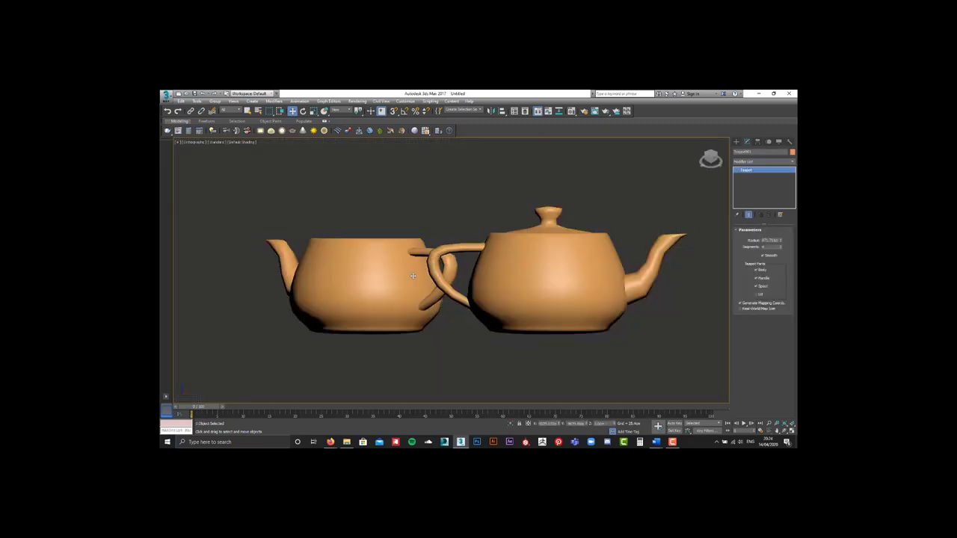
pyautogui.keyDown('alt'); pyautogui.moveTo(380, 277); pyautogui.dragTo(376, 294, button='middle'); pyautogui.keyUp('alt')
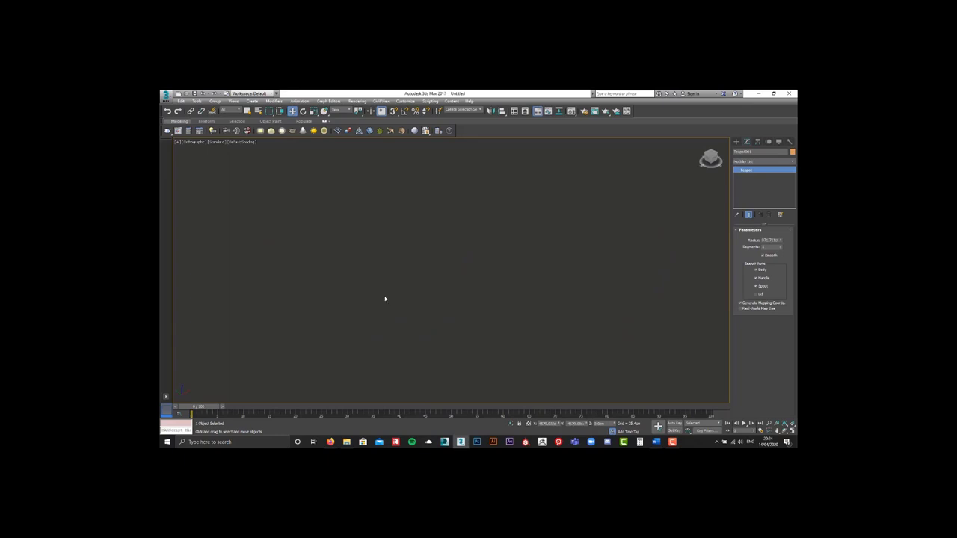
pyautogui.press('f')
pyautogui.press('z')
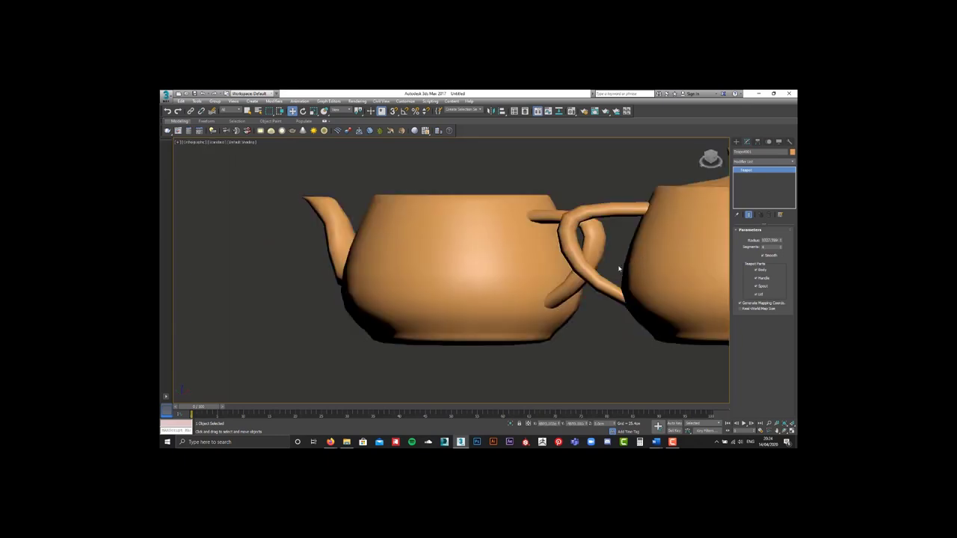
pyautogui.keyDown('alt'); pyautogui.moveTo(641, 257); pyautogui.dragTo(452, 268, button='middle'); pyautogui.keyUp('alt')
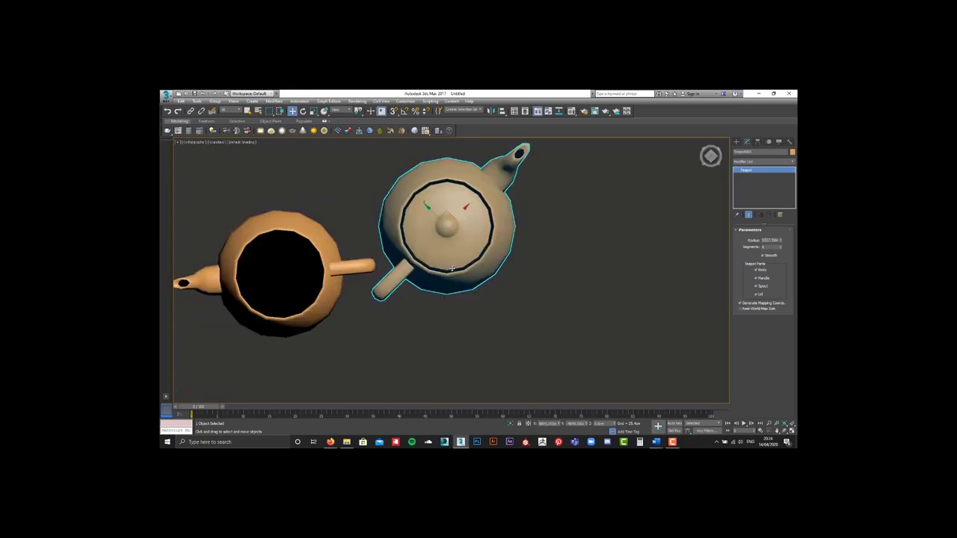
pyautogui.scroll(-4, 452, 268)
pyautogui.press('p')
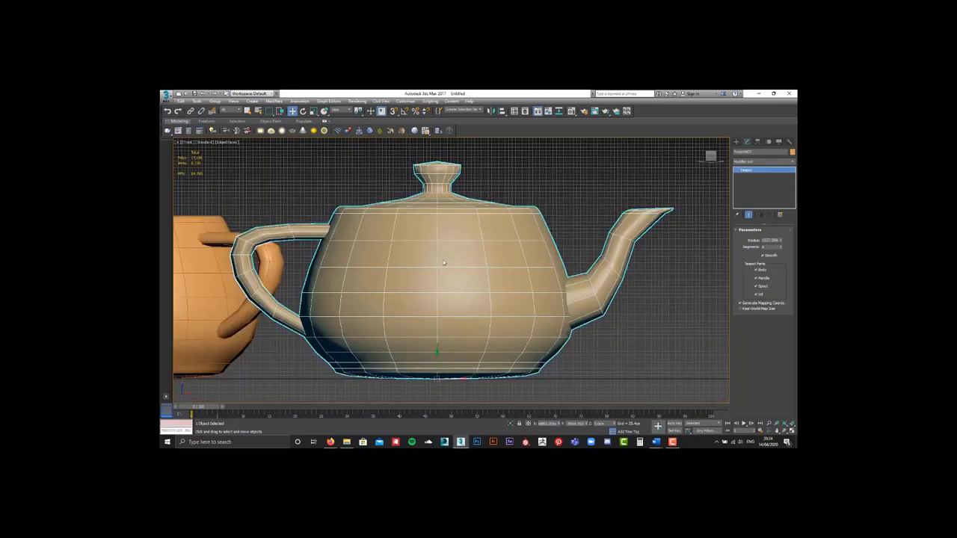
pyautogui.keyDown('alt'); pyautogui.moveTo(443, 262); pyautogui.dragTo(451, 263, button='middle'); pyautogui.keyUp('alt')
# Deselect the teapot, return to perspective, and close the State Sets window
pyautogui.click(476, 271)
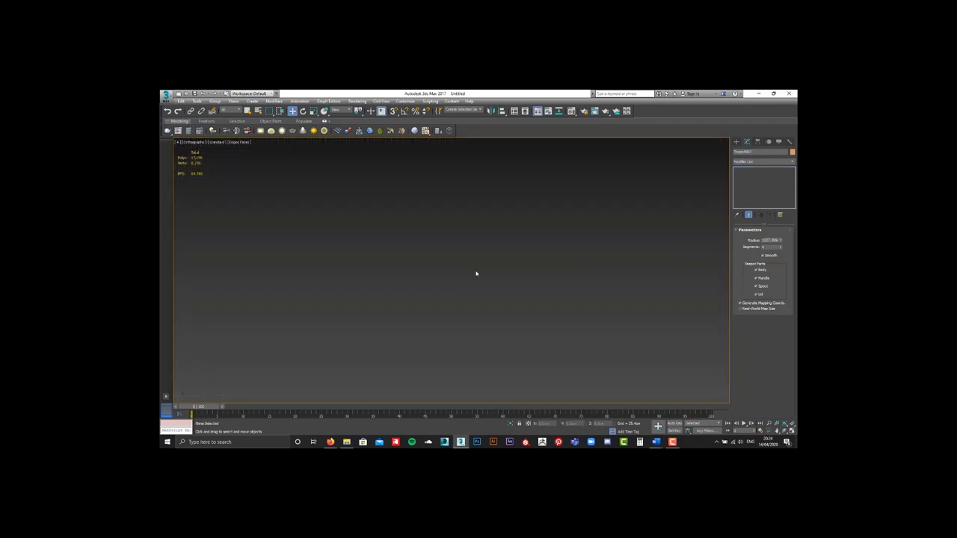
pyautogui.press('p')
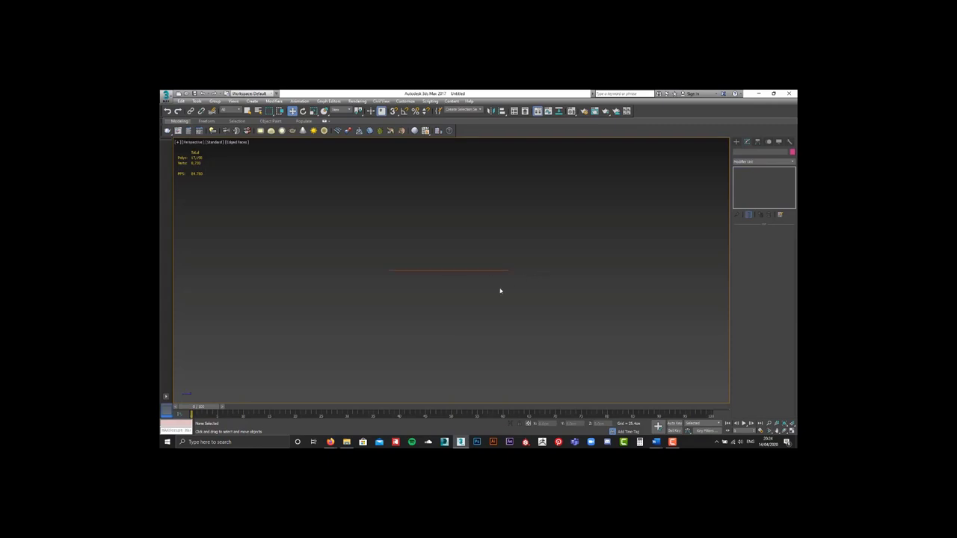
pyautogui.scroll(-1, 478, 312)
pyautogui.scroll(1, 486, 319)
pyautogui.scroll(-1, 481, 261)
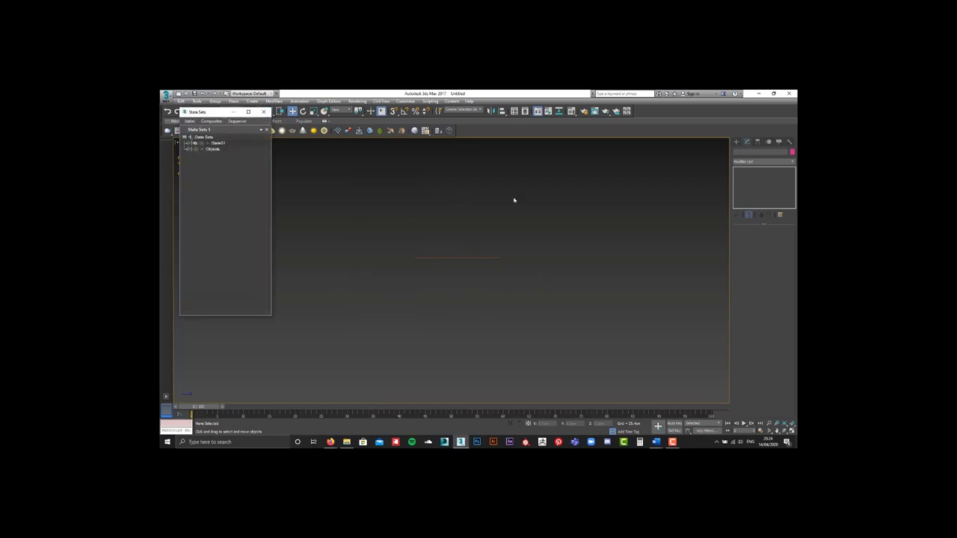
pyautogui.click(263, 111)
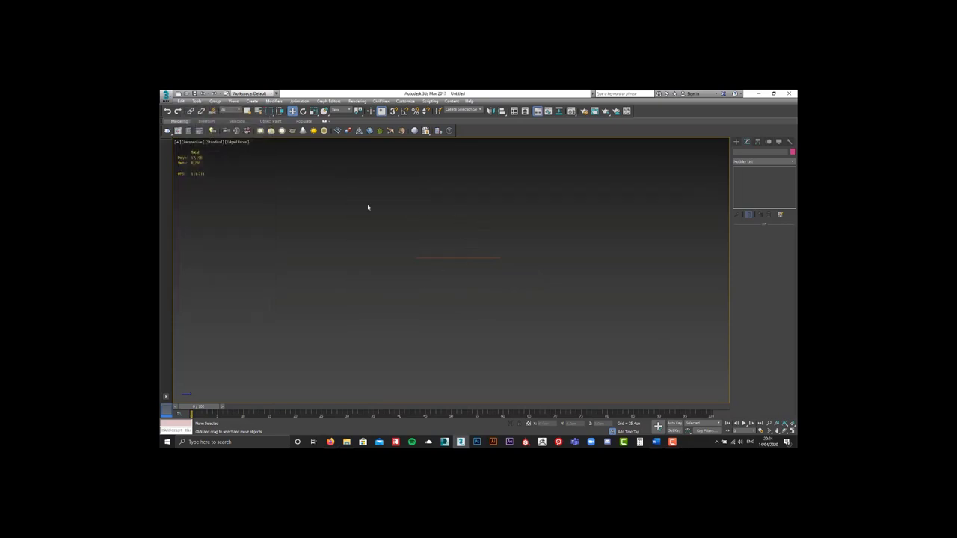
# Reset 3ds Max to an empty scene without saving the changes
pyautogui.click(166, 96)
pyautogui.click(179, 126)
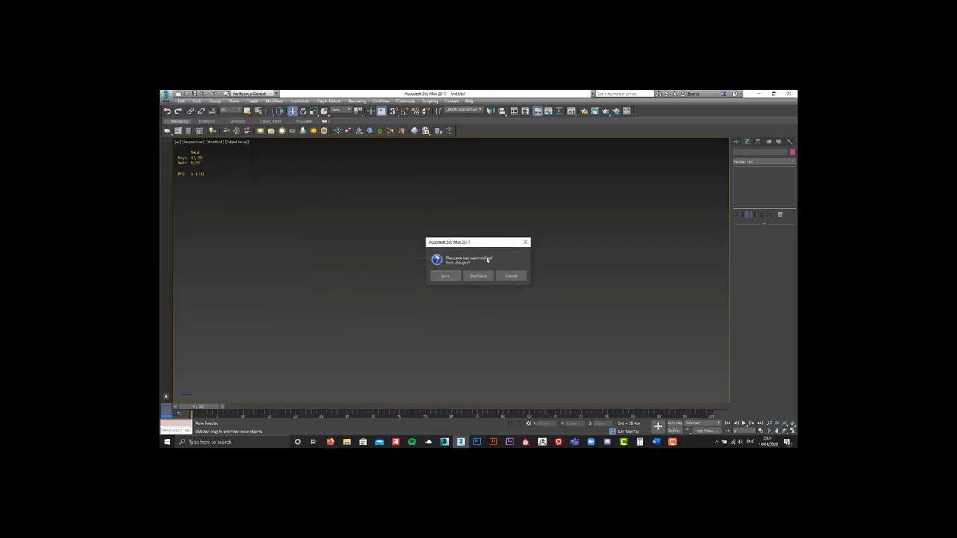
pyautogui.click(479, 276)
pyautogui.click(461, 276)
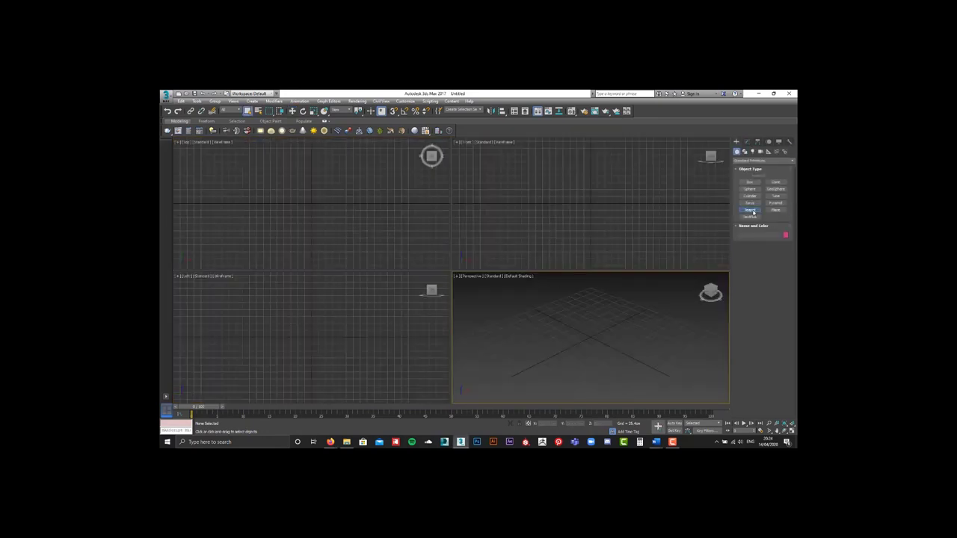
pyautogui.click(751, 210)
# Draw a teapot at the grid centre and maximize the perspective view around it
pyautogui.moveTo(552, 343); pyautogui.dragTo(564, 326)
pyautogui.rightClick(564, 325)
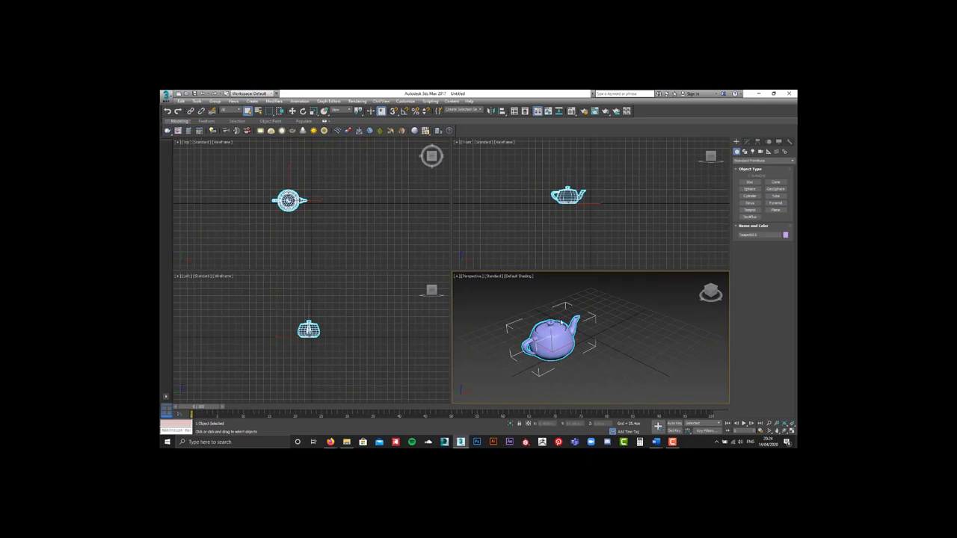
pyautogui.hotkey('alt', 'w')
pyautogui.press('w')
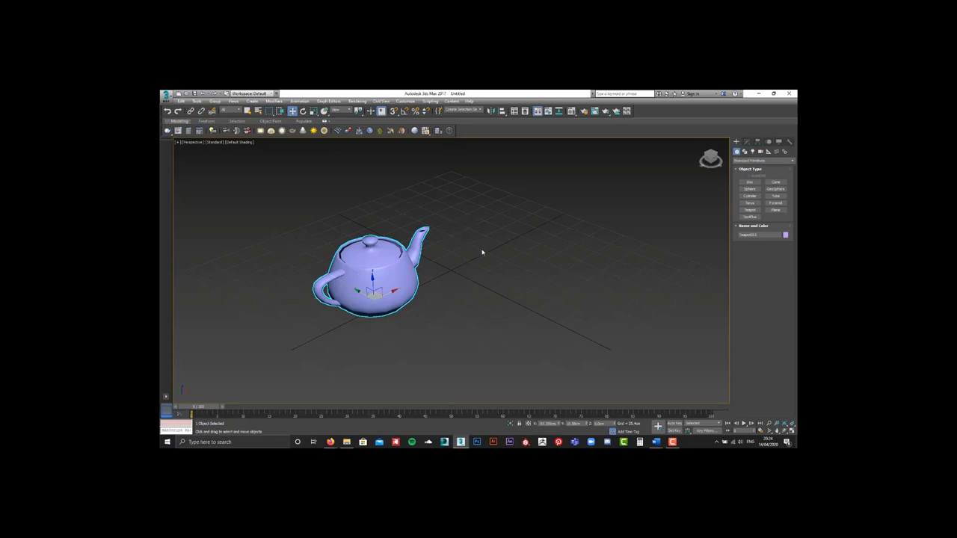
pyautogui.moveTo(396, 264); pyautogui.dragTo(432, 286, button='middle')
pyautogui.scroll(3, 432, 286)
pyautogui.scroll(-3, 432, 287)
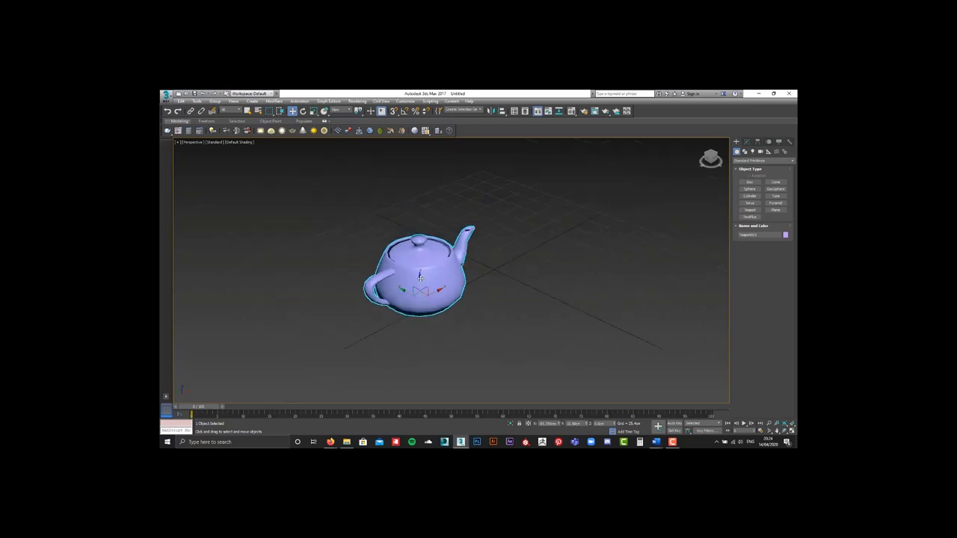
# Turn off the teapot's lid and Shift-drag a copy upward
pyautogui.click(746, 143)
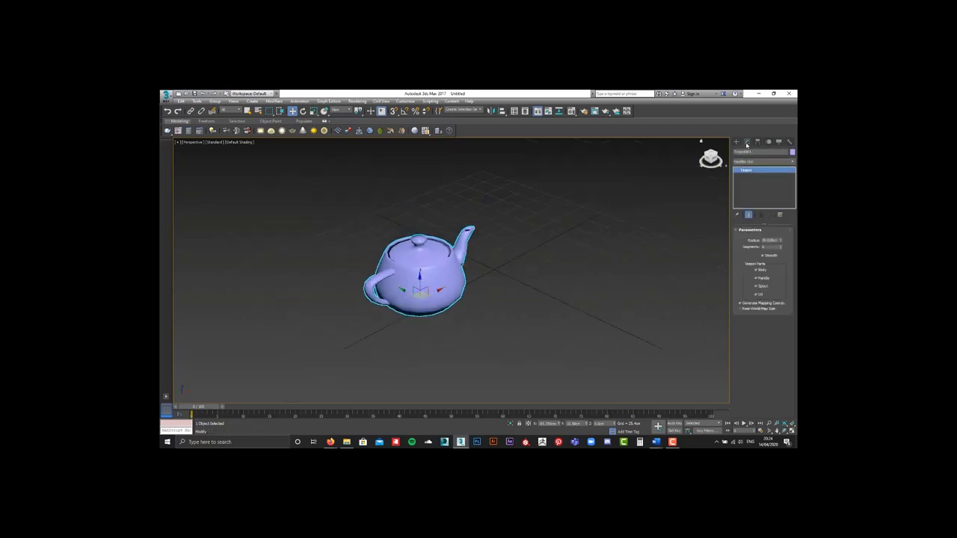
pyautogui.click(757, 295)
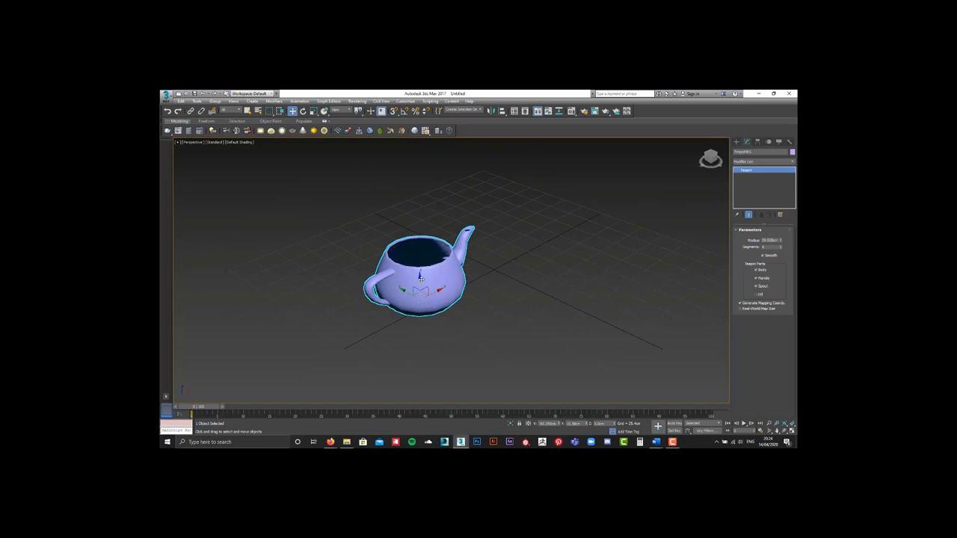
pyautogui.keyDown('shift'); pyautogui.moveTo(420, 279); pyautogui.dragTo(420, 222); pyautogui.keyUp('shift')
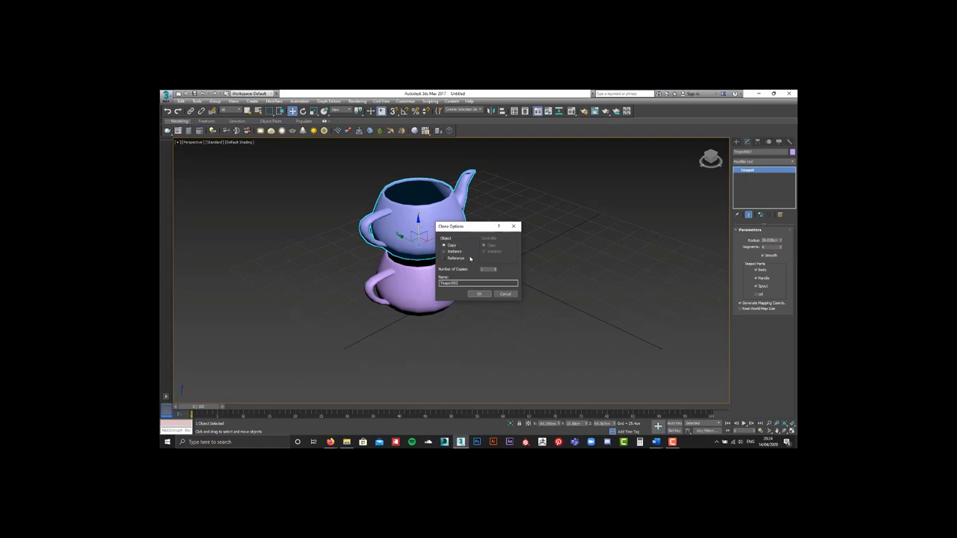
# Confirm the teapot copy and shrink it slightly in the front view
pyautogui.click(479, 294)
pyautogui.press('e')
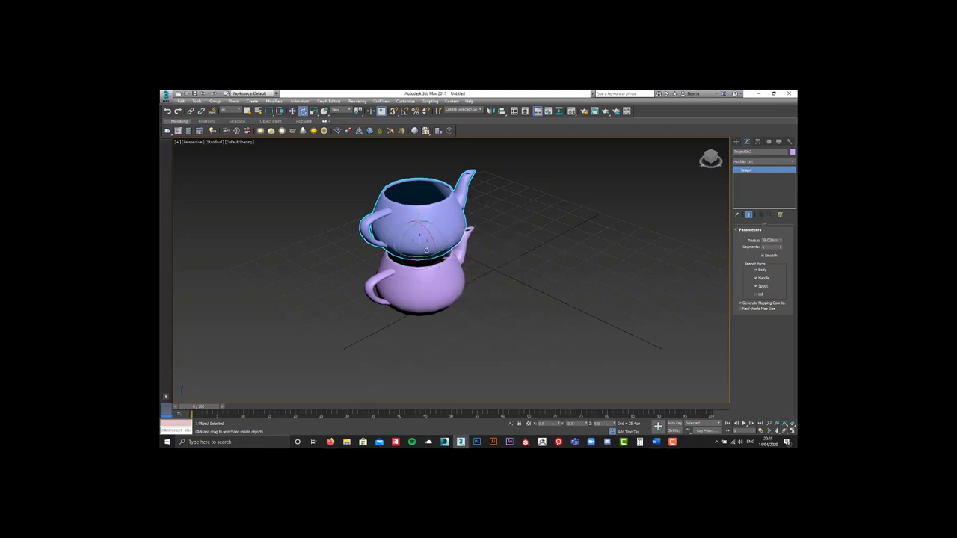
pyautogui.press('r')
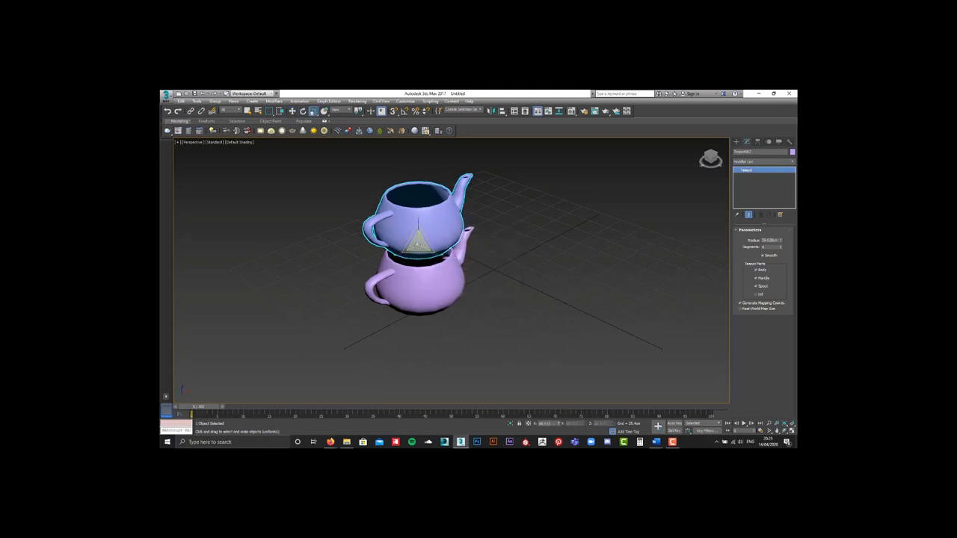
pyautogui.press('f')
pyautogui.press('z')
pyautogui.scroll(-3, 443, 319)
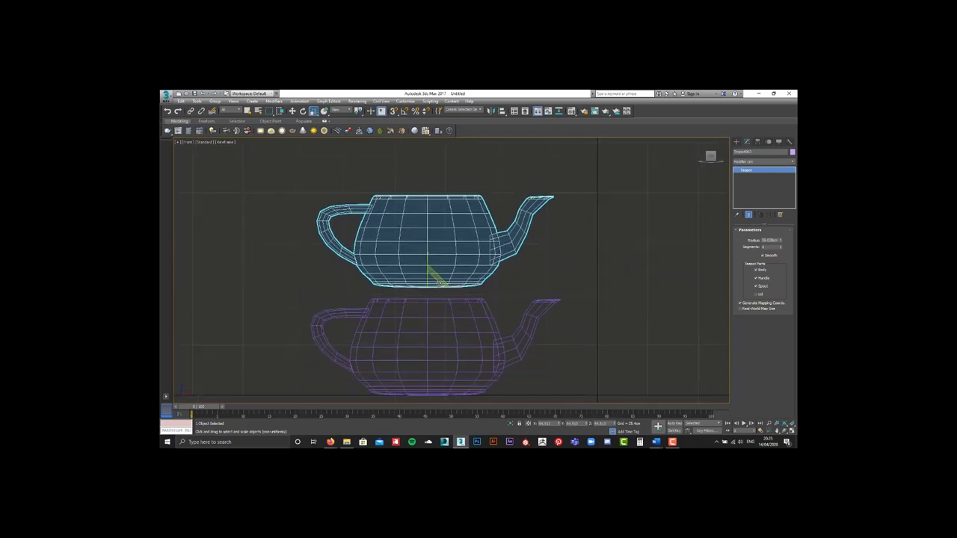
pyautogui.moveTo(432, 276)
pyautogui.mouseDown()
pyautogui.moveTo(431, 289)
pyautogui.moveTo(427, 274)
pyautogui.moveTo(425, 283)
pyautogui.mouseUp()
# Shade the front view and enlarge the top teapot a little
pyautogui.press('w')
pyautogui.press('F3')
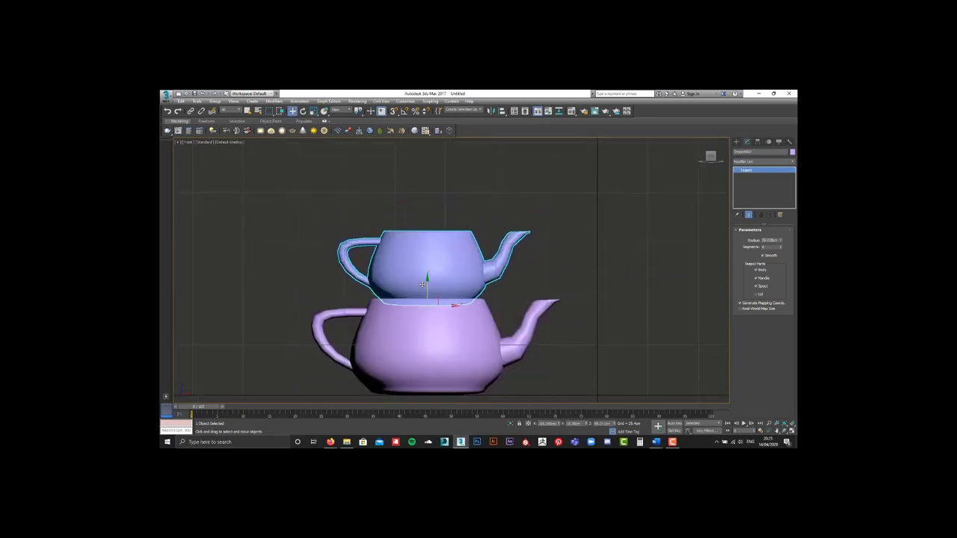
pyautogui.keyDown('alt'); pyautogui.moveTo(426, 288); pyautogui.dragTo(438, 315, button='middle'); pyautogui.keyUp('alt')
pyautogui.press('r')
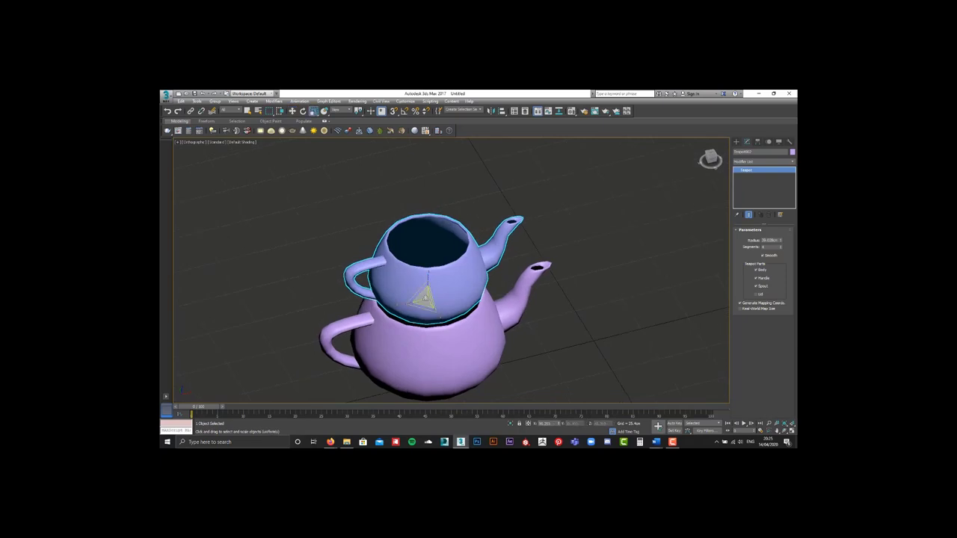
pyautogui.moveTo(426, 299); pyautogui.dragTo(423, 294)
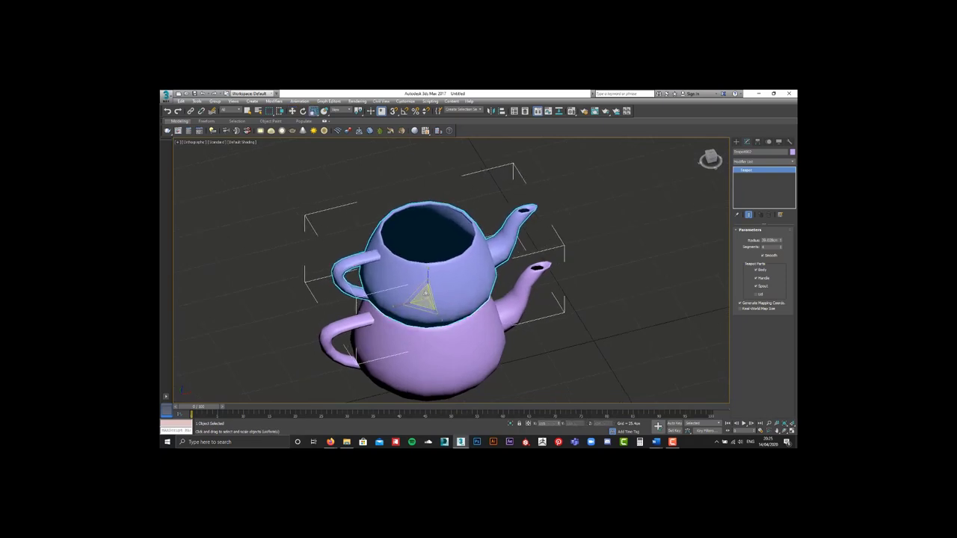
# Rotate the top teapot around its vertical axis
pyautogui.press('j')
pyautogui.press('e')
pyautogui.keyDown('alt'); pyautogui.moveTo(423, 297); pyautogui.dragTo(432, 300, button='middle'); pyautogui.keyUp('alt')
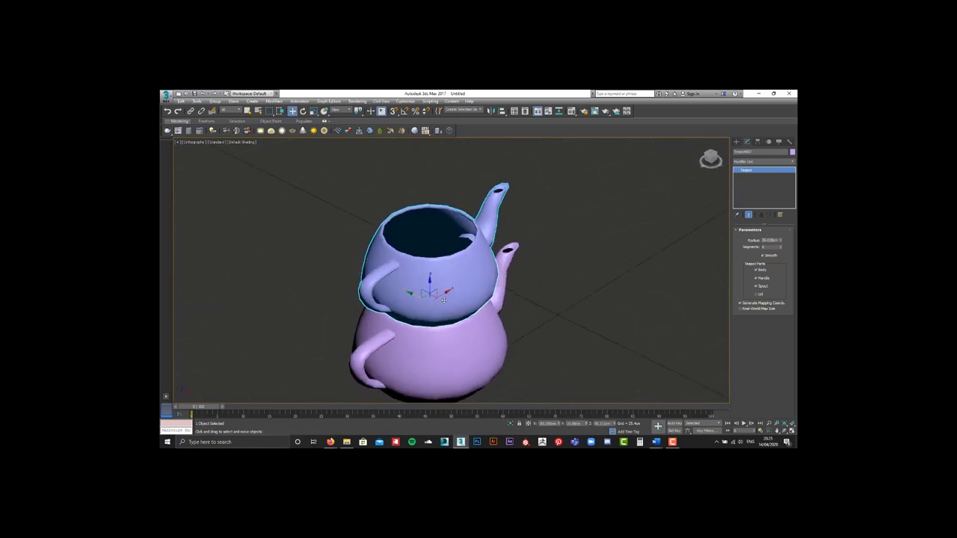
pyautogui.moveTo(431, 300); pyautogui.dragTo(424, 315)
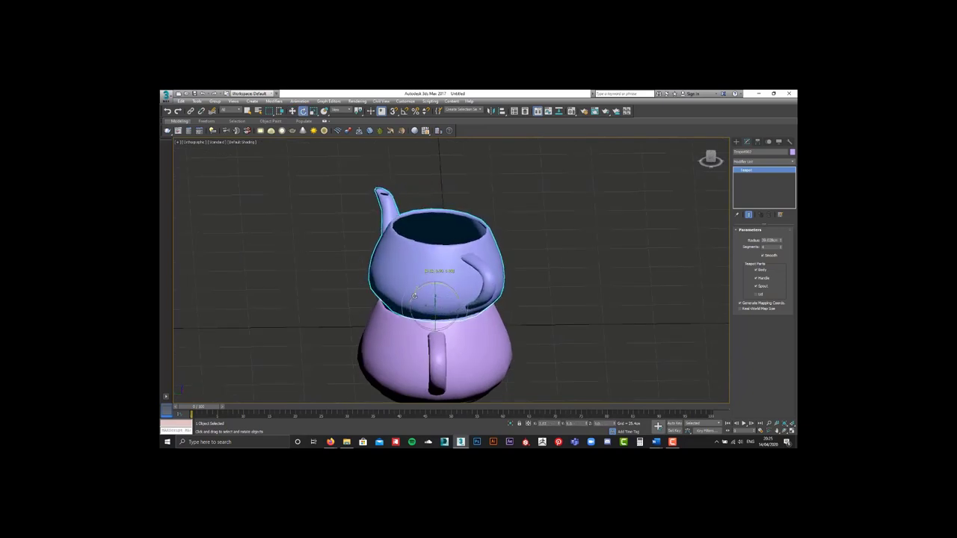
pyautogui.keyDown('alt'); pyautogui.moveTo(423, 315); pyautogui.dragTo(462, 311, button='middle'); pyautogui.keyUp('alt')
# Back in the perspective view, shrink the upper teapot slightly to seat it
pyautogui.press('w')
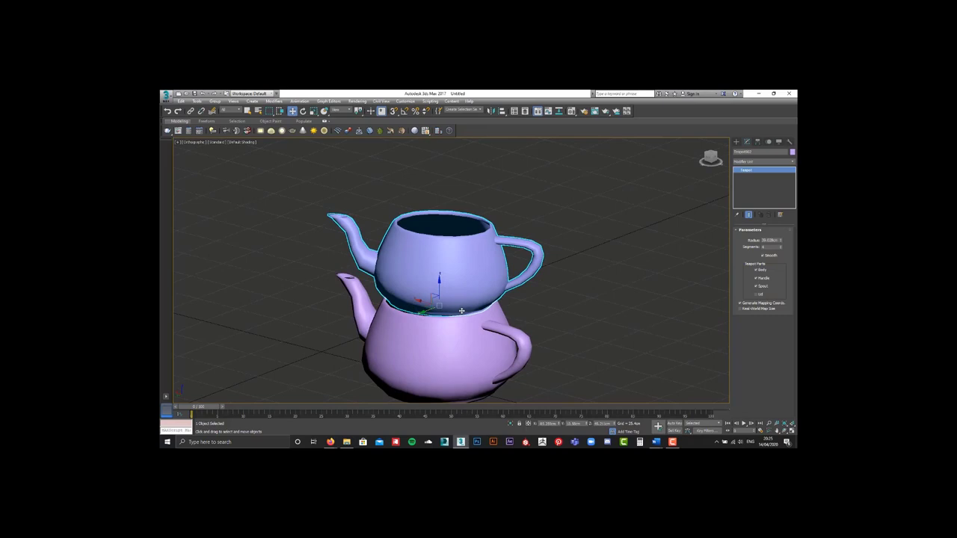
pyautogui.press('p')
pyautogui.scroll(-2, 436, 316)
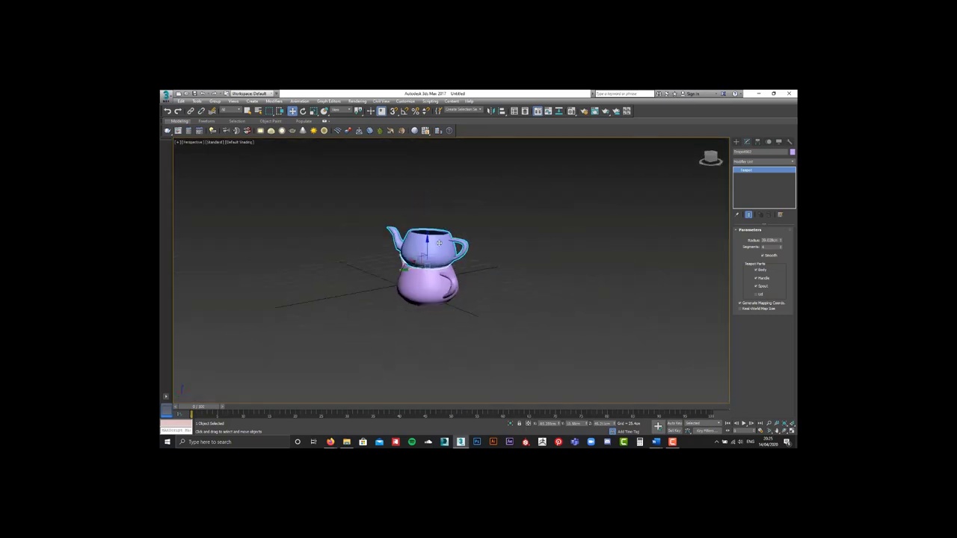
pyautogui.press('r')
pyautogui.moveTo(425, 263); pyautogui.dragTo(426, 273)
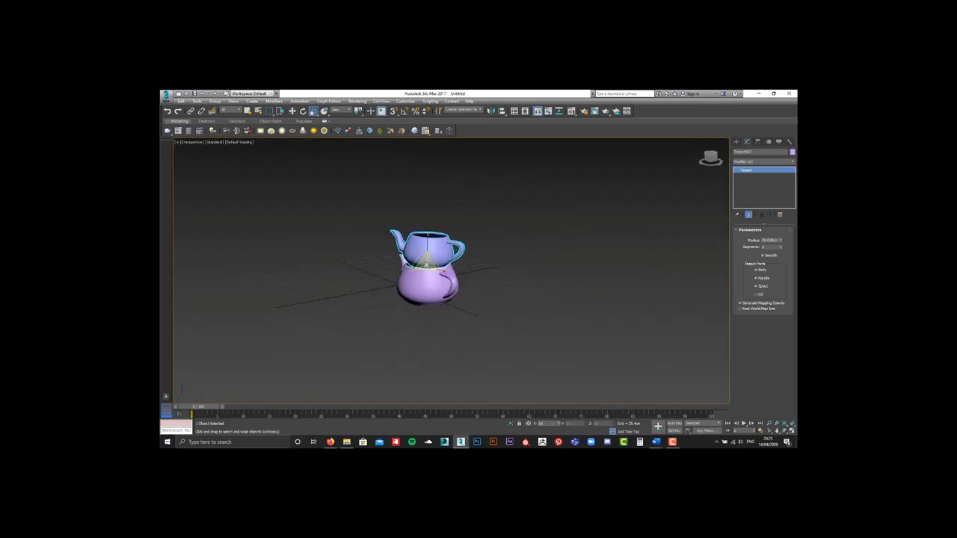
# Select Teapot002 and change its object colour to red
pyautogui.press('w')
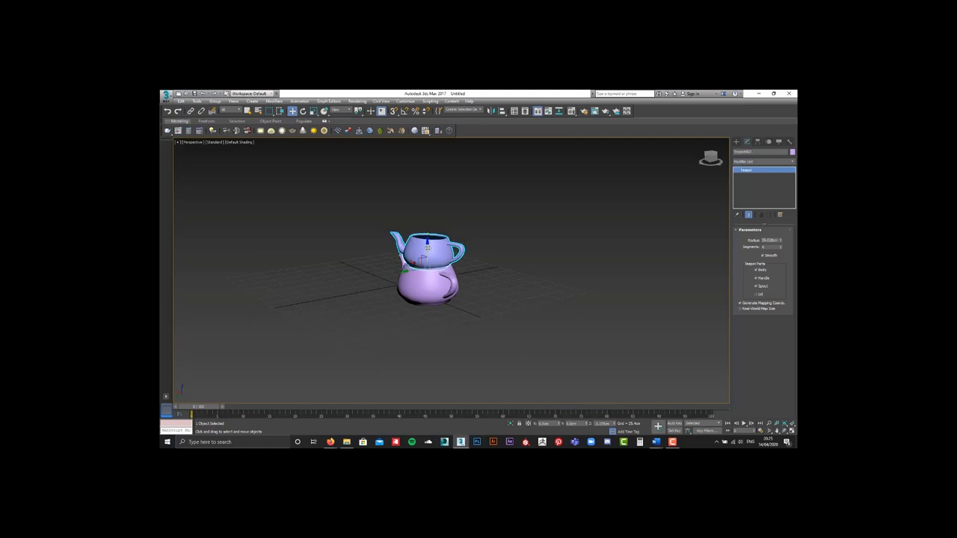
pyautogui.click(489, 254)
pyautogui.click(423, 257)
pyautogui.click(793, 152)
pyautogui.click(426, 262)
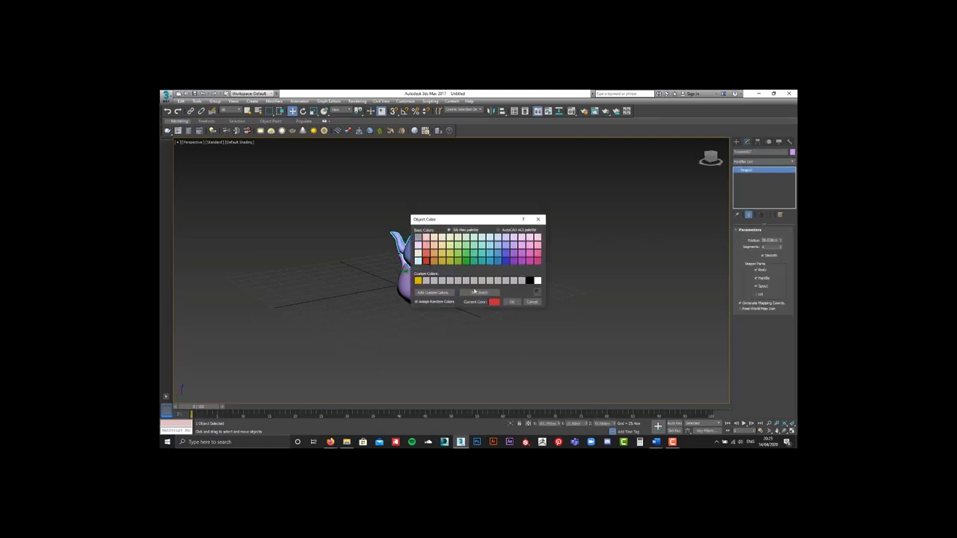
pyautogui.click(513, 299)
pyautogui.click(531, 301)
pyautogui.click(426, 250)
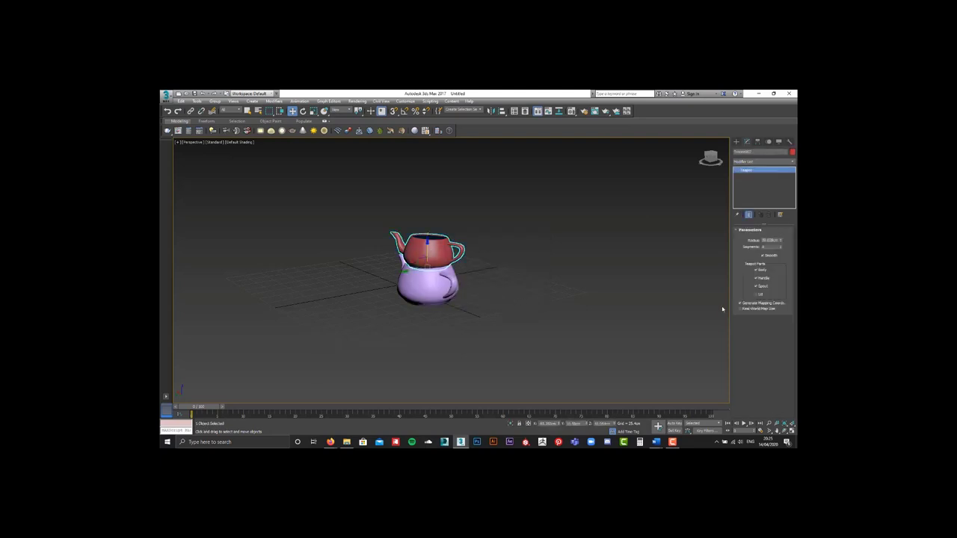
pyautogui.click(558, 292)
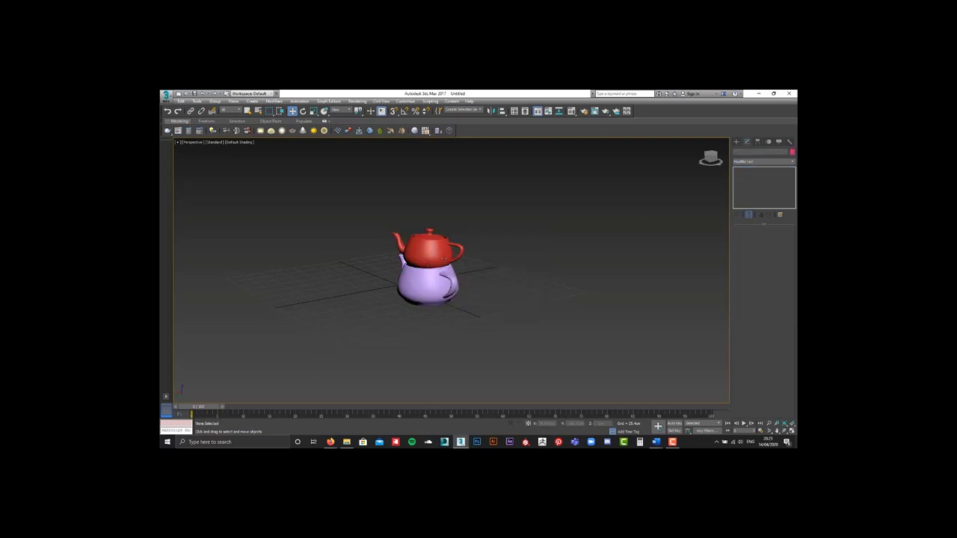
pyautogui.hotkey('ctrl', 'a')
pyautogui.press('z')
pyautogui.moveTo(592, 306)
pyautogui.keyDown('alt'); pyautogui.mouseDown(button='middle')
pyautogui.moveTo(731, 303)
pyautogui.moveTo(583, 312)
pyautogui.moveTo(594, 290)
pyautogui.moveTo(603, 299)
pyautogui.mouseUp(button='middle'); pyautogui.keyUp('alt')
pyautogui.click(594, 290)
pyautogui.scroll(-10, 651, 292)
pyautogui.click(519, 311)
pyautogui.moveTo(518, 311)
pyautogui.keyDown('alt'); pyautogui.mouseDown(button='middle')
pyautogui.moveTo(402, 322)
pyautogui.moveTo(554, 338)
pyautogui.moveTo(563, 307)
pyautogui.mouseUp(button='middle'); pyautogui.keyUp('alt')
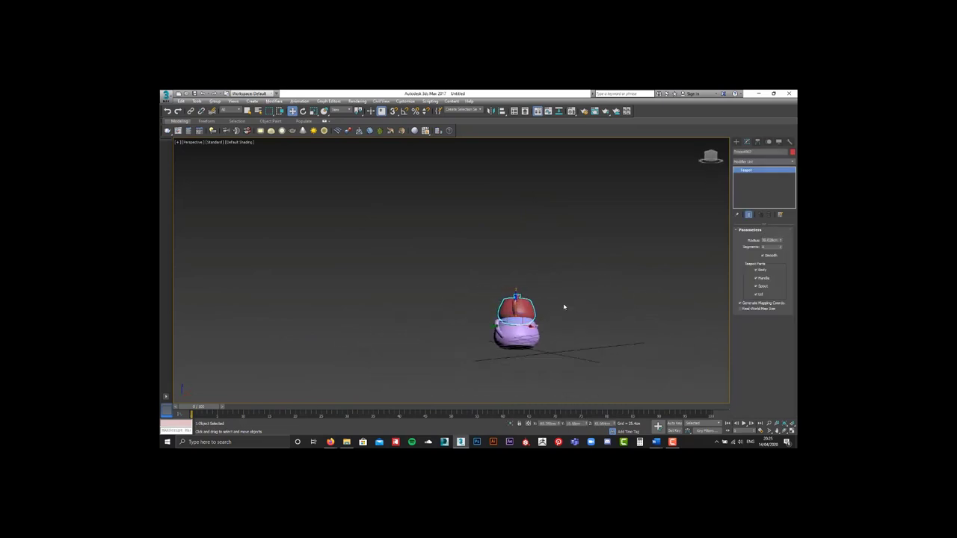
pyautogui.click(462, 279)
pyautogui.moveTo(462, 278)
pyautogui.keyDown('alt'); pyautogui.mouseDown(button='middle')
pyautogui.moveTo(517, 289)
pyautogui.moveTo(508, 297)
pyautogui.mouseUp(button='middle'); pyautogui.keyUp('alt')
pyautogui.scroll(5, 505, 292)
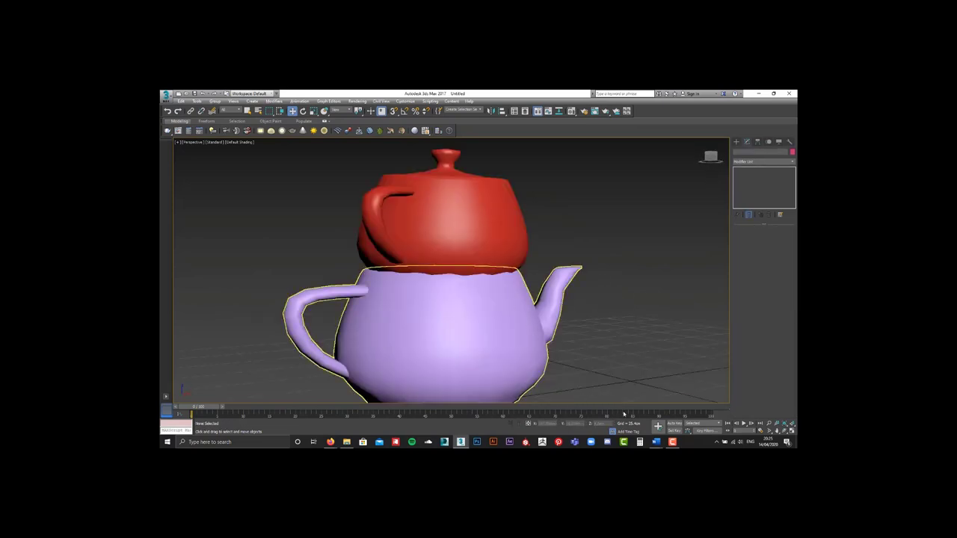
pyautogui.click(673, 442)
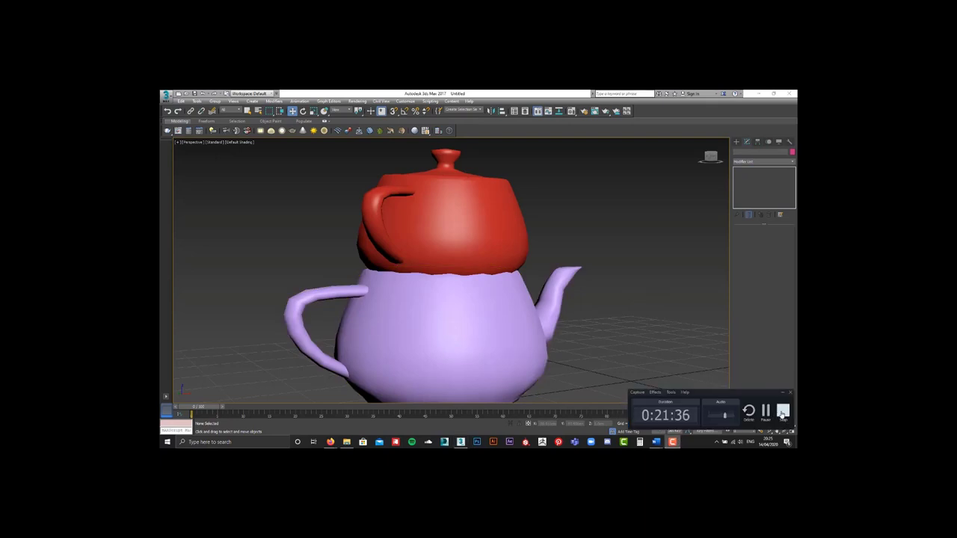